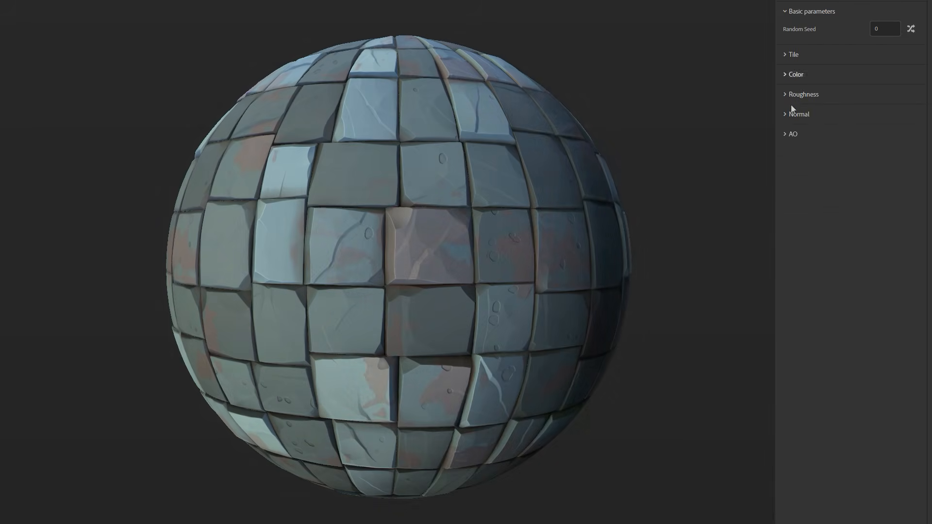
left_click(803, 93)
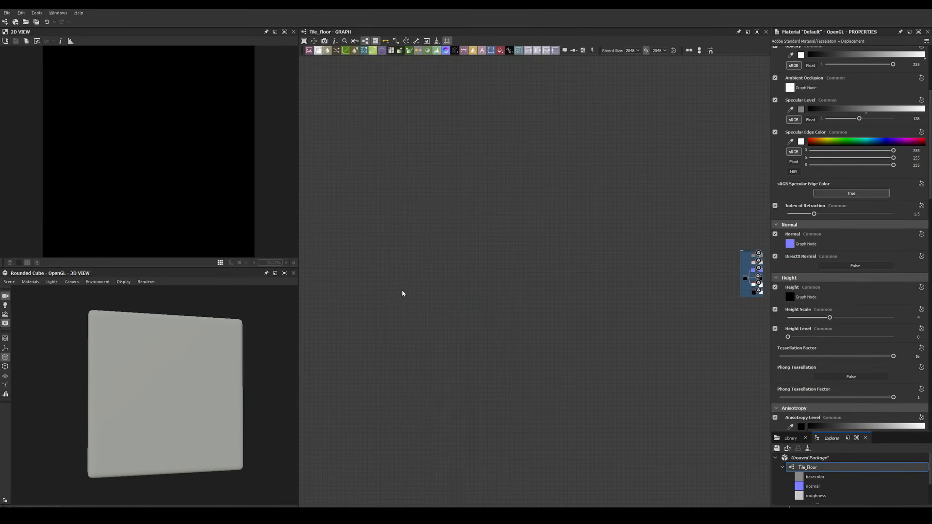
key("space")
type("tile")
left_click(437, 385)
scroll(402, 295, "up", 5)
key("Delete")
Add a Tile Random 2 node to the graph and set its X and Y amounts to 4.
key("space")
type("tile")
left_click(413, 371)
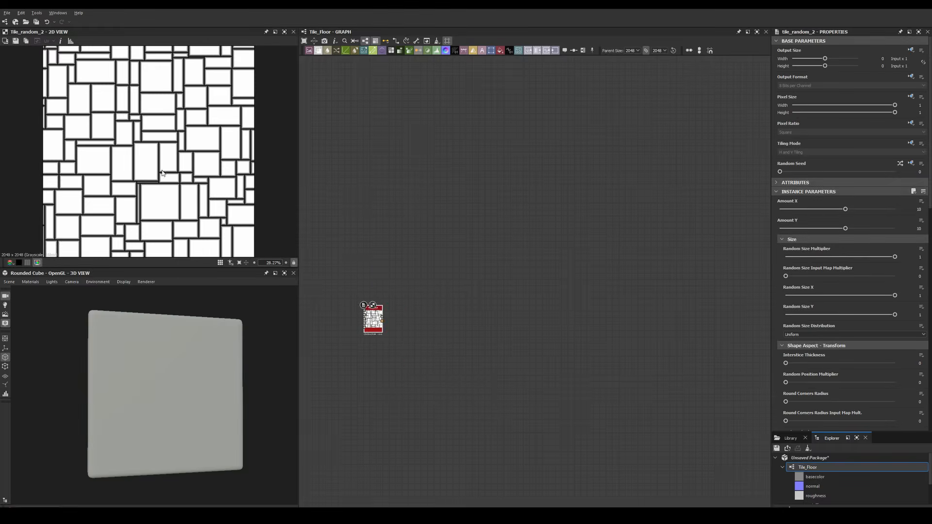
left_click_drag(844, 209, 797, 208)
left_click_drag(845, 228, 796, 228)
Set the tiles' bevel distance multiplier to 0 and their scale multiplier to 0.96.
scroll(823, 287, "down", 8)
left_click_drag(785, 301, 794, 301)
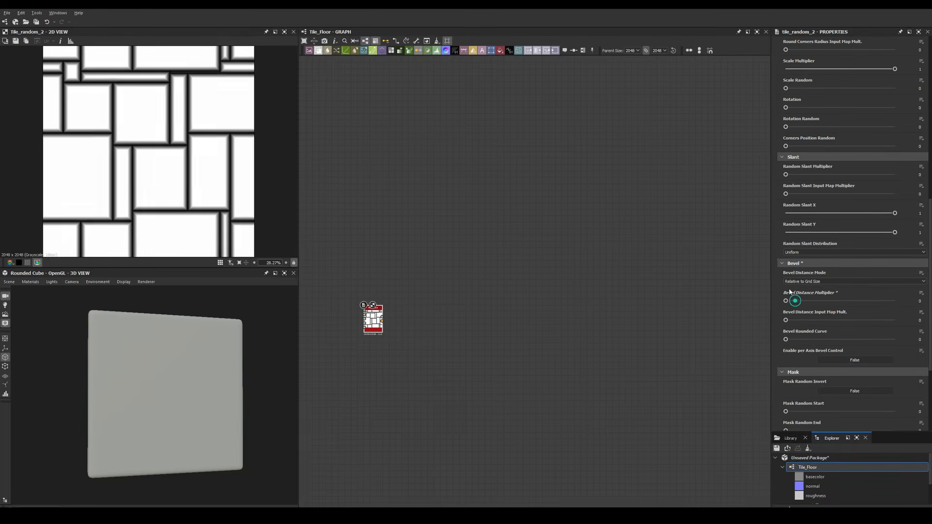
scroll(834, 133, "up", 2)
left_click_drag(888, 112, 889, 113)
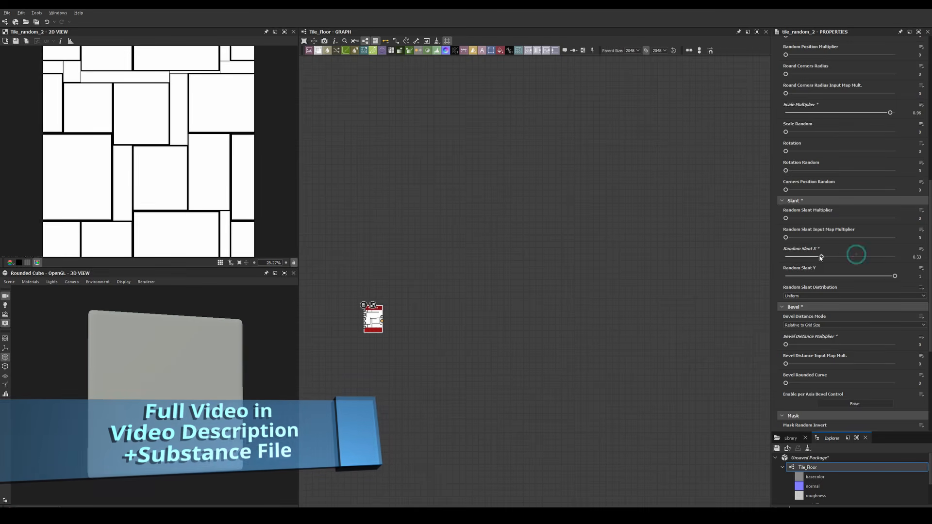
Lower the tiles' random size to 0.11 in X and 0.21 in Y, and set the random rotation to about 0.04.
scroll(818, 254, "up", 9)
left_click_drag(836, 165, 824, 168)
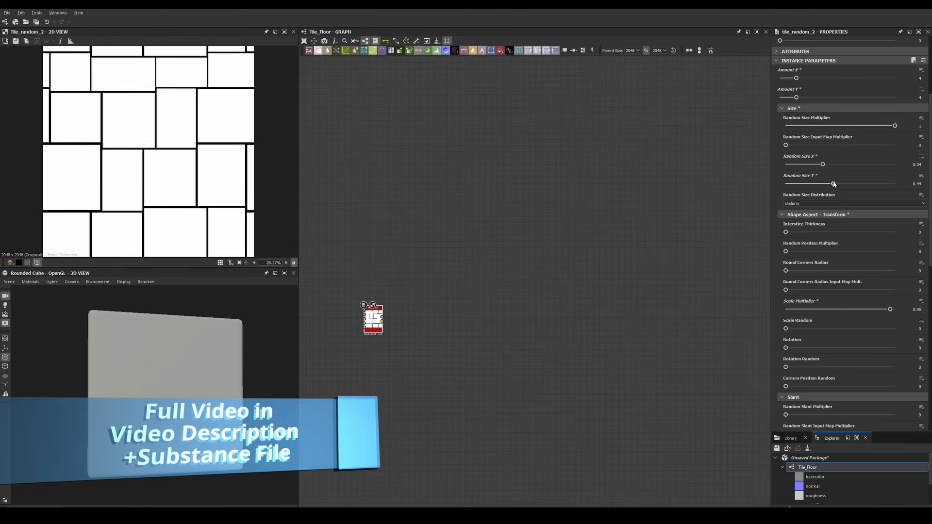
left_click_drag(785, 144, 894, 144)
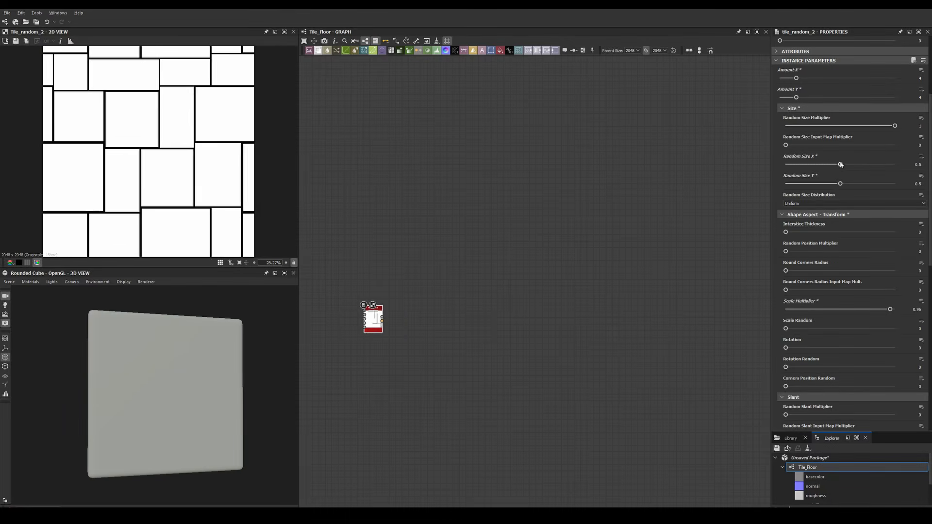
left_click_drag(813, 186, 807, 184)
scroll(798, 387, "up", 1)
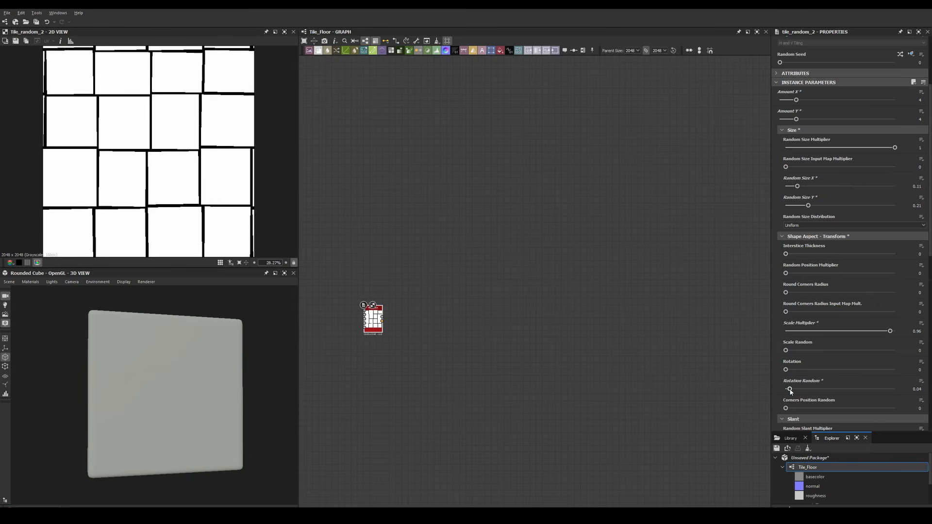
left_click_drag(789, 390, 791, 390)
Set the tiles' random size X and Y to 0.25 and the random seed to 4.
scroll(804, 333, "down", 14)
scroll(826, 348, "up", 13)
left_click_drag(804, 164, 793, 173)
left_click(925, 182)
scroll(172, 147, "up", 2)
scroll(173, 148, "down", 2)
scroll(825, 177, "up", 6)
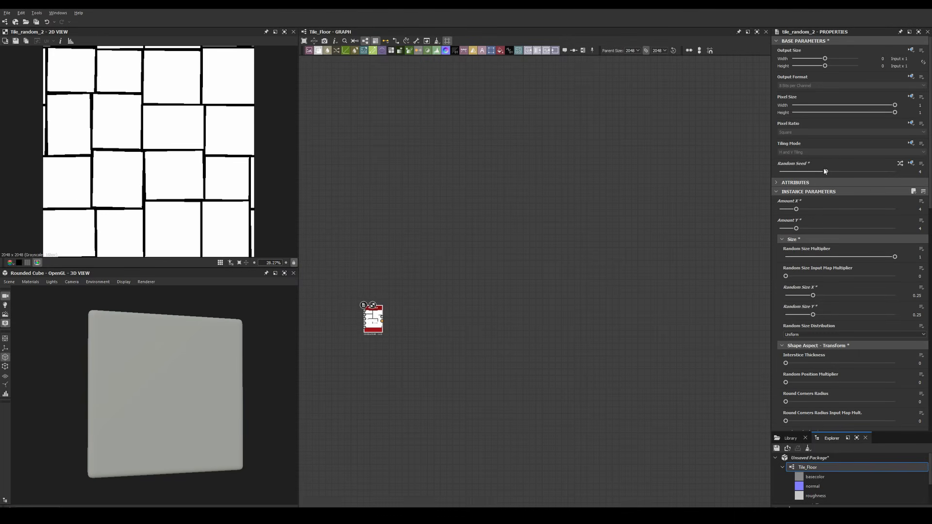
Add a Flood Fill node and feed it with the Tile Random 2 output.
middle_click_drag(396, 291, 473, 266)
key("space")
scroll(148, 151, "down", 3)
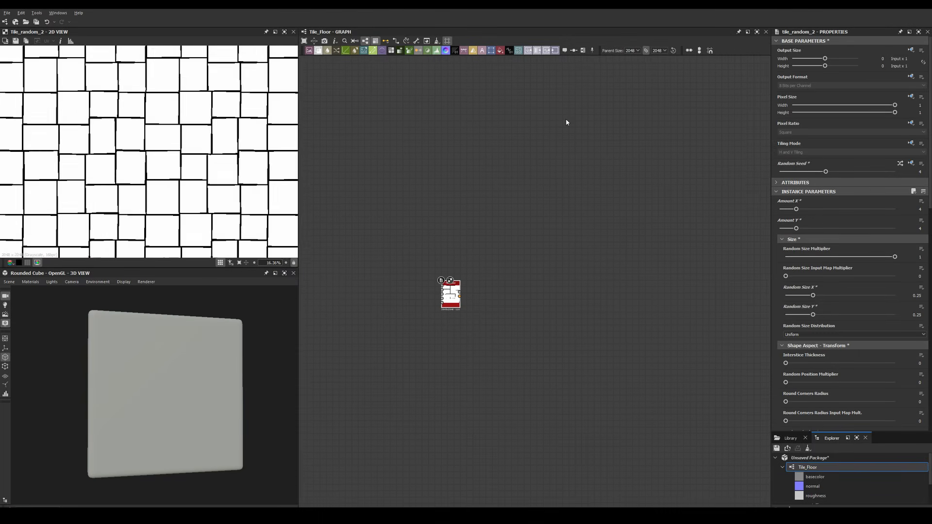
middle_click_drag(566, 122, 523, 77)
scroll(231, 162, "up", 2)
key("space")
key("f")
scroll(412, 253, "up", 8)
scroll(178, 132, "up", 4)
middle_click_drag(509, 217, 474, 246)
key("space")
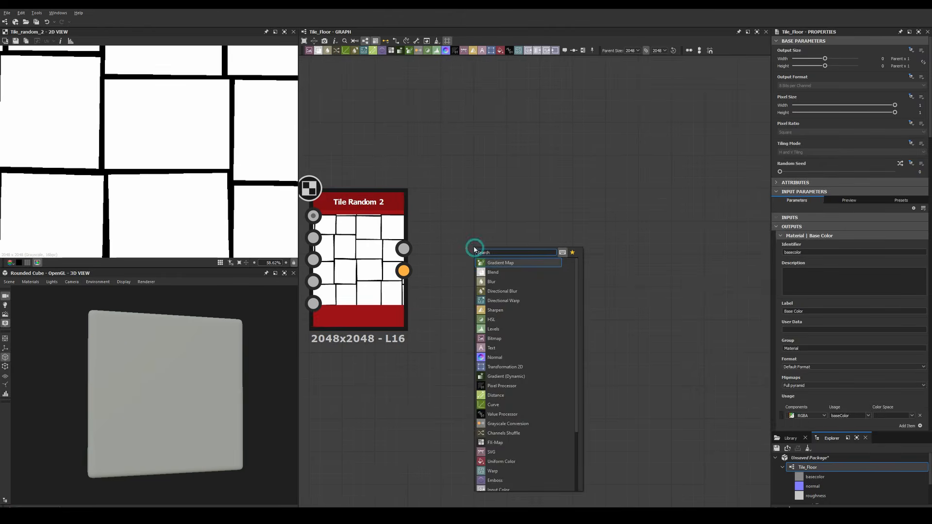
type("flo")
key("Return")
left_click_drag(403, 247, 445, 237)
Add a Flood Fill to Random Grayscale node after the Flood Fill, followed by a Distance node.
scroll(471, 244, "down", 4)
key("space")
type("flo")
left_click(552, 225)
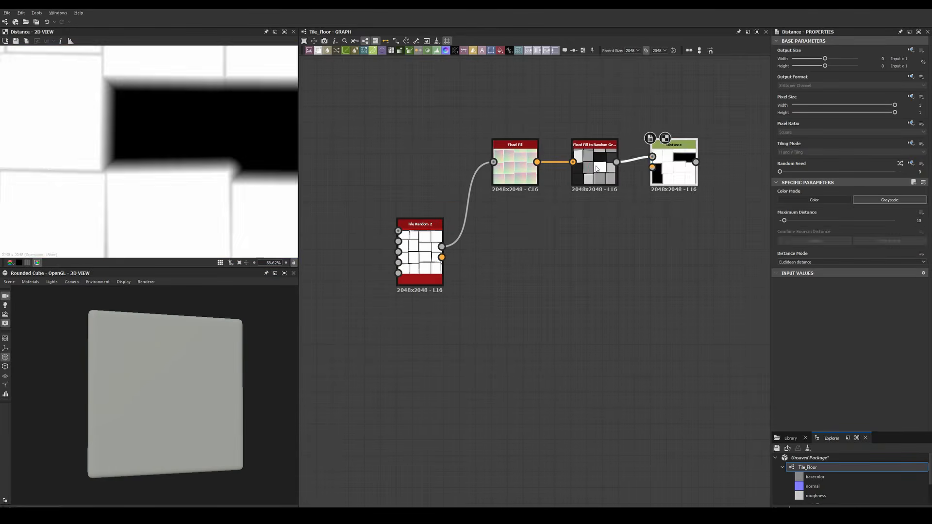
Add an Edge Detect node after the Distance node, with edge width 1 and edge roundness 0.
key("space")
type("edge")
key("Return")
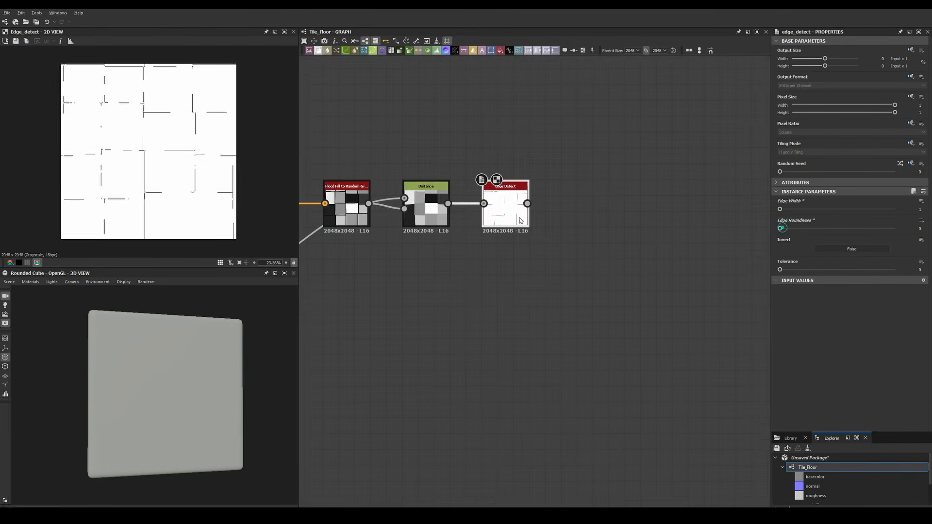
Add a Bevel node below the flood fill chain and feed it with the Tile Random 2 output.
middle_click_drag(308, 285, 519, 233)
key("space")
type("bev")
key("Return")
left_click_drag(404, 234, 503, 228)
Add an Auto Levels node after the Bevel node.
left_click_drag(520, 228, 550, 244)
key("space")
type("auto")
key("Return")
Add a second Flood Fill node after the Edge Detect node.
middle_click_drag(692, 194, 587, 233)
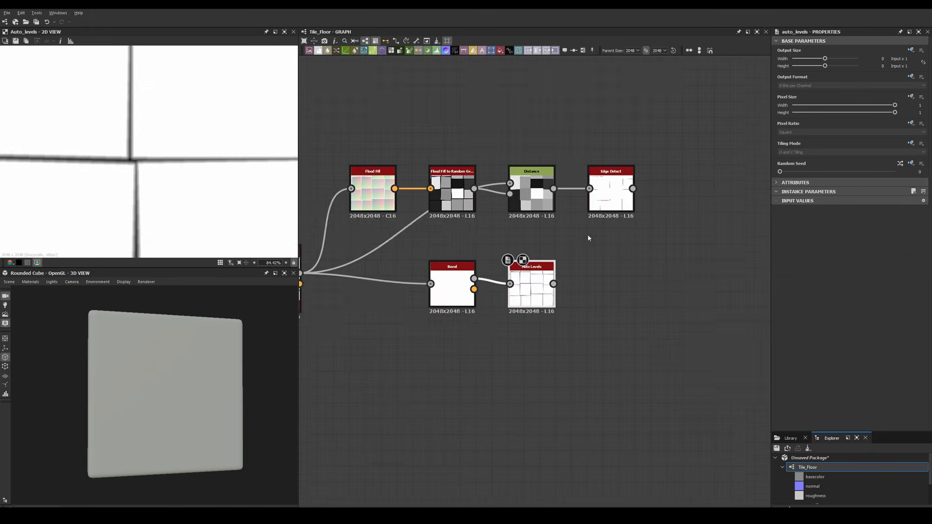
left_click_drag(643, 232, 368, 155)
scroll(592, 190, "up", 2)
key("space")
type("flood")
key("Return")
Add a Flood Fill to Gradient node after the second Flood Fill.
key("space")
key("Escape")
scroll(636, 137, "down", 4)
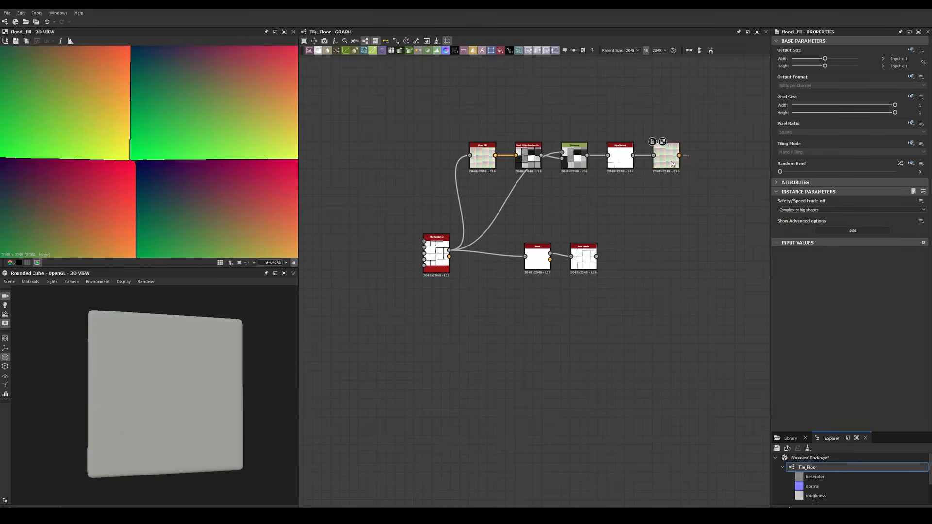
key("space")
left_click(694, 196)
scroll(691, 145, "up", 3)
Add a Normal node after the bevel's Auto Levels, with intensity 10 and OpenGL format.
double_click(471, 387)
middle_click_drag(471, 388, 495, 256)
scroll(146, 150, "down", 4)
scroll(495, 256, "up", 2)
key("space")
type("normal")
key("Return")
type("10")
scroll(613, 262, "down", 4)
left_click_drag(628, 252, 628, 205)
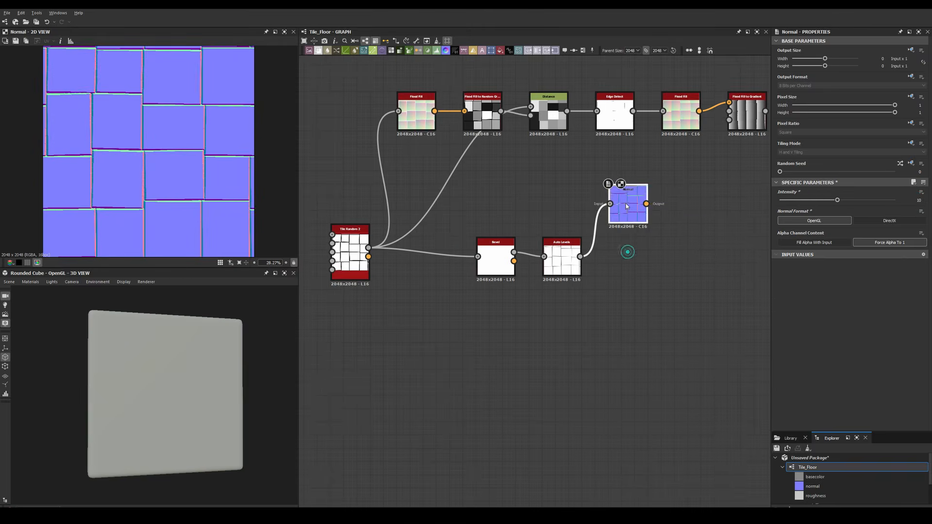
Add an RGBA Split after the Normal node and run its blue channel through an Auto Levels node.
key("space")
type("rgb")
left_click(648, 231)
key("space")
type("auto")
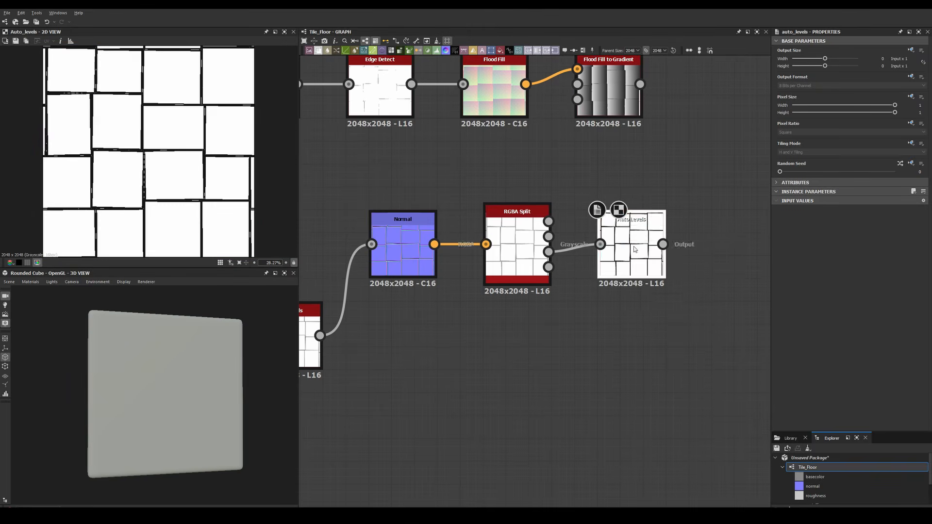
Add a Histogram Scan node after the new Auto Levels, followed by an Invert Grayscale node.
key("space")
type("hist")
key("Return")
middle_click_drag(757, 249, 488, 213)
key("space")
type("inv")
key("Return")
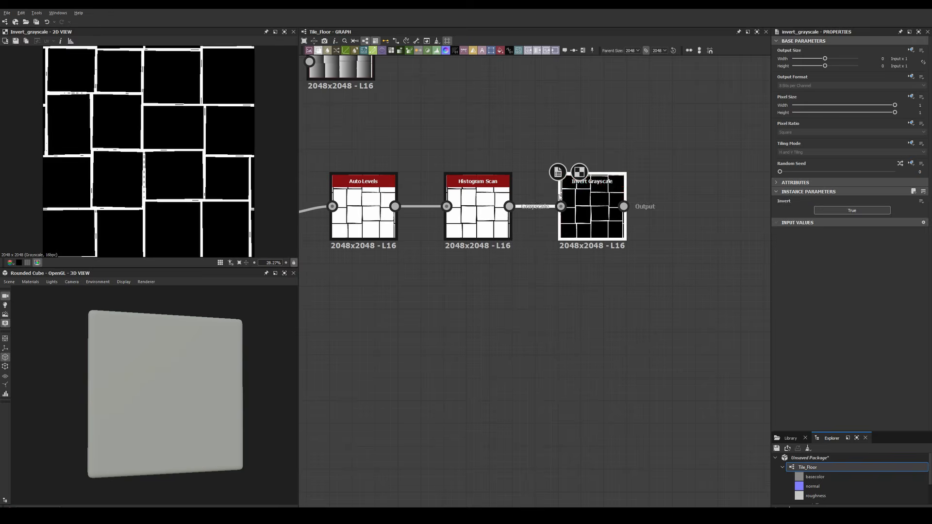
Add a Blend node after the Invert Grayscale node.
key("space")
left_click(602, 229)
scroll(679, 382, "down", 3)
Add an Invert Grayscale node after Edge Detect, connect it to the Blend's foreground and change the blending mode.
left_click(418, 191)
key("space")
type("inv")
key("Return")
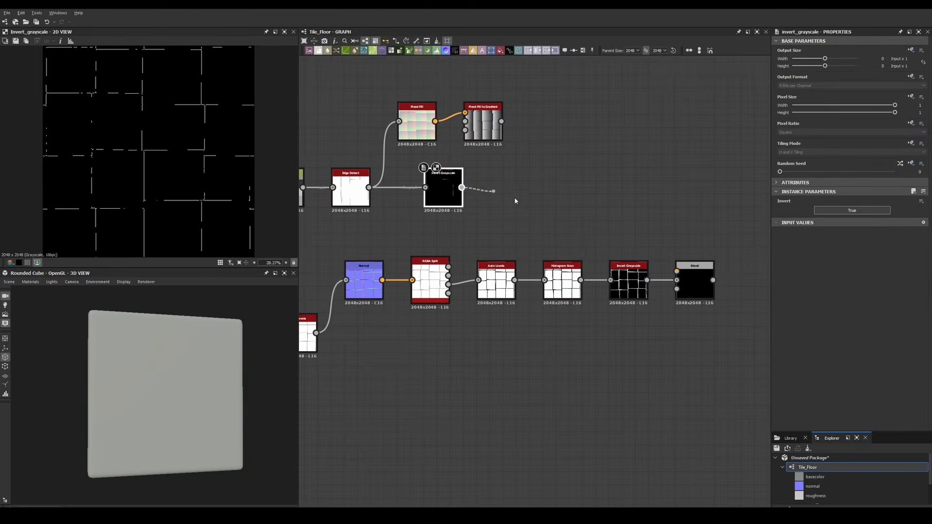
left_click(786, 231)
scroll(199, 145, "up", 6)
middle_click_drag(586, 213, 445, 205)
left_click_drag(553, 276, 607, 277)
Insert a Blur HQ Grayscale node before the Blend, with a very low intensity and quality 1.
left_click(488, 274)
key("space")
type("blur")
key("Return")
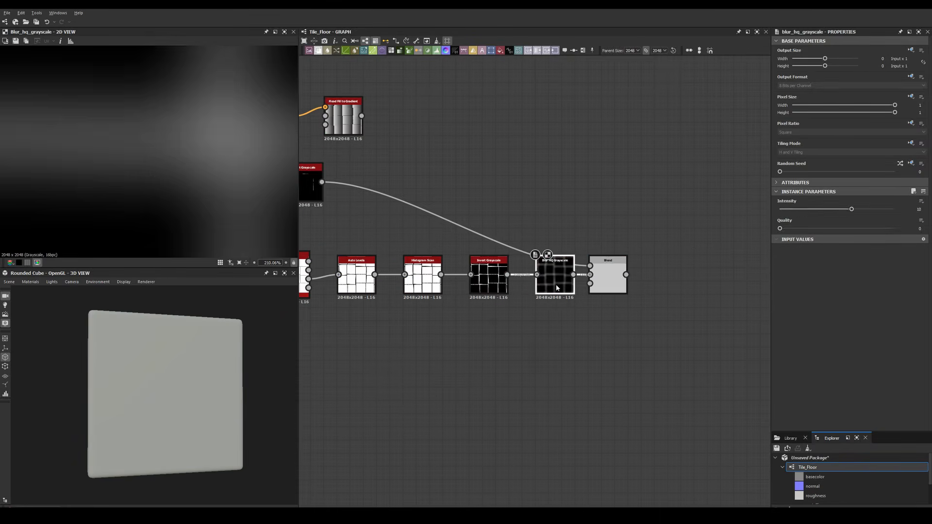
left_click(781, 210)
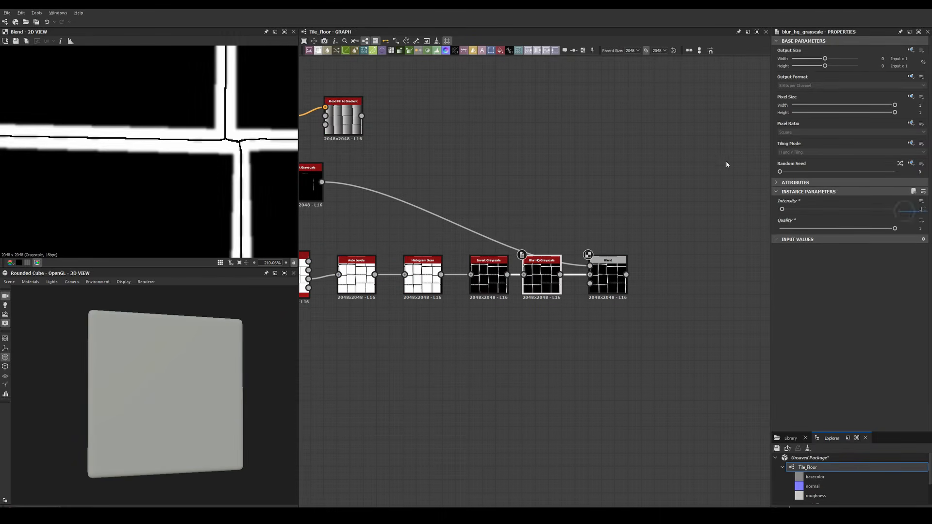
Add a Non Uniform Blur Grayscale node fed by the bevel's Auto Levels, using the Blend output as its blur map.
scroll(567, 110, "down", 4)
key("space")
left_click(610, 235)
left_click_drag(379, 212, 621, 211)
scroll(605, 194, "up", 5)
left_click_drag(576, 174, 657, 256)
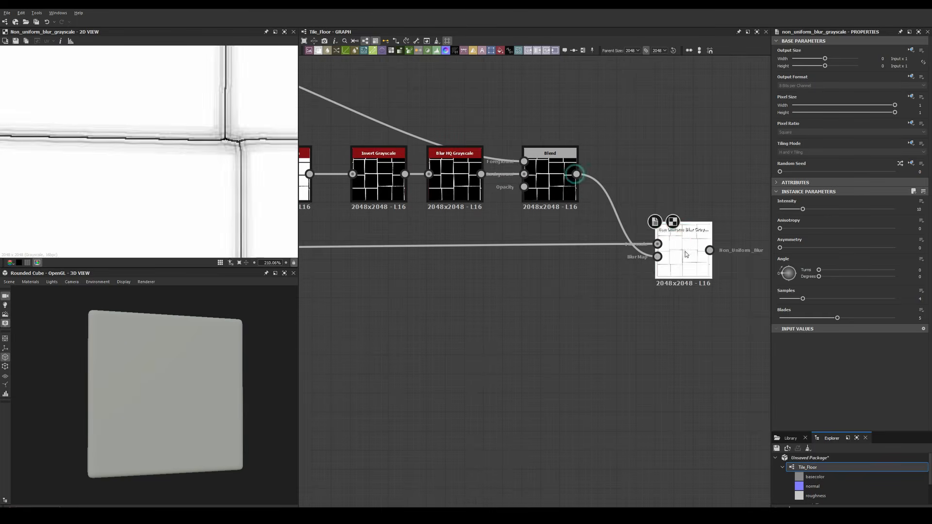
Lower the non-uniform blur's intensity to under 1 and set its samples to 16 and blades to 9.
left_click_drag(780, 209, 781, 209)
scroll(173, 141, "down", 4)
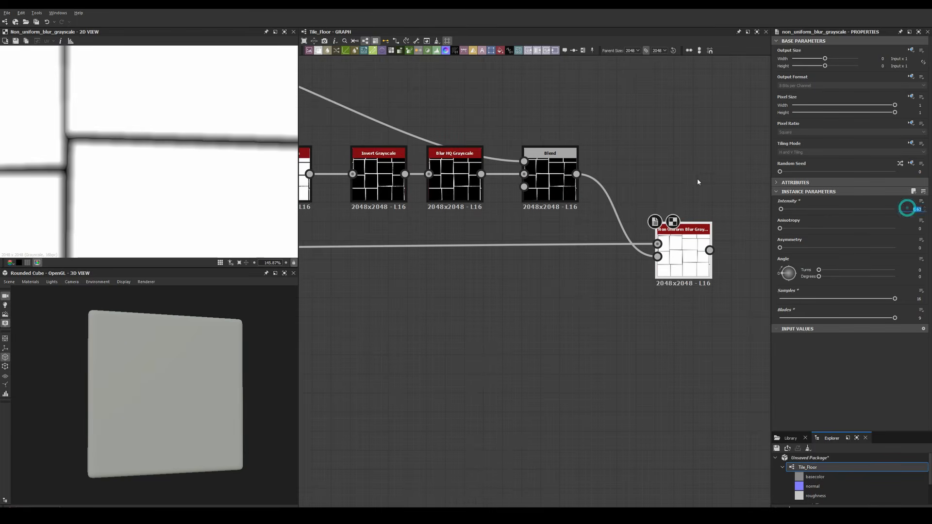
scroll(73, 145, "down", 8)
Add a Flood Fill to Random Grayscale node above the gradient node, fed by the second Flood Fill.
middle_click_drag(752, 207, 523, 220)
scroll(546, 228, "down", 7)
scroll(383, 162, "up", 4)
double_click(391, 171)
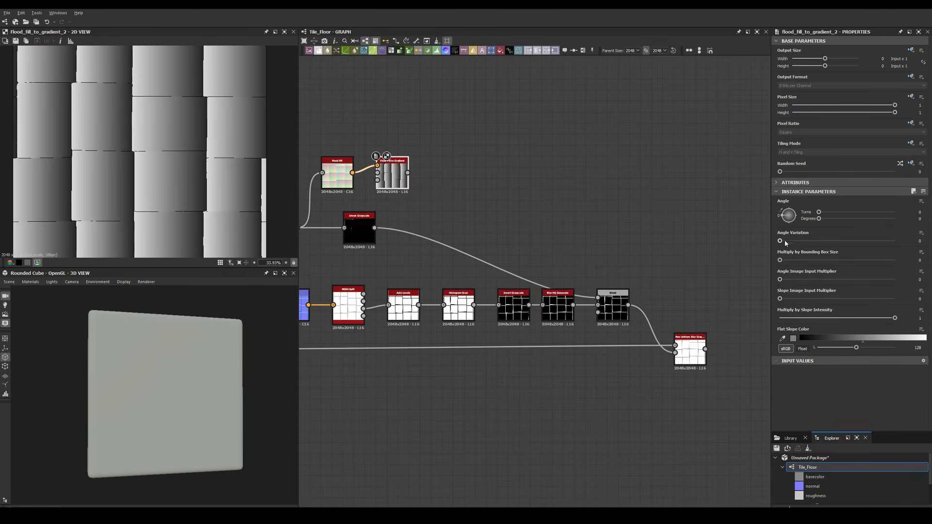
middle_click_drag(388, 133, 488, 238)
key("space")
type("flood")
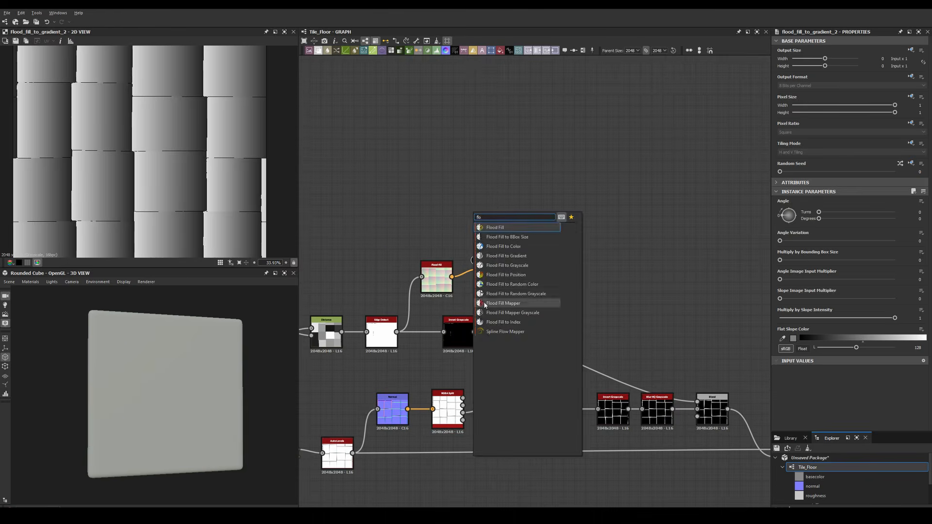
left_click(485, 294)
scroll(473, 222, "up", 1)
left_click_drag(502, 222, 489, 222)
left_click_drag(449, 288, 546, 226)
Add a Distance node after the random grayscale, masked by the Edge Detect output, and set it to Only Source.
key("space")
type("dist")
left_click(529, 266)
left_click_drag(383, 354, 546, 217)
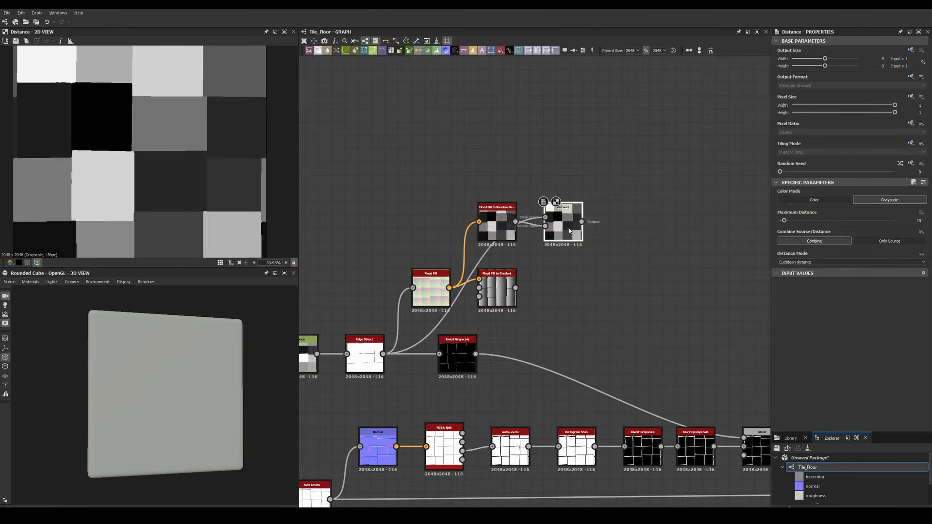
left_click(888, 241)
Duplicate the Distance node for the Flood Fill to Gradient output, masked by Edge Detect, and preview it.
scroll(573, 228, "up", 1)
left_click_drag(538, 305, 539, 305)
double_click(558, 300)
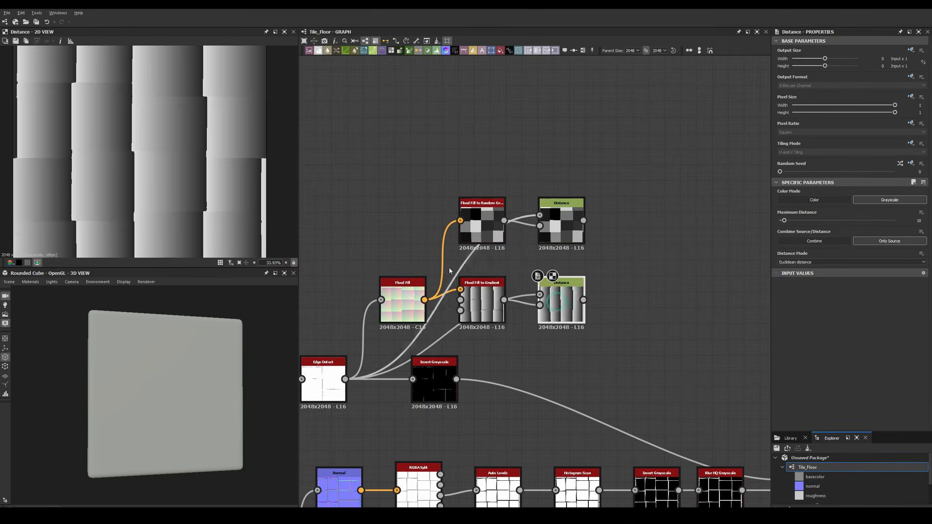
Add a Blend node combining the outputs of the random grayscale and gradient Distance nodes.
middle_click_drag(670, 269, 605, 293)
left_click(604, 293)
key("space")
left_click_drag(518, 323, 585, 291)
left_click_drag(518, 243, 588, 319)
left_click(497, 250)
key("space")
type("hist")
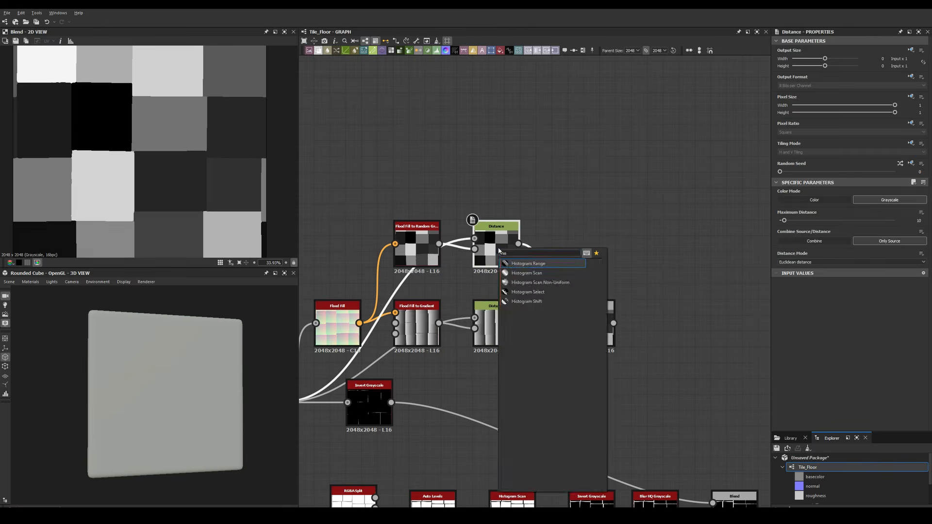
key("Return")
key("ctrl+z")
Insert a Histogram Scan with contrast 1 between the random grayscale's Distance and the Blend, and set the Blend to Multiply.
key("space")
left_click(523, 272)
left_click_drag(842, 226, 895, 227)
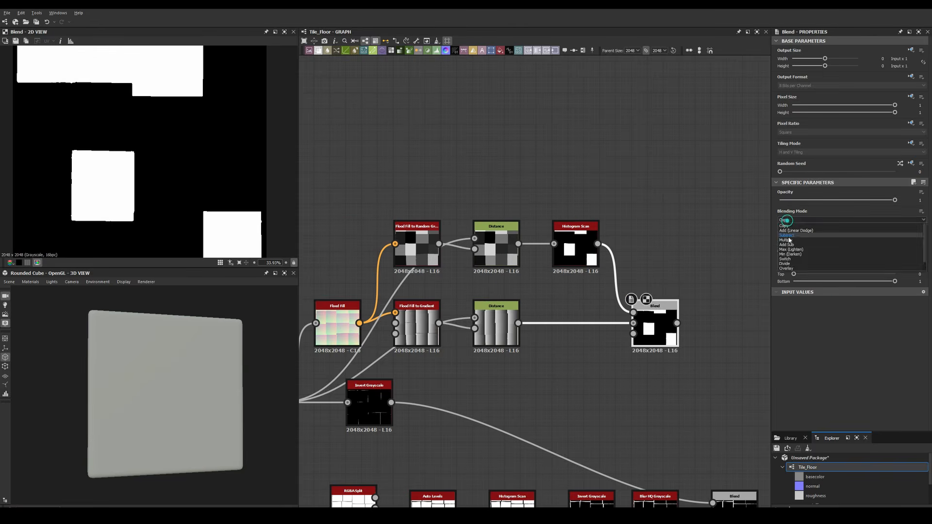
left_click(789, 240)
Duplicate the Histogram Scan node that is fed by the random grayscale's Distance node.
scroll(564, 270, "down", 3)
scroll(161, 150, "down", 3)
scroll(648, 275, "up", 3)
middle_click_drag(511, 275, 528, 286)
double_click(505, 254)
key("ctrl+d")
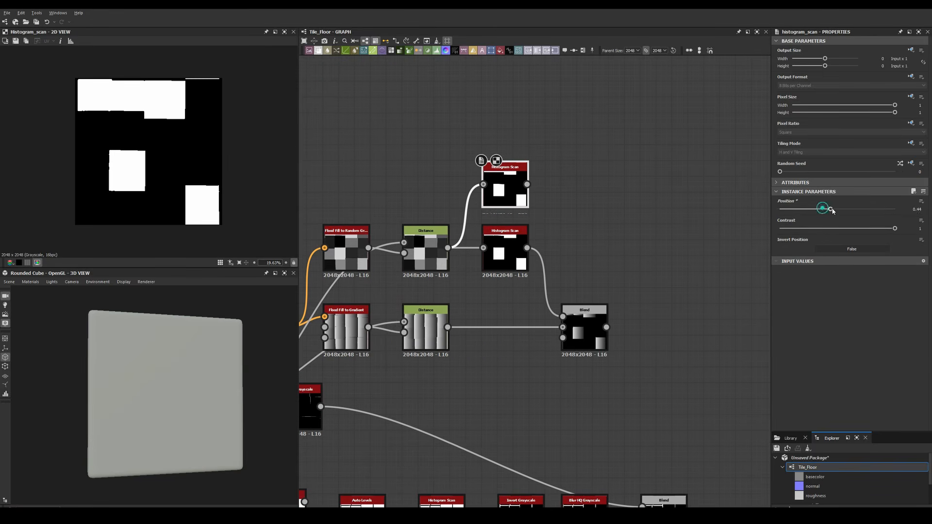
Add a Blend node combining the outputs of the two Histogram Scans and set its blending mode to Subtract.
left_click(584, 217)
key("space")
left_click_drag(527, 248, 562, 218)
left_click_drag(527, 184, 562, 208)
left_click_drag(577, 216, 577, 247)
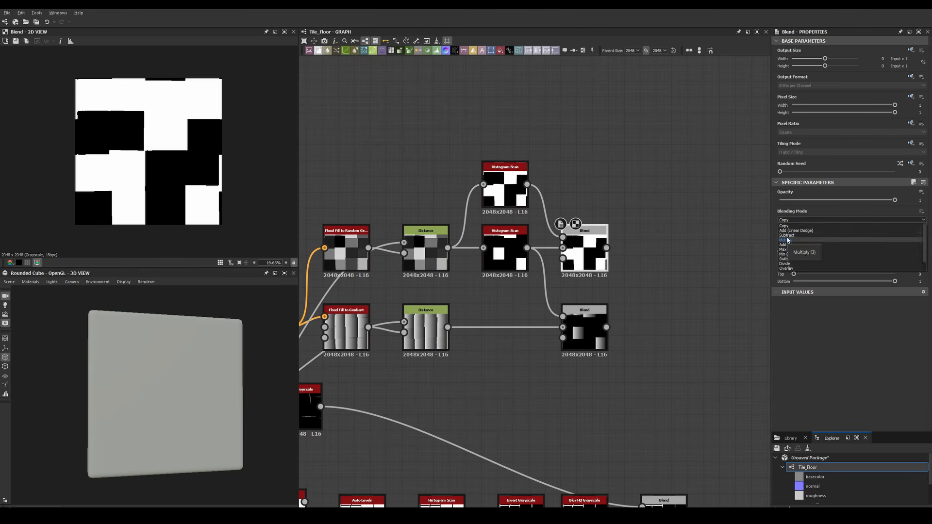
left_click(787, 237)
Build the remaining tile masks with a third Histogram Scan, another Subtract Blend, and an Invert Grayscale fed by the topmost scan.
middle_click_drag(516, 186, 473, 223)
left_click(466, 225)
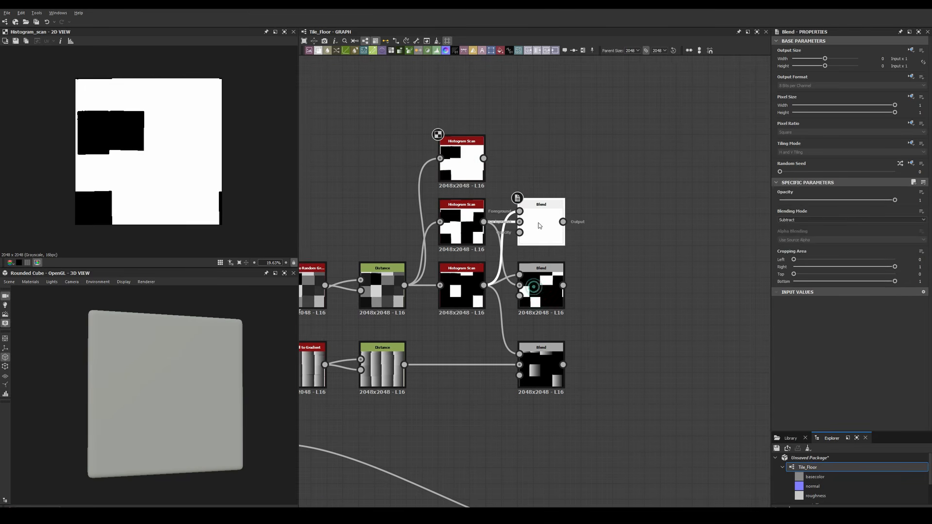
middle_click_drag(484, 102, 486, 176)
key("space")
type("inv")
key("Return")
left_click_drag(537, 235, 553, 235)
Duplicate the Flood Fill to Gradient and Distance pair above the original row and preview both gradients.
middle_click_drag(605, 248, 423, 147)
double_click(526, 325)
scroll(513, 278, "down", 3)
left_click_drag(423, 147, 451, 147)
left_click_drag(469, 271, 415, 316)
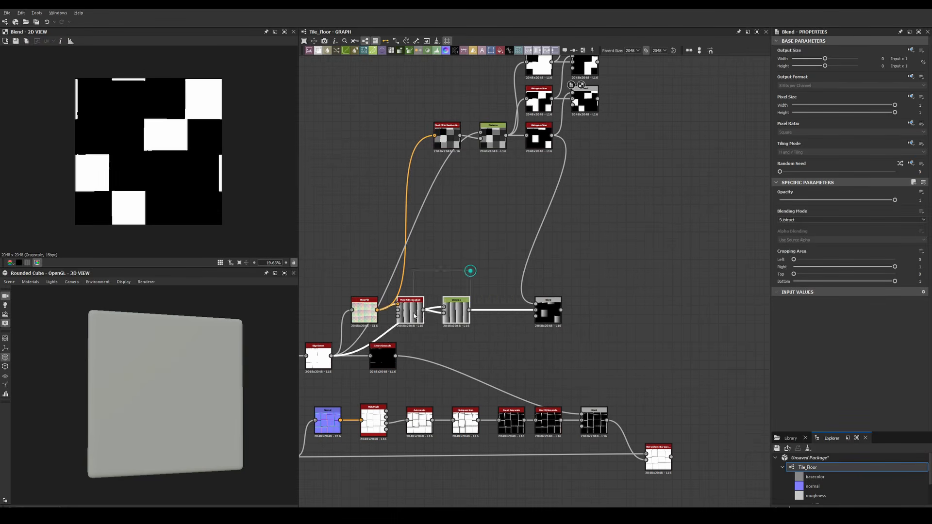
scroll(495, 289, "up", 3)
left_click_drag(536, 291, 427, 335)
key("ctrl+d")
left_click_drag(427, 326, 416, 266)
double_click(427, 324)
double_click(424, 264)
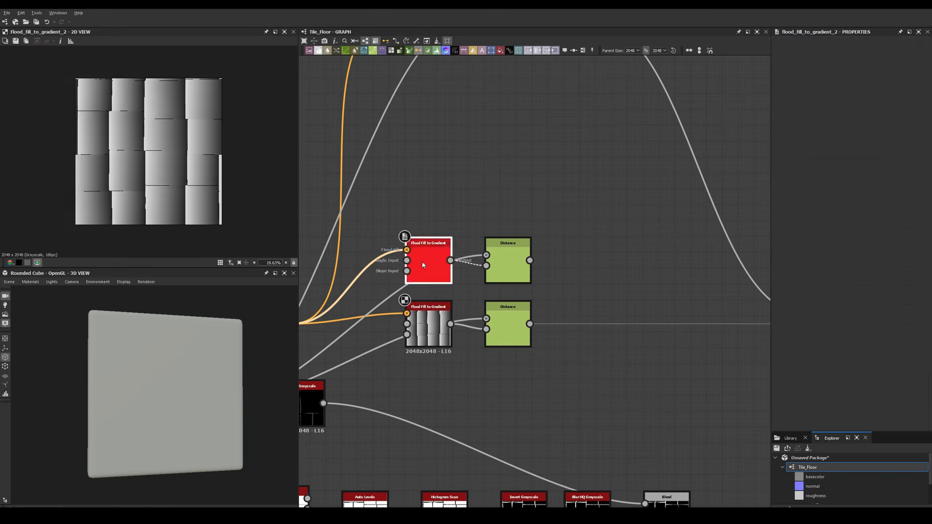
Add an Auto Levels node after the Distance node in each of the two gradient rows.
double_click(514, 324)
key("space")
type("au")
left_click(536, 305)
double_click(515, 267)
key("space")
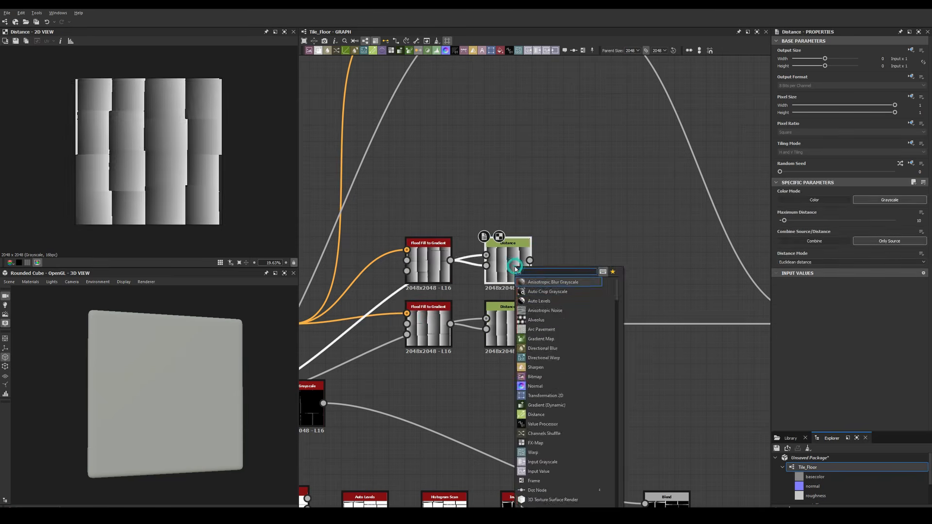
type("au")
left_click(536, 294)
Add two more gradient rows and set the angle of the topmost Flood Fill to Gradient to -90 degrees.
left_click(788, 208)
double_click(428, 136)
scroll(521, 279, "down", 3)
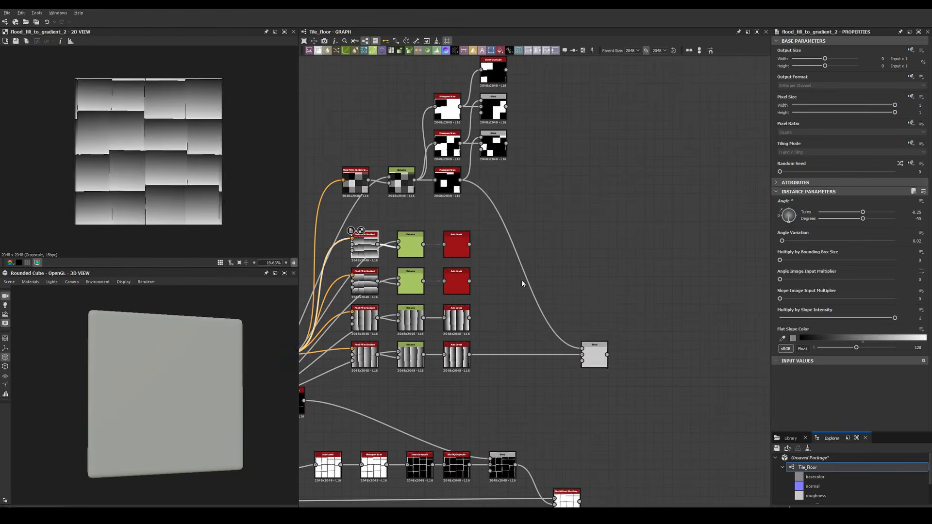
Duplicate the Multiply Blend until there is one for each of the four gradient rows.
double_click(592, 354)
key("ctrl+d")
left_click_drag(593, 353, 592, 316)
scroll(478, 317, "up", 3)
left_click_drag(461, 316, 655, 316)
scroll(655, 305, "down", 3)
left_click_drag(685, 273, 653, 368)
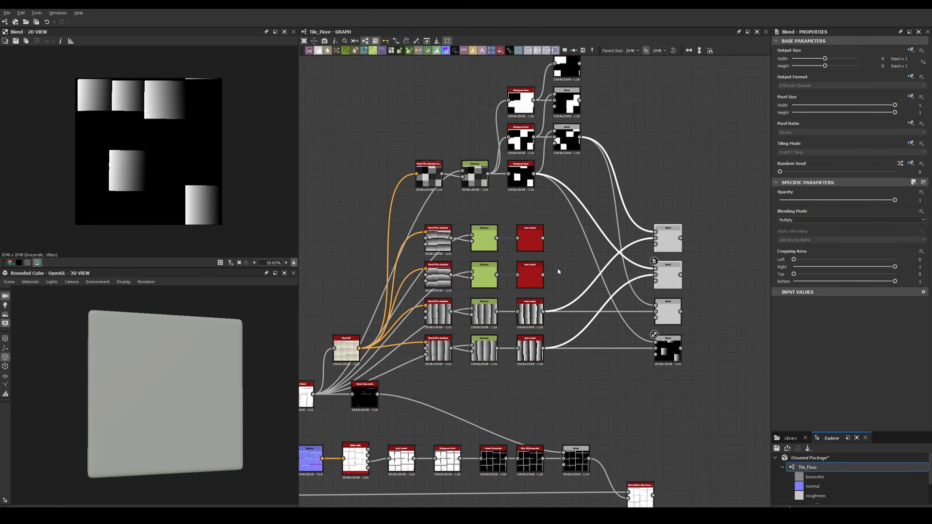
Connect the Invert Grayscale and upper Subtract Blend masks to the two topmost Multiply Blends and preview the masked gradients.
middle_click_drag(650, 173, 598, 207)
left_click_drag(527, 98, 603, 264)
left_click_drag(527, 133, 603, 302)
double_click(615, 345)
double_click(615, 309)
double_click(615, 272)
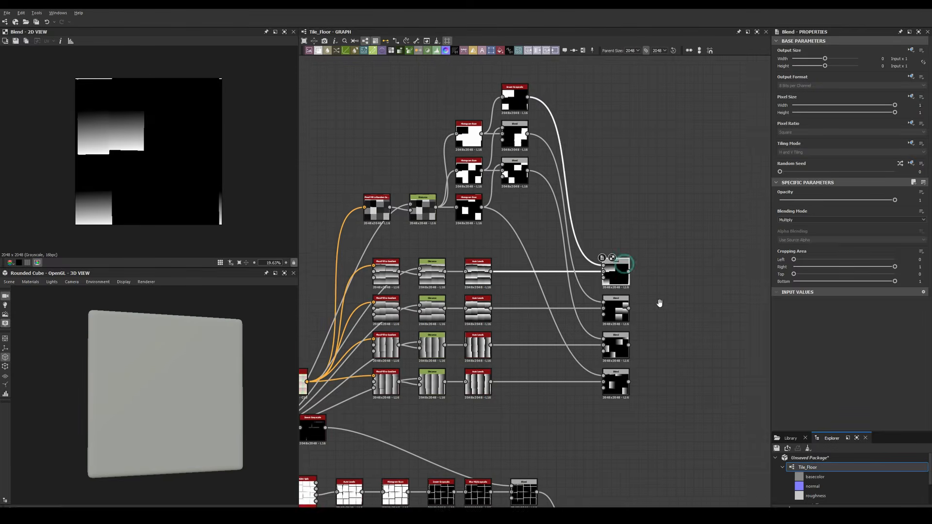
Merge the four masked gradients through a chain of three Blend nodes set to Max (Lighten).
middle_click_drag(659, 302, 666, 280)
left_click(383, 185)
scroll(638, 327, "up", 3)
left_click(614, 355)
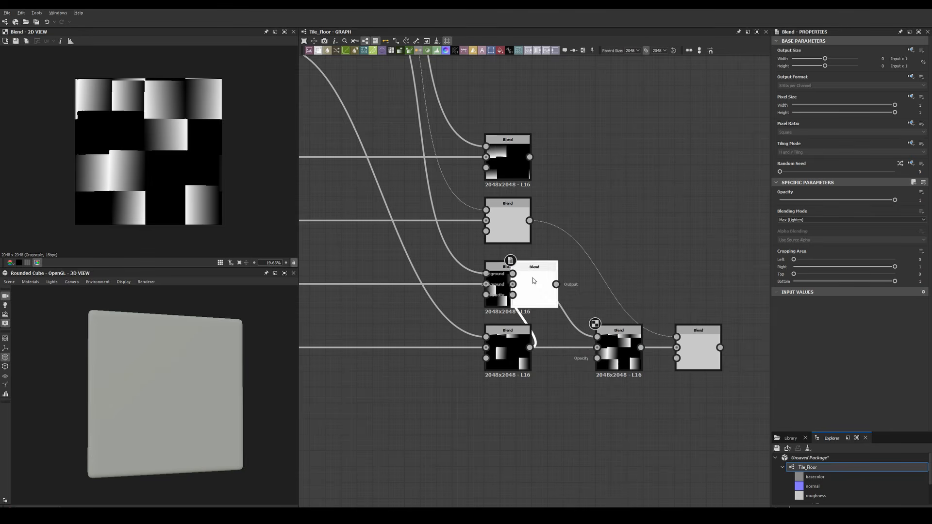
middle_click_drag(742, 335, 563, 311)
scroll(624, 291, "down", 4)
middle_click_drag(624, 292, 537, 333)
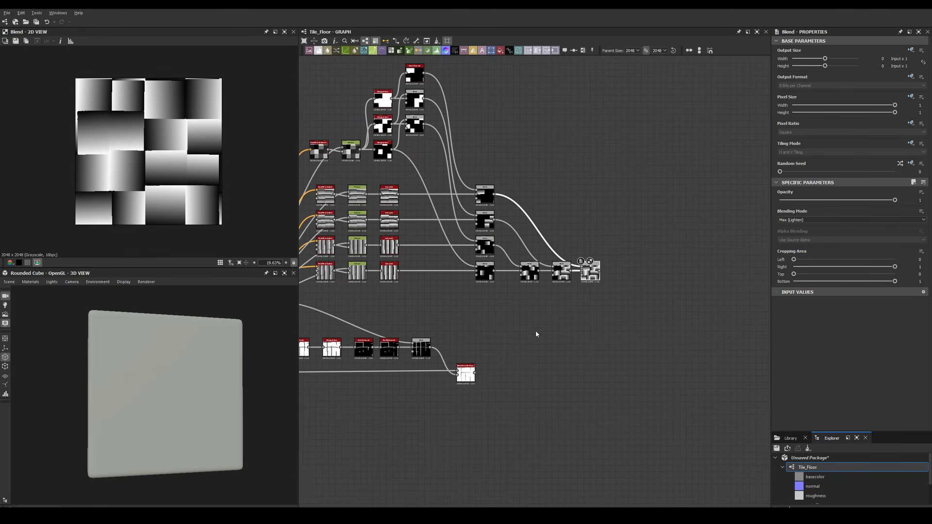
Blend the merged gradients over the Non Uniform Blur Grayscale output with Min (Darken) and connect the result to the output frame.
left_click(376, 233)
scroll(596, 373, "up", 3)
left_click_drag(676, 364, 743, 373)
left_click_drag(686, 198, 727, 368)
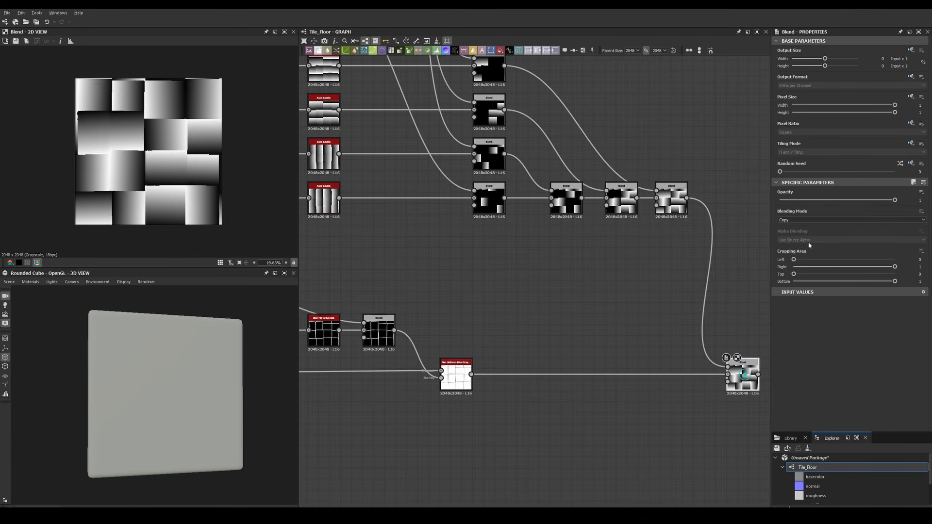
left_click(787, 255)
middle_click_drag(759, 373, 501, 289)
left_click_drag(501, 289, 571, 287)
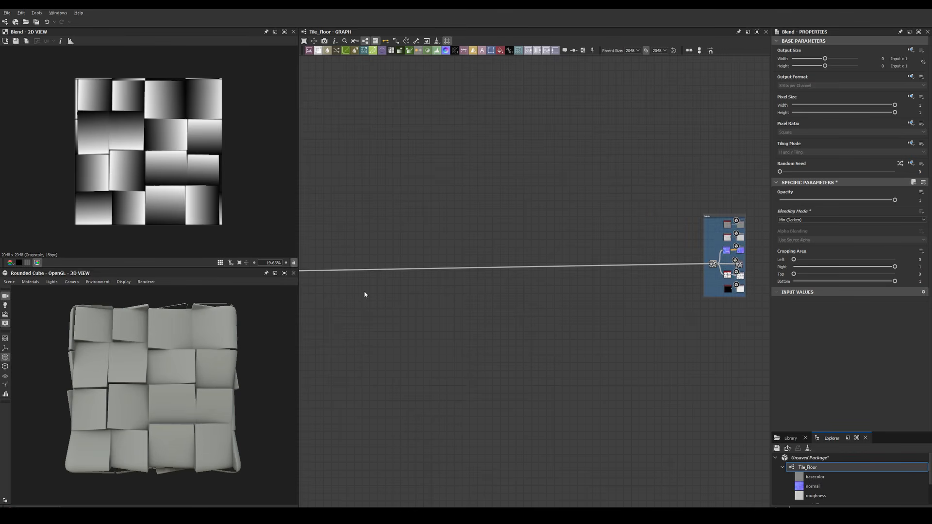
Insert a dot node on the Edge Detect output's connections and name it Edge_detect.
scroll(366, 291, "down", 4)
scroll(560, 223, "up", 3)
left_click_drag(391, 395, 389, 321, "alt")
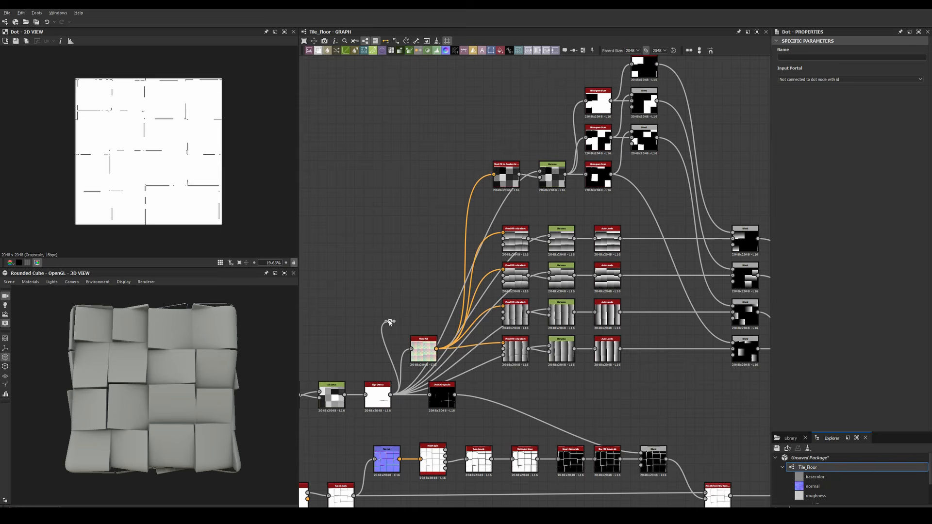
type("t")
key("Return")
Feed the Flood Fill and Distance connections from a second dot linked to the Edge_detect portal, placing the named dot beside Edge Detect.
scroll(389, 340, "up", 3)
right_click(390, 321)
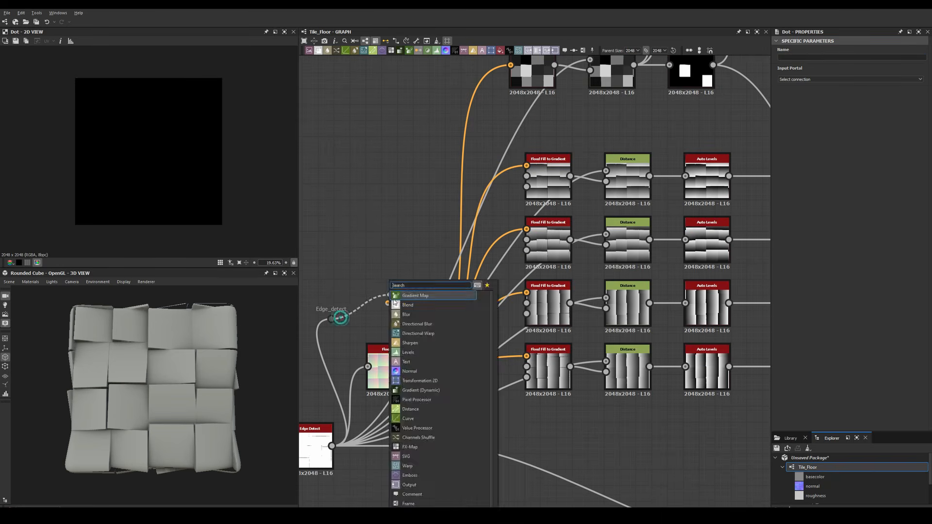
left_click(432, 300)
left_click_drag(391, 367, 456, 366)
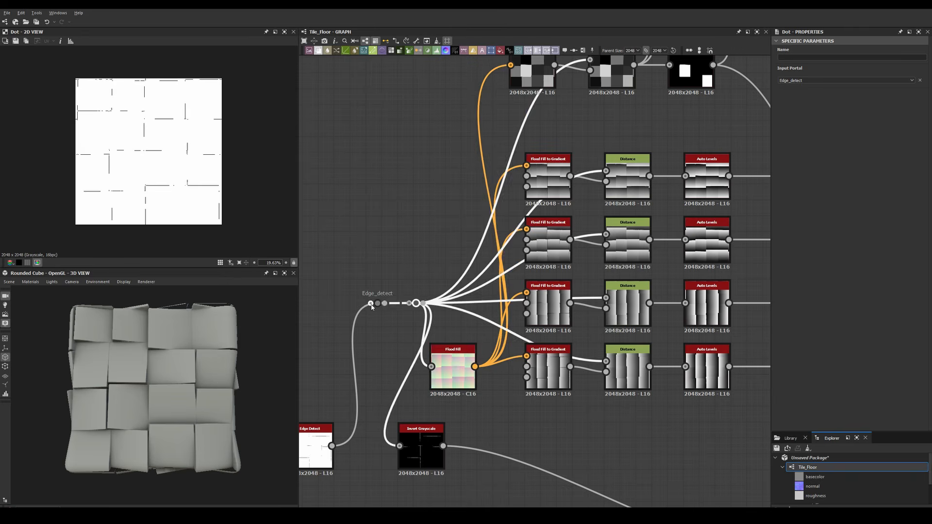
left_click_drag(370, 303, 357, 446)
Add another dot node linked to the Edge_detect portal to feed the Invert Grayscale above the edge mask row.
middle_click_drag(503, 443, 504, 307)
right_click(457, 284)
left_click(485, 296)
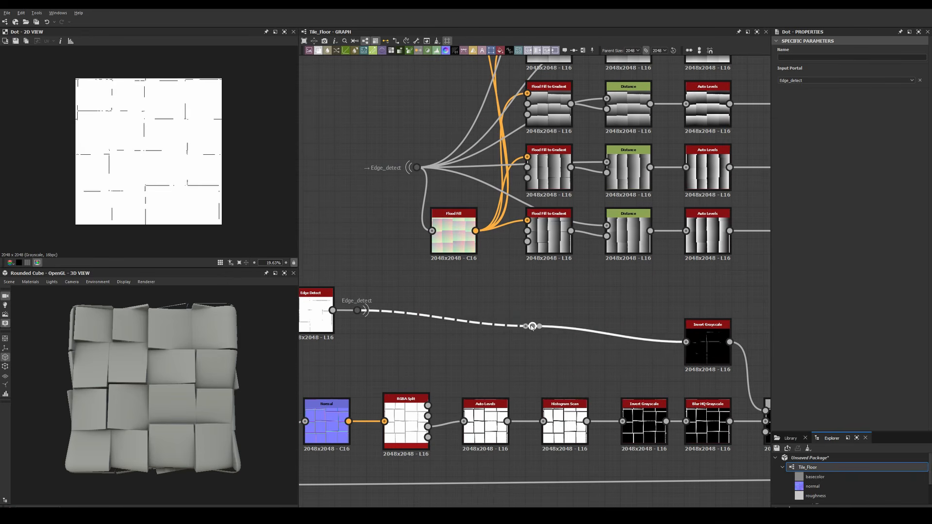
Add Invert Grayscale and Levels nodes after the last Max (Lighten) Blend, lowering the Levels' input white point sharply.
scroll(434, 120, "down", 5)
middle_click_drag(433, 120, 430, 189)
scroll(430, 189, "up", 8)
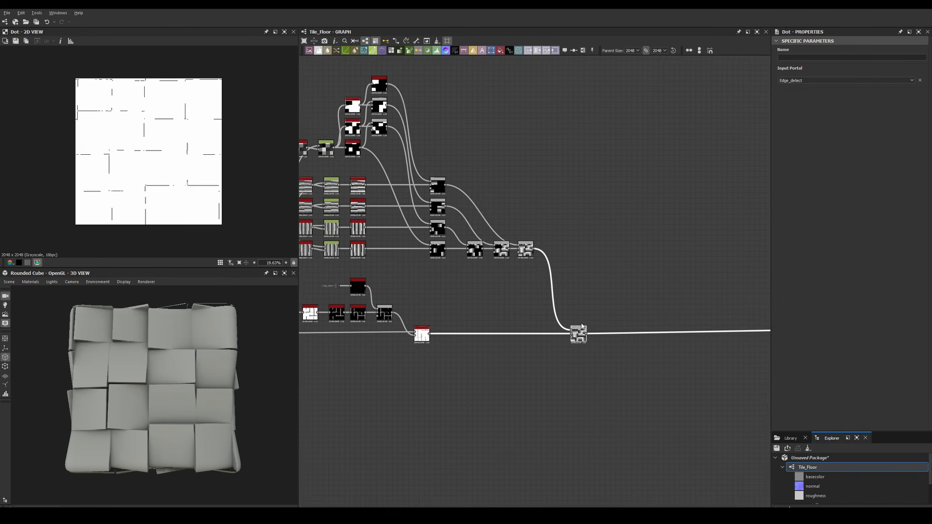
left_click(498, 263)
right_click(498, 264)
left_click(514, 291)
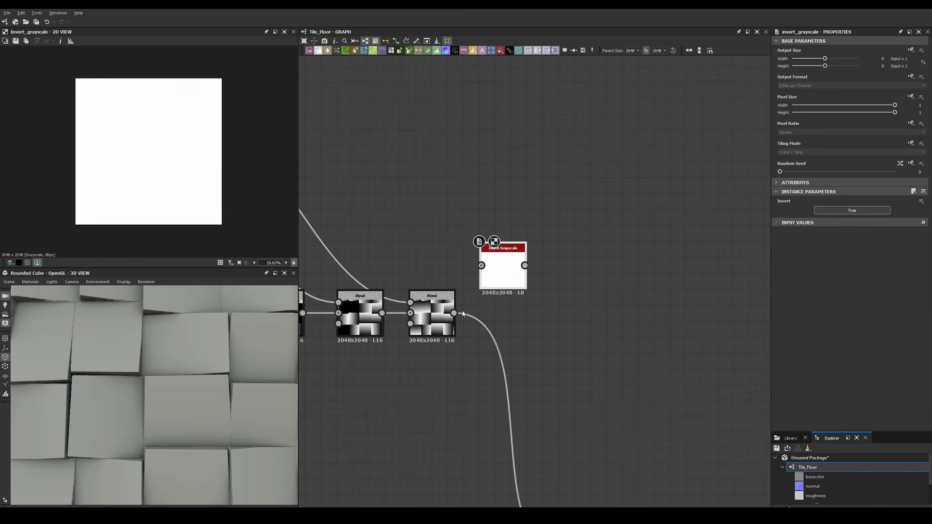
left_click_drag(500, 255, 519, 313)
right_click(544, 313)
left_click(572, 339)
left_click_drag(920, 211, 822, 212)
Add a second Blend after the Min (Darken) Blend, feed it the Levels output and choose its blending mode.
scroll(533, 291, "down", 5)
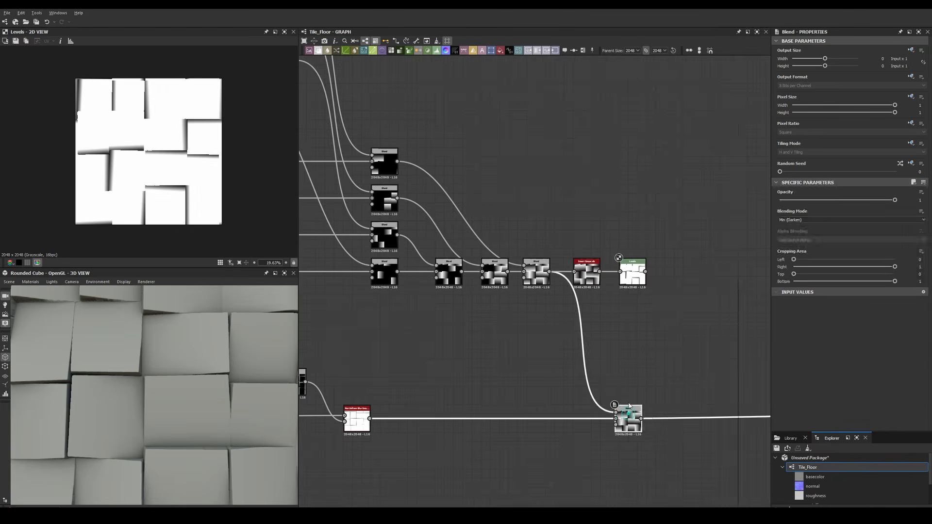
left_click(801, 220)
left_click(801, 233)
Examine the tilted tiles and their edges in the 3D view from different distances and angles.
scroll(190, 385, "down", 5)
left_click_drag(191, 386, 162, 397)
scroll(162, 397, "up", 5)
scroll(598, 283, "up", 4)
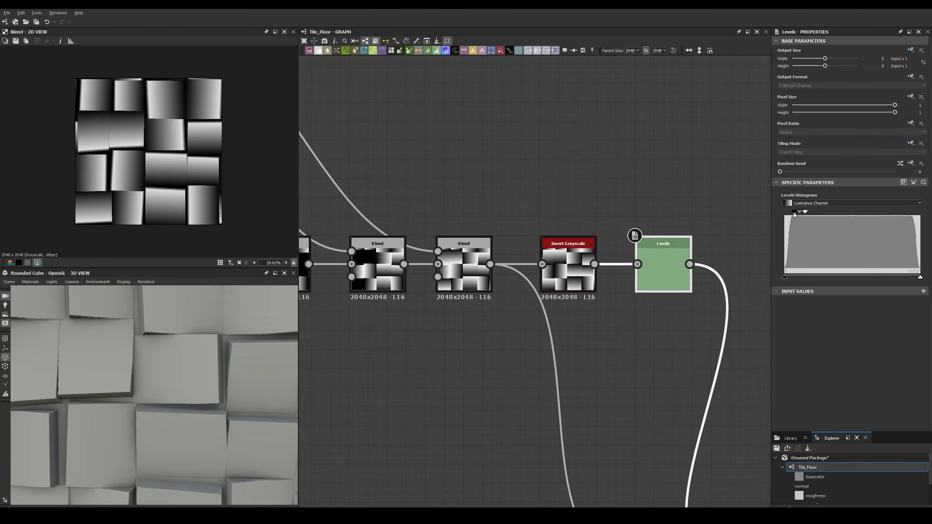
scroll(185, 364, "down", 4)
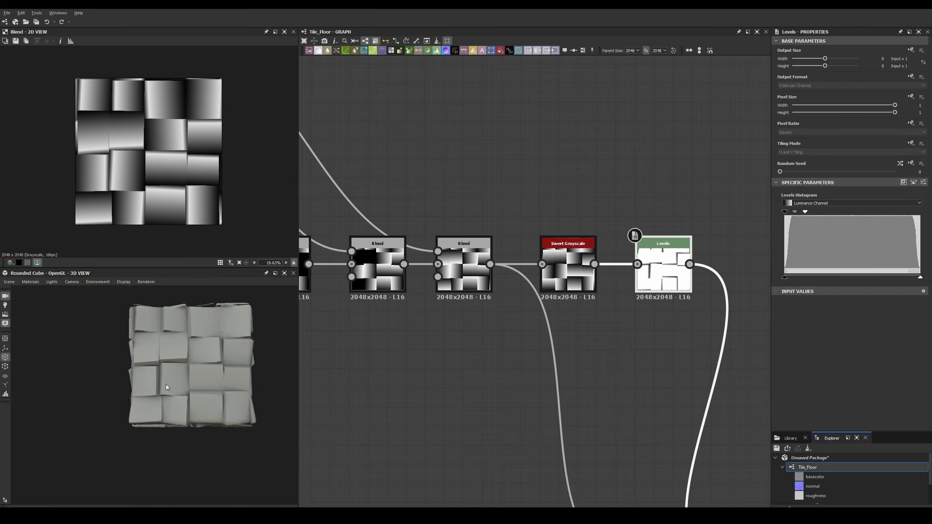
mouse_move(185, 365)
left_mouse_down()
mouse_move(175, 384)
mouse_move(187, 368)
left_mouse_up()
Copy the random grayscale, Distance and Edge_detect portal nodes below the edge mask row and add a Flood Fill node for them.
scroll(414, 368, "down", 4)
scroll(414, 367, "up", 5)
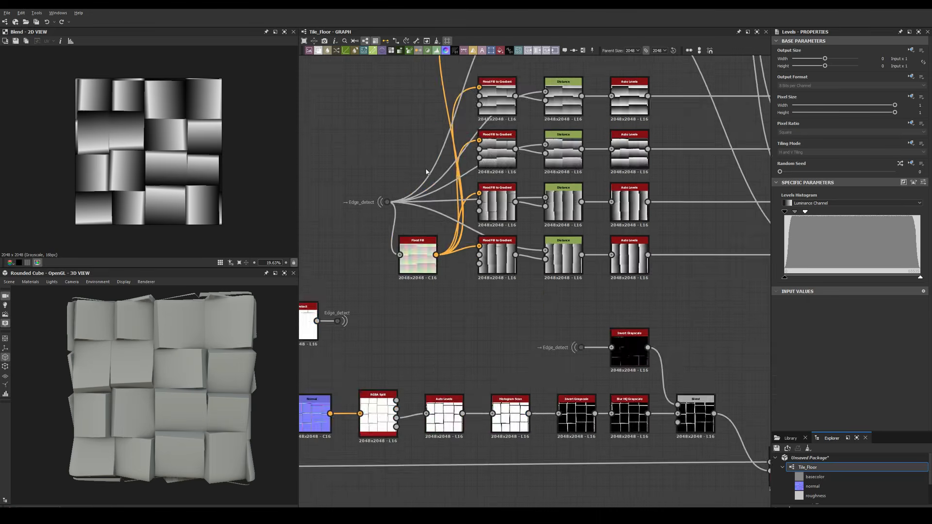
middle_click_drag(509, 121, 537, 156)
scroll(537, 156, "down", 6)
scroll(661, 395, "up", 4)
middle_click_drag(661, 396, 434, 397)
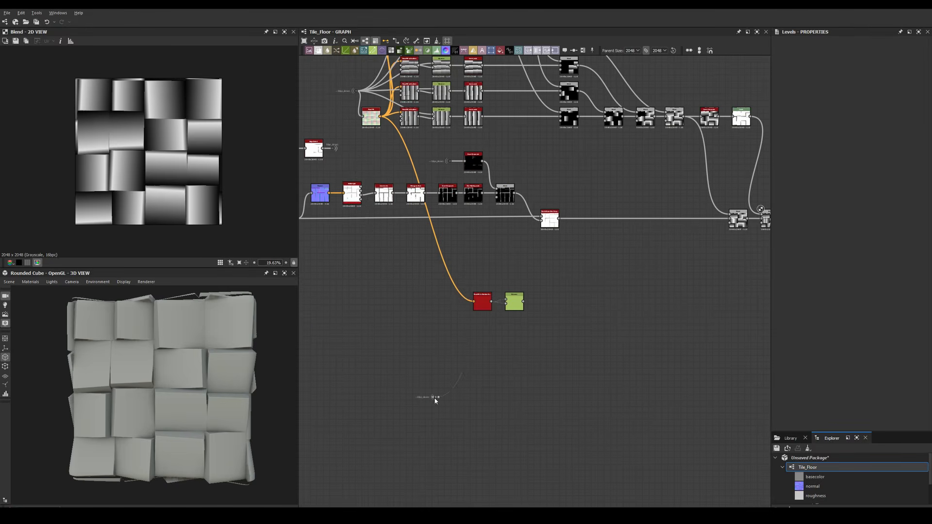
scroll(414, 302, "up", 2)
key("space")
type("flood")
key("Return")
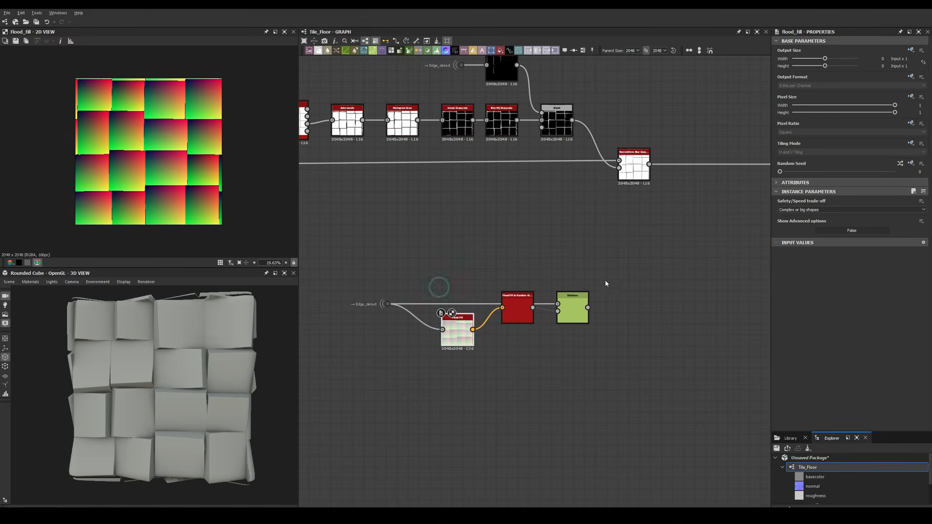
Use the copied Distance output as the opacity mask of the first Min (Darken) Blend and inspect the tiles in 3D.
scroll(605, 280, "down", 2)
scroll(622, 277, "up", 2)
scroll(229, 370, "down", 3)
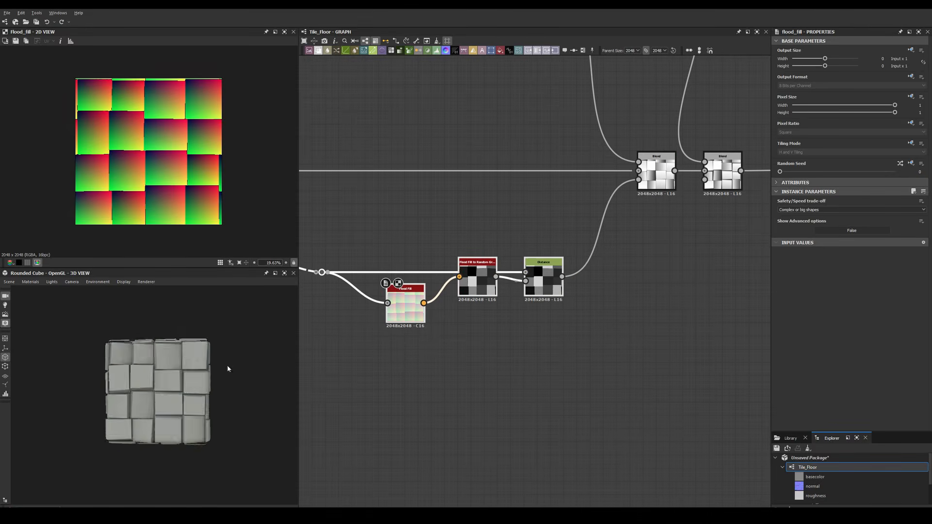
scroll(188, 394, "up", 5)
left_click_drag(188, 394, 160, 369)
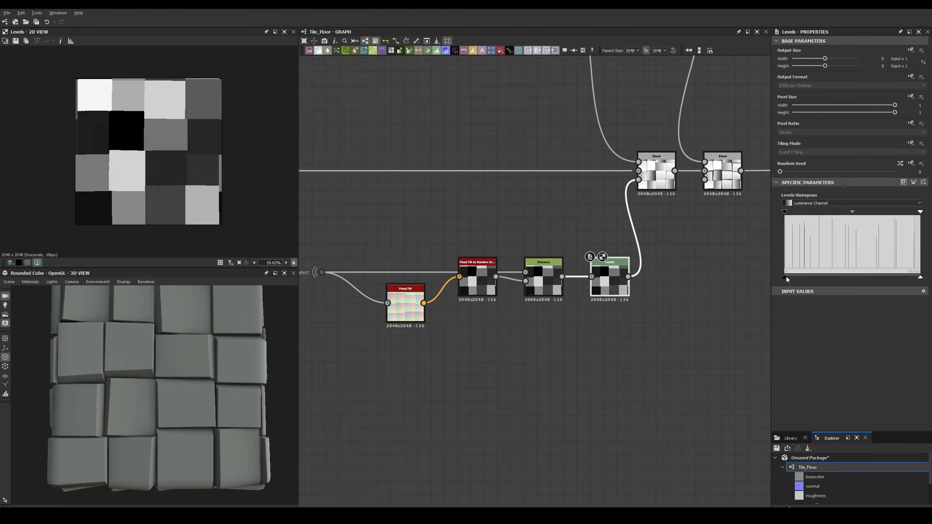
Insert a Levels node between the copied Distance and the Blend's opacity, raising Level Out Low to about 0.35.
scroll(188, 369, "down", 3)
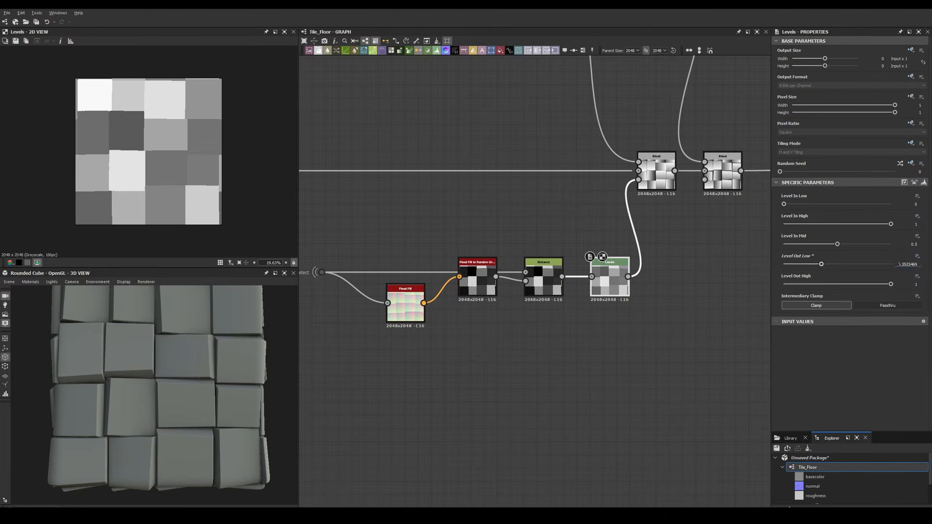
scroll(189, 368, "up", 5)
scroll(562, 345, "down", 4)
Review the blending modes of the two final height Blends and check their effect on the tiles in 3D.
left_click(679, 246)
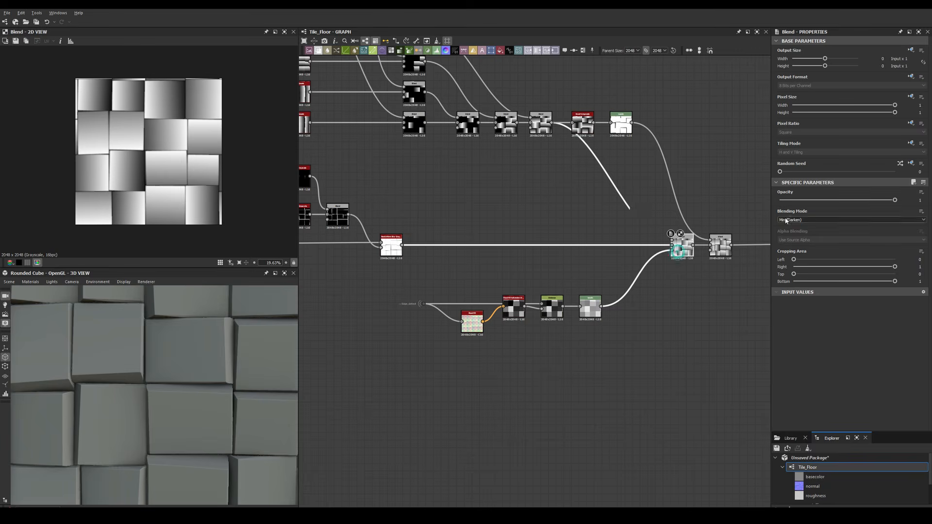
scroll(167, 348, "down", 3)
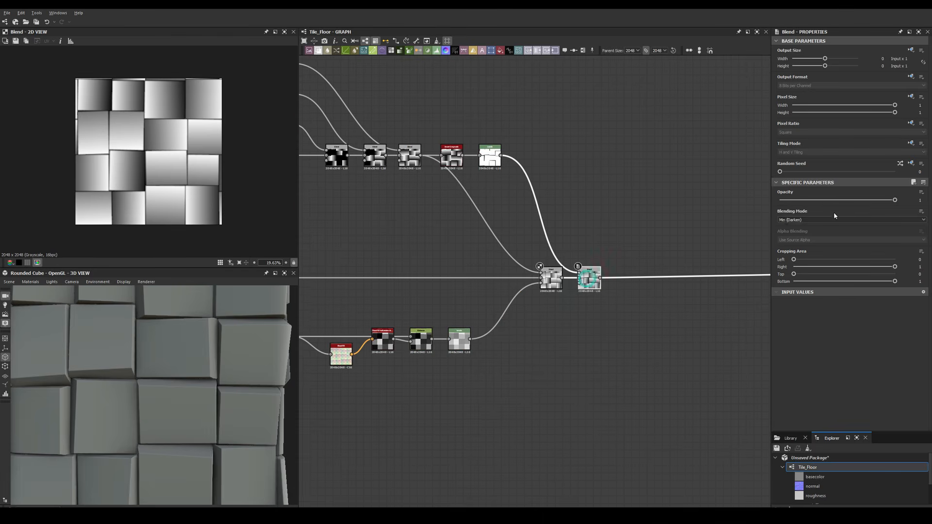
scroll(208, 358, "up", 4)
scroll(493, 218, "up", 4)
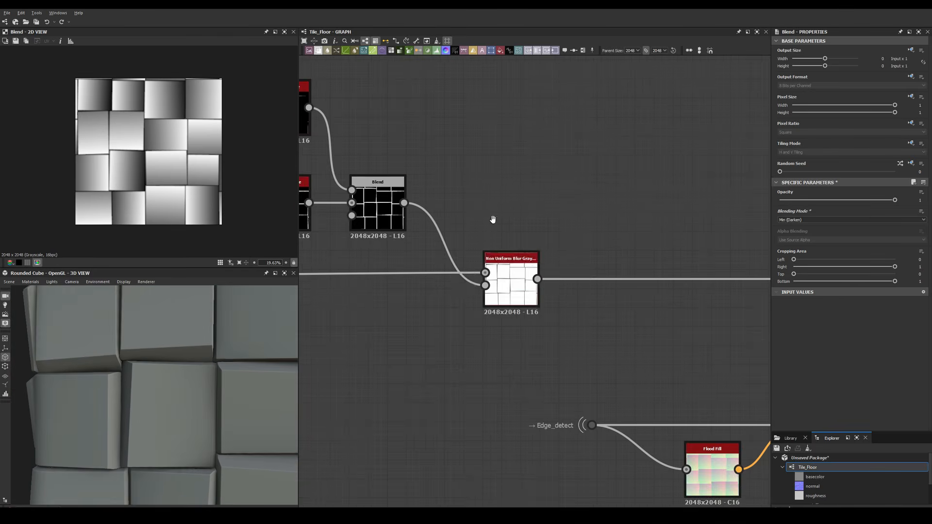
Move the gradient network and the random opacity branch farther right to make room after the Non Uniform Blur Grayscale.
scroll(492, 219, "down", 3)
scroll(380, 230, "down", 4)
left_click_drag(553, 316, 751, 312)
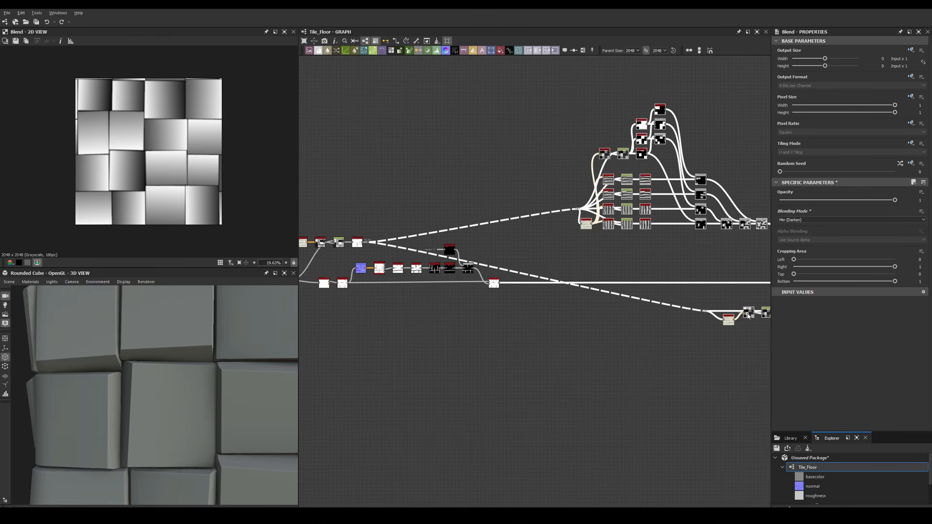
middle_click_drag(573, 264, 340, 252)
left_click_drag(517, 306, 718, 301)
middle_click_drag(320, 242, 543, 239)
Copy the Edge_detect portal, Flood Fill and two gradient rows with Distance and Auto Levels into the space above the edge mask row.
left_click(543, 238)
key("space")
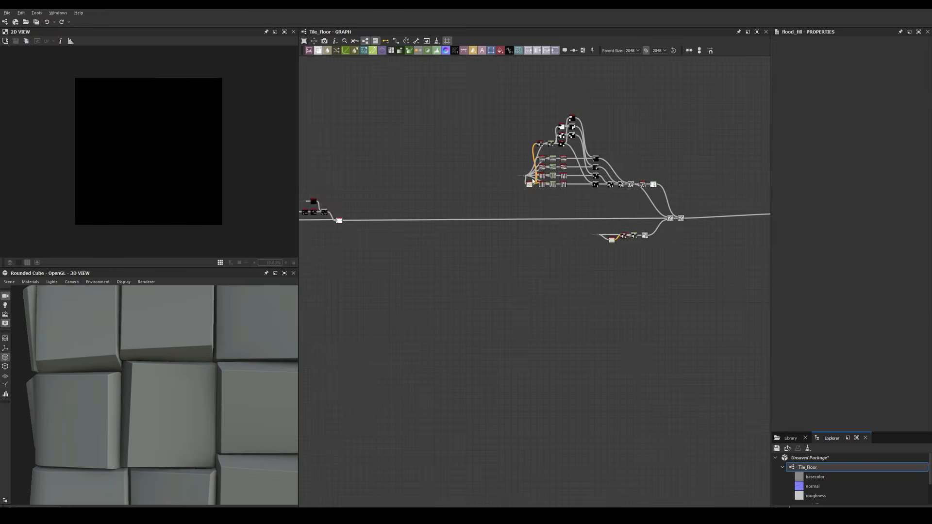
scroll(518, 280, "up", 3)
left_click_drag(518, 280, 475, 220)
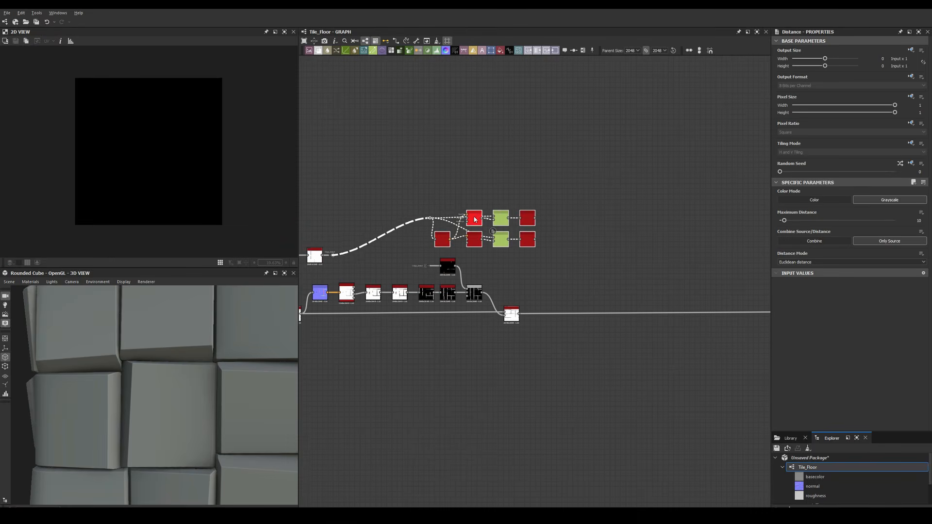
scroll(402, 218, "up", 3)
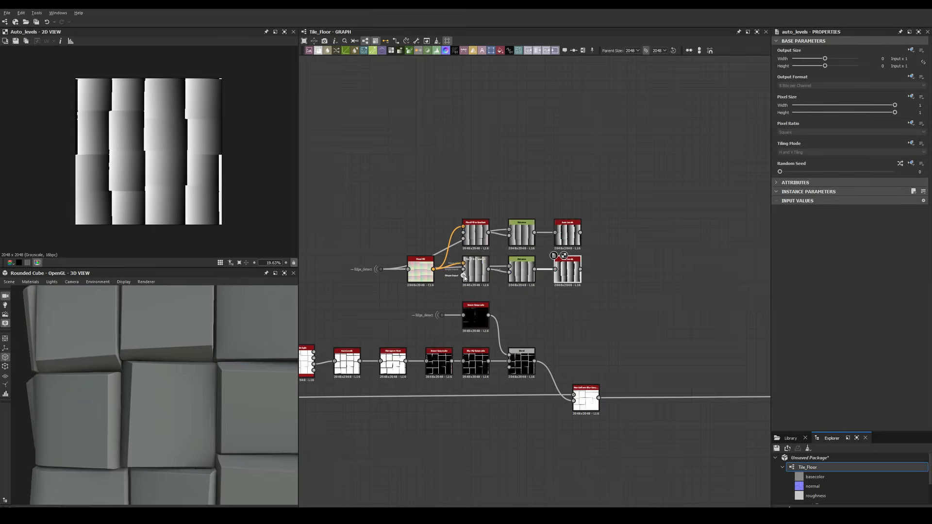
scroll(536, 241, "down", 2)
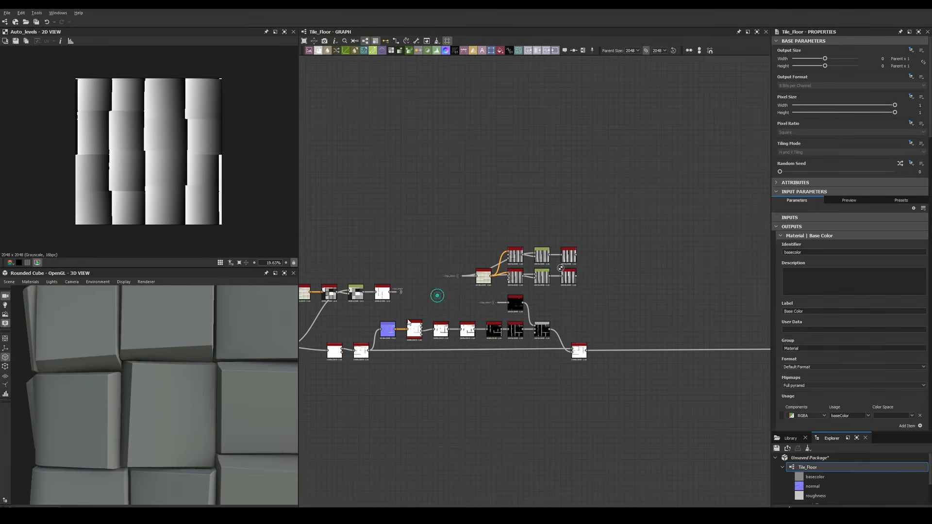
Create a Tile Sampler noise with Max blending and blend it over the upper gradient row in Multiply mode at low opacity.
left_click(800, 279)
left_click(800, 279)
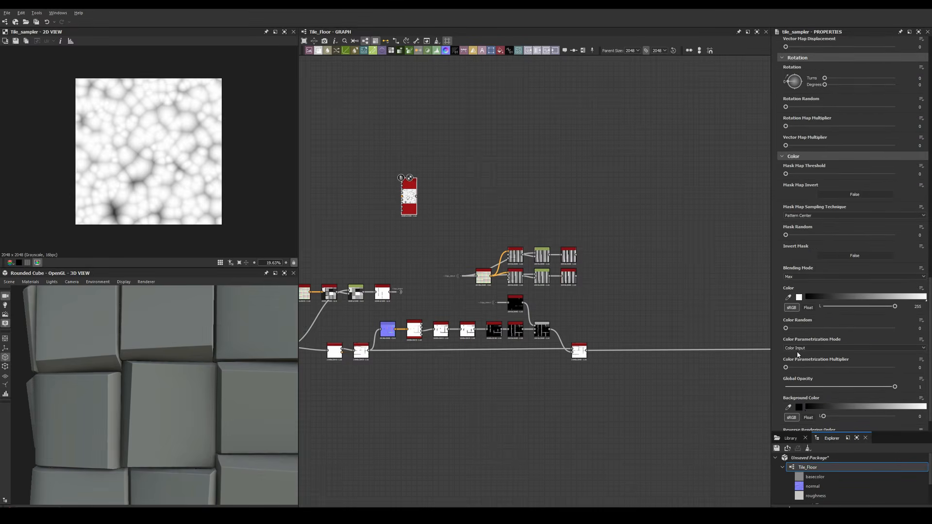
scroll(532, 195, "up", 3)
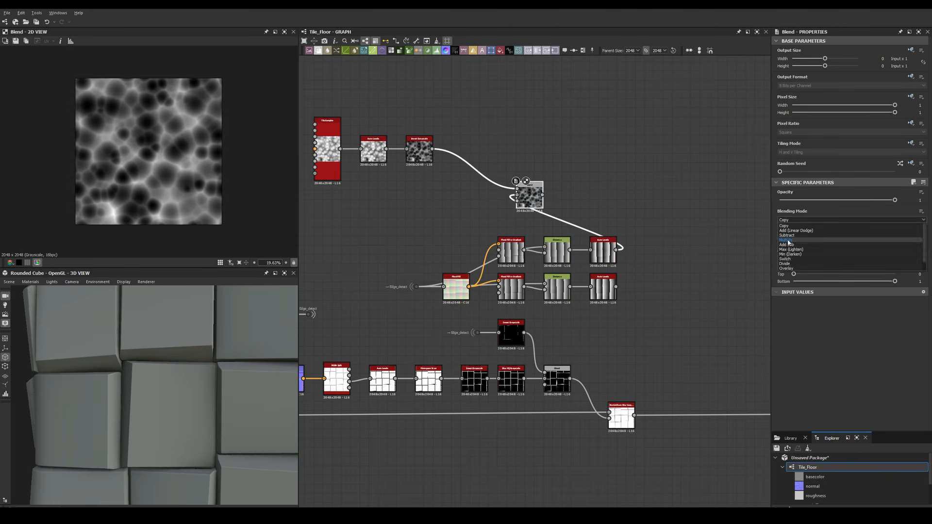
left_click(787, 240)
left_click(799, 200)
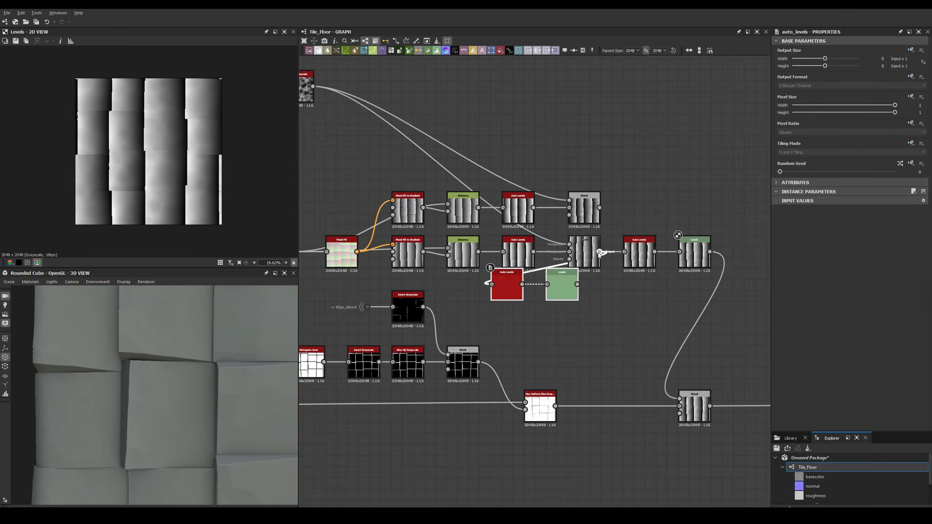
Make room at the final height Blend and tune the lower gradient row's Levels, lowering Level In High and raising Level Out Low.
middle_click_drag(687, 253, 506, 223)
left_click_drag(510, 379, 577, 378)
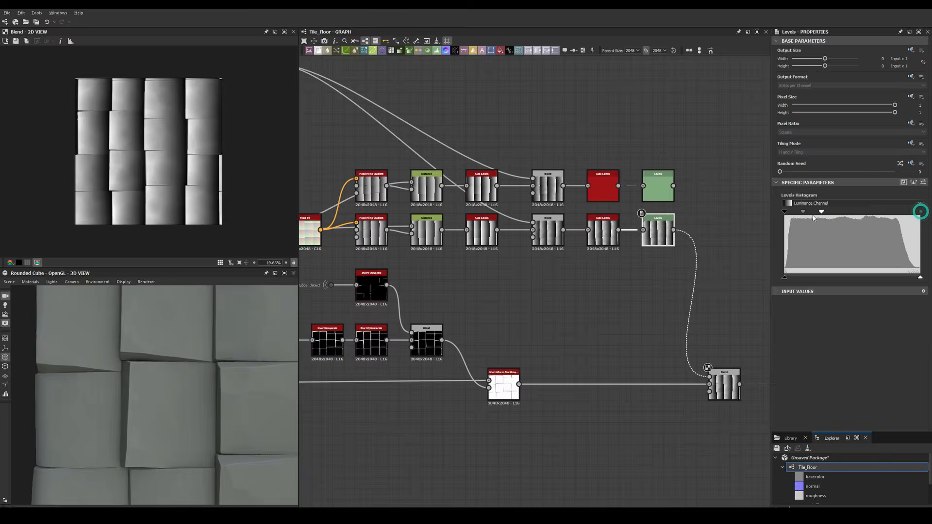
left_click_drag(919, 212, 787, 214)
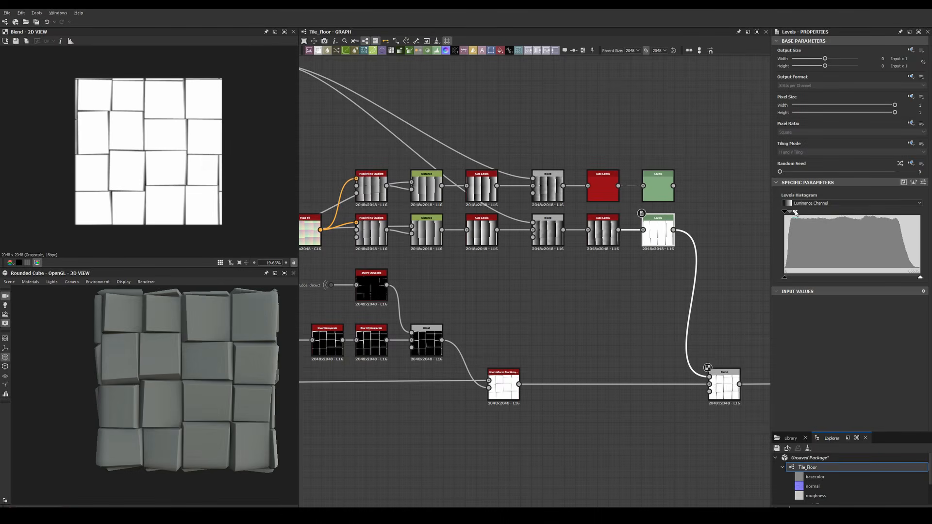
left_click_drag(792, 214, 686, 222)
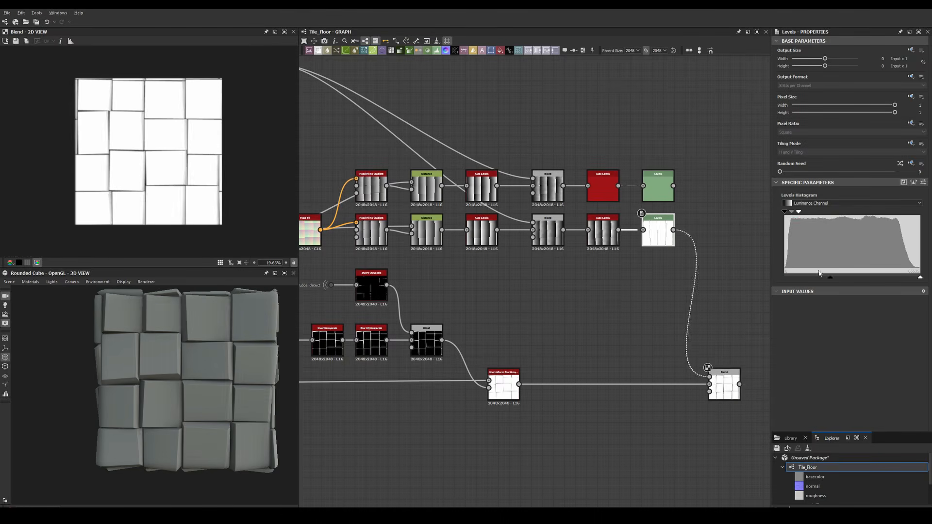
left_click_drag(818, 273, 813, 275)
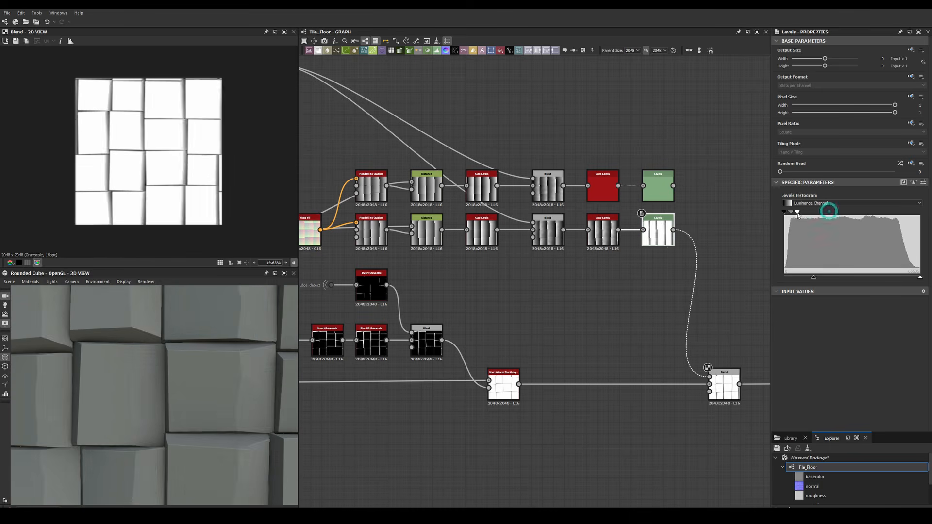
left_click_drag(801, 212, 799, 213)
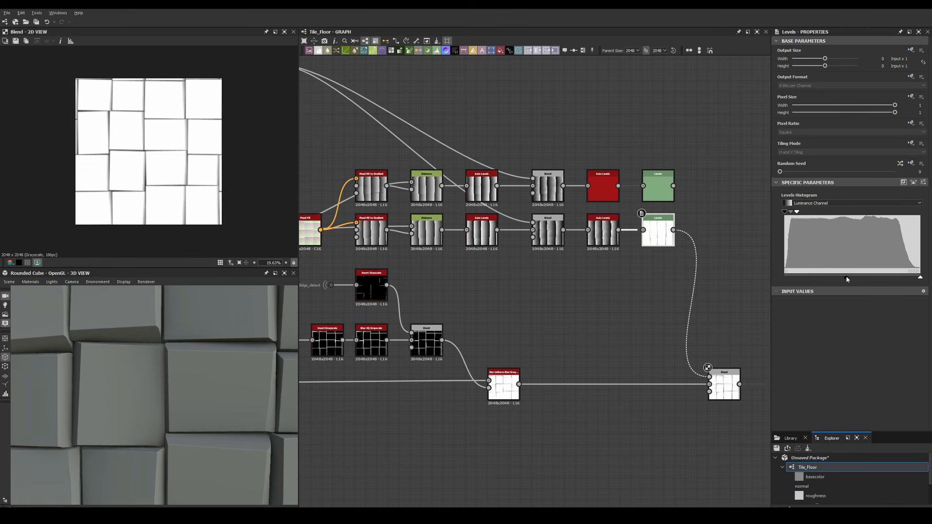
Check the upper row's Flood Fill to Gradient and strongly lower Level In High on that row's Levels.
scroll(604, 353, "down", 5)
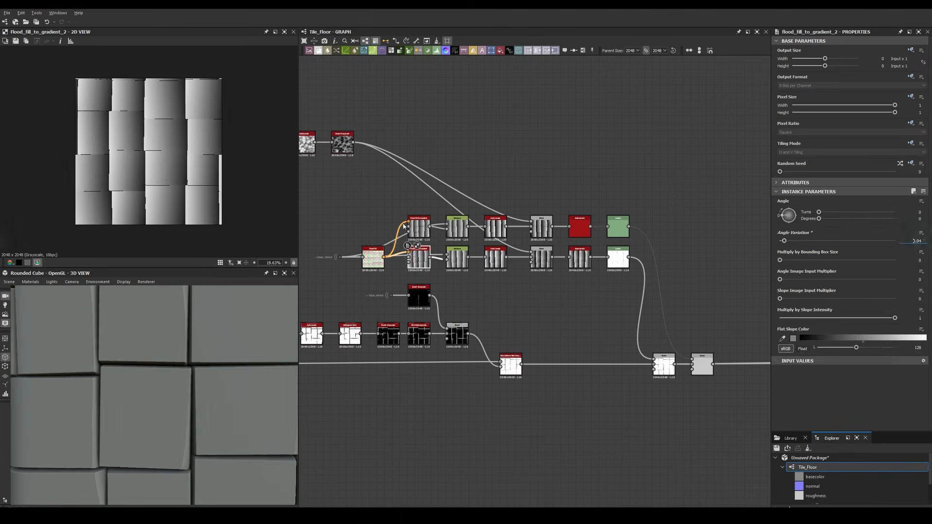
left_click(403, 226)
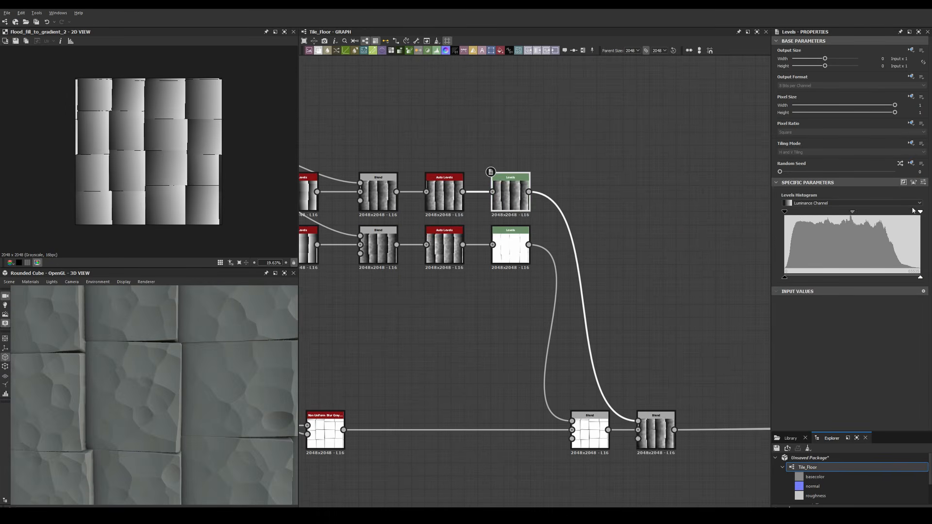
left_click_drag(913, 210, 790, 213)
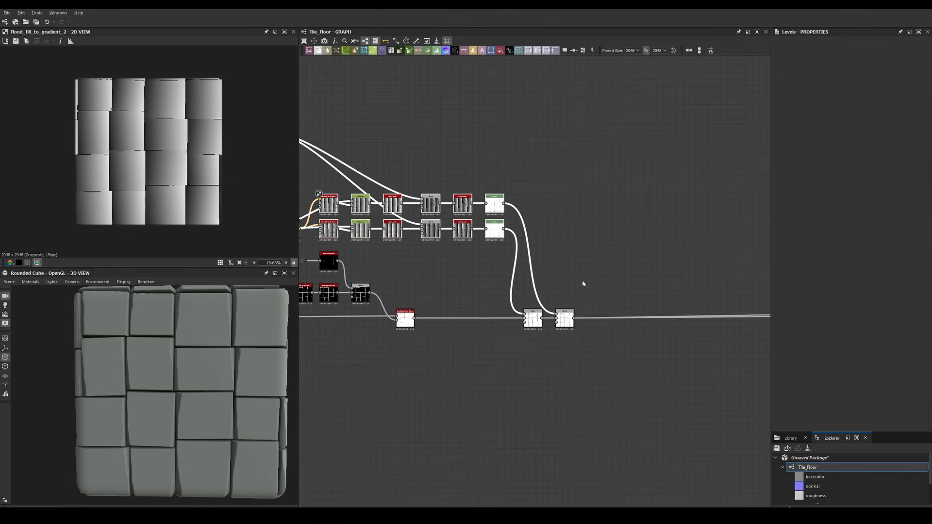
Raise the Random Seed of the Flood Fill to Gradient in the second of the four gradient rows.
left_click(431, 179)
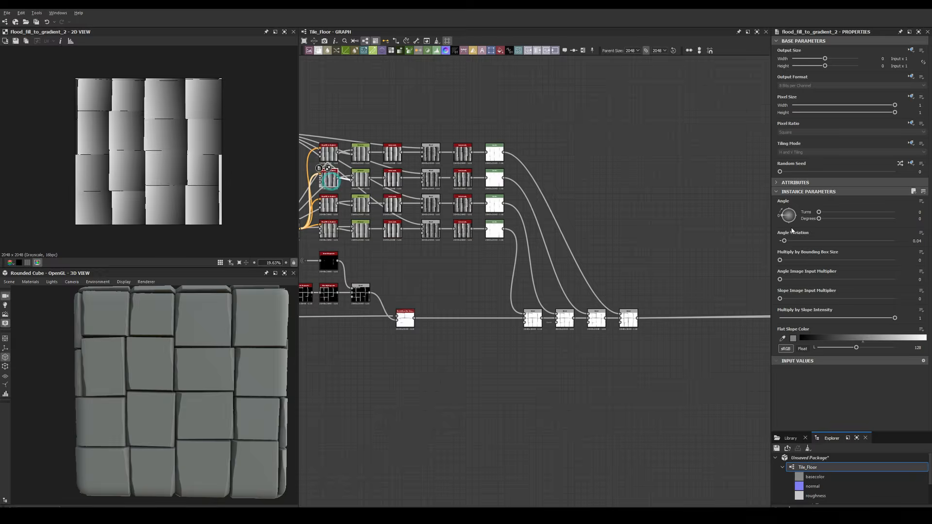
left_click_drag(803, 172, 814, 172)
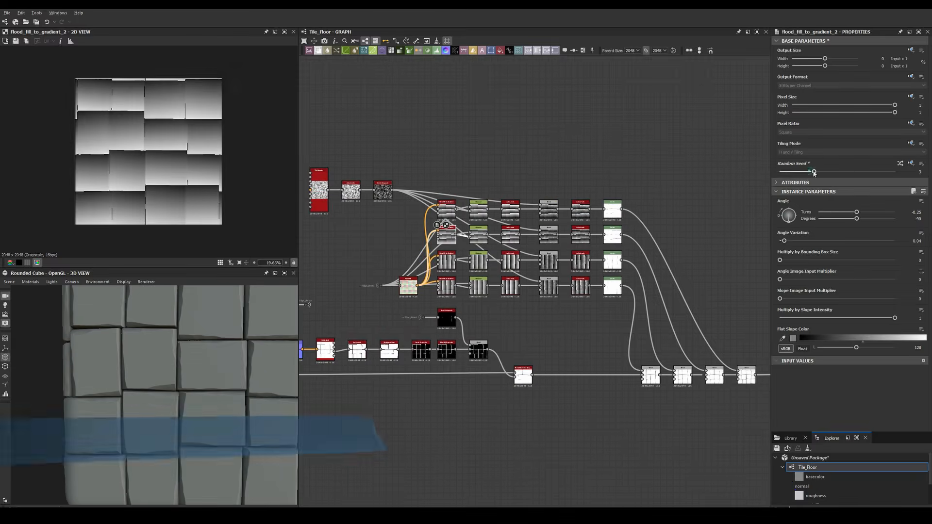
left_click_drag(813, 173, 923, 173)
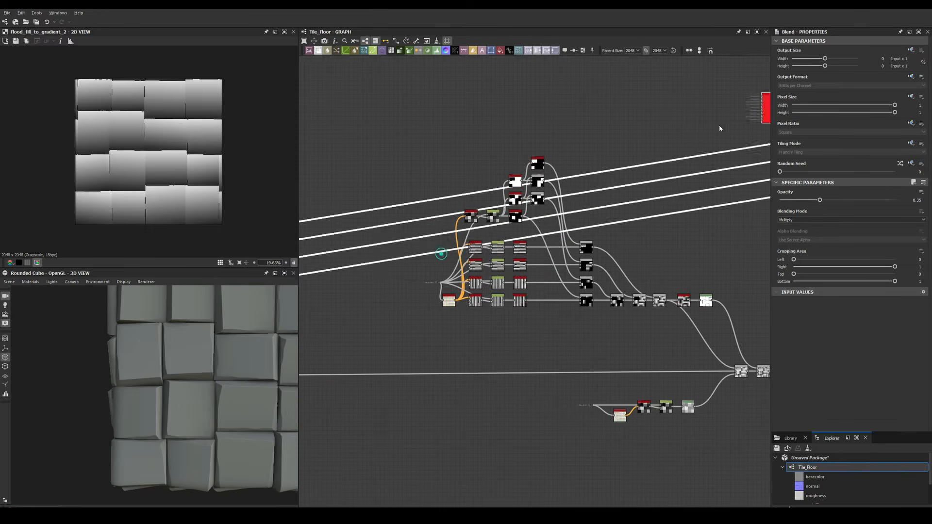
Insert Blend and Auto Levels nodes into the four masked gradient rows, feed them the Tile Sampler noise and slightly lower a Blend's opacity.
scroll(574, 212, "up", 3)
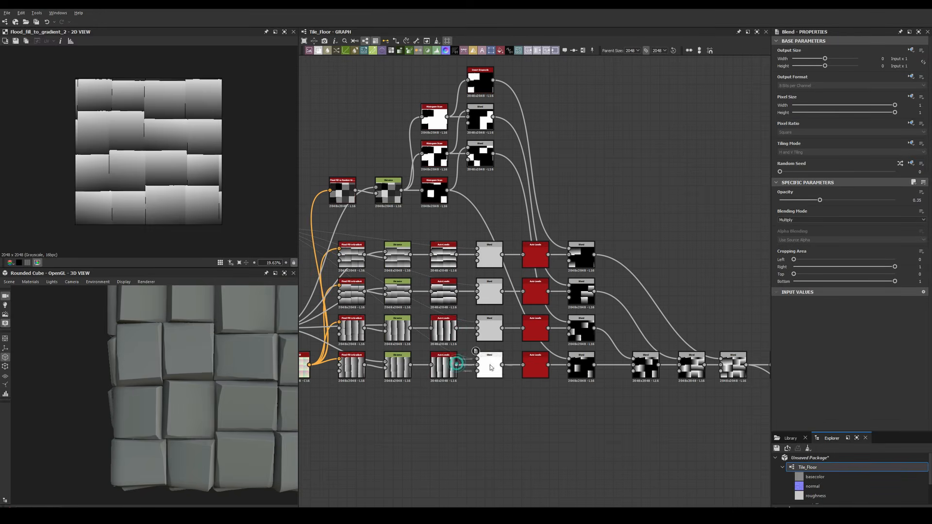
scroll(565, 256, "down", 4)
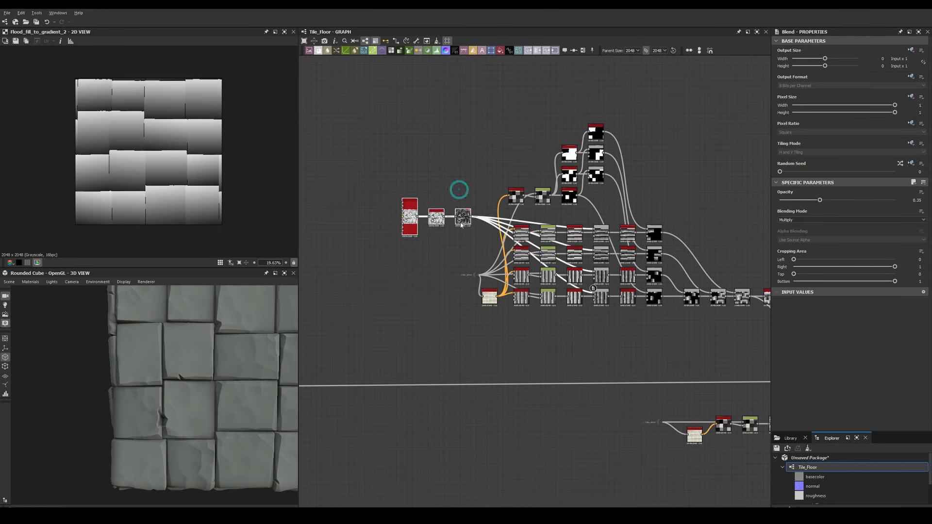
scroll(458, 191, "up", 5)
double_click(466, 203)
left_click_drag(819, 200, 814, 201)
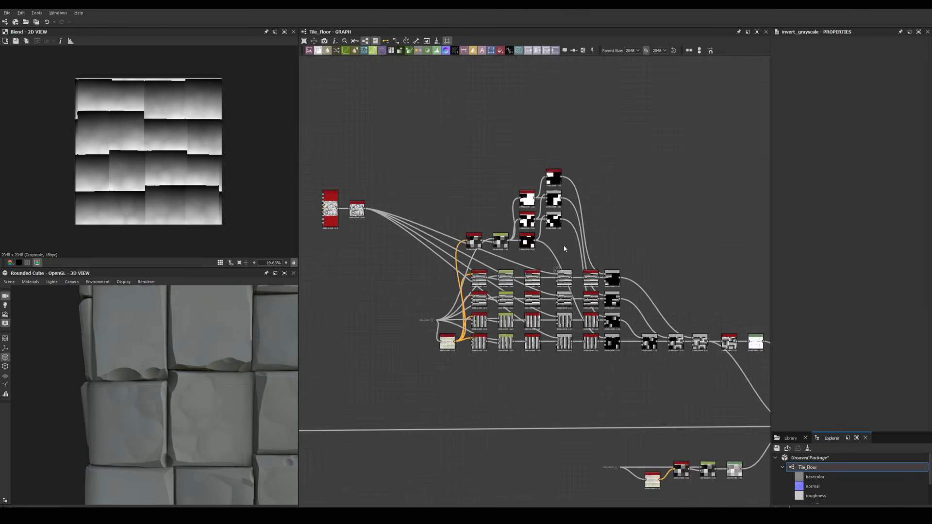
Paste a copy of the masked Blend chain below the four gradient rows.
middle_click_drag(648, 312, 580, 256)
scroll(561, 246, "up", 2)
middle_click_drag(685, 282, 627, 275)
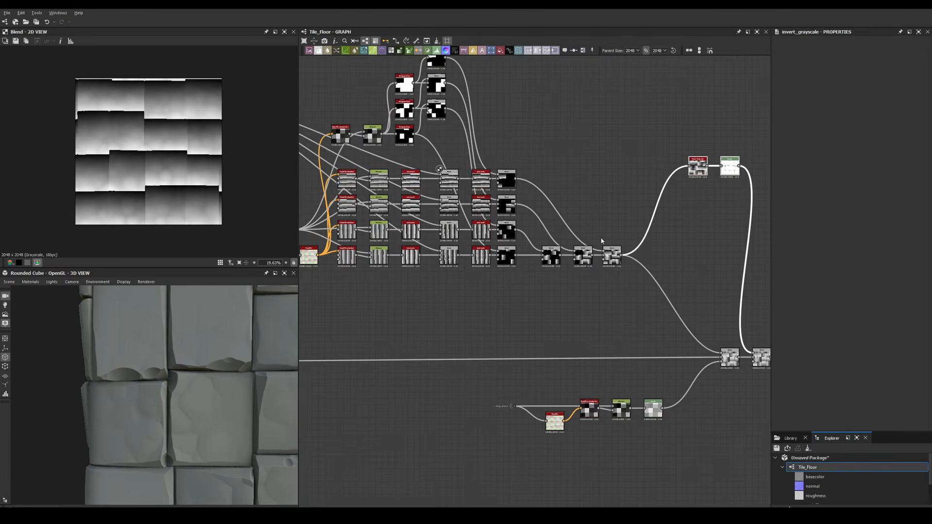
scroll(626, 148, "up", 3)
key("ctrl+v")
left_click_drag(460, 341, 528, 435)
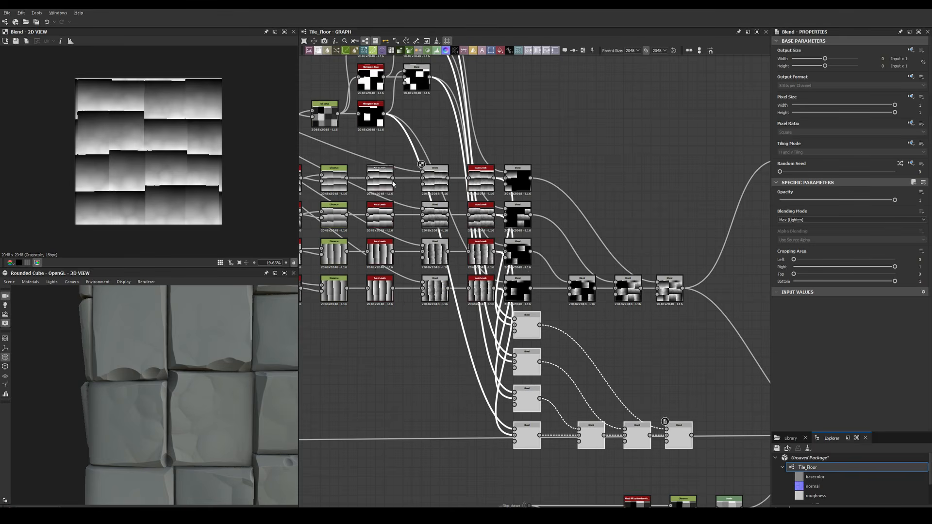
Wire the pasted Blends to the gradient rows' Auto Levels outputs that precede the noise Blends.
scroll(461, 231, "down", 4)
left_click_drag(569, 198, 479, 264)
left_click_drag(488, 204, 505, 204)
scroll(504, 193, "up", 6)
left_click(504, 223)
scroll(506, 217, "down", 3)
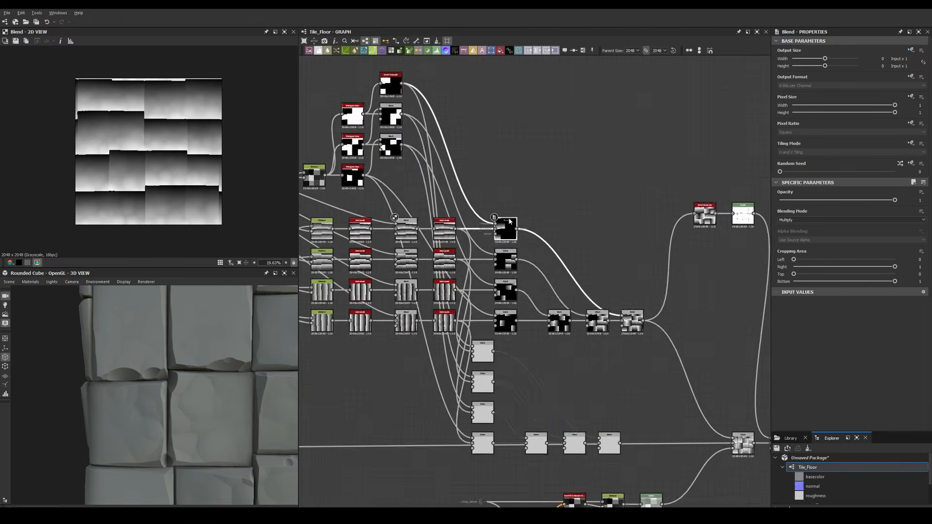
middle_click_drag(436, 242, 454, 177)
left_click_drag(375, 161, 465, 316)
Feed the Invert Grayscale and Levels branch from the last Blend of the pasted chain.
middle_click_drag(631, 271, 431, 220)
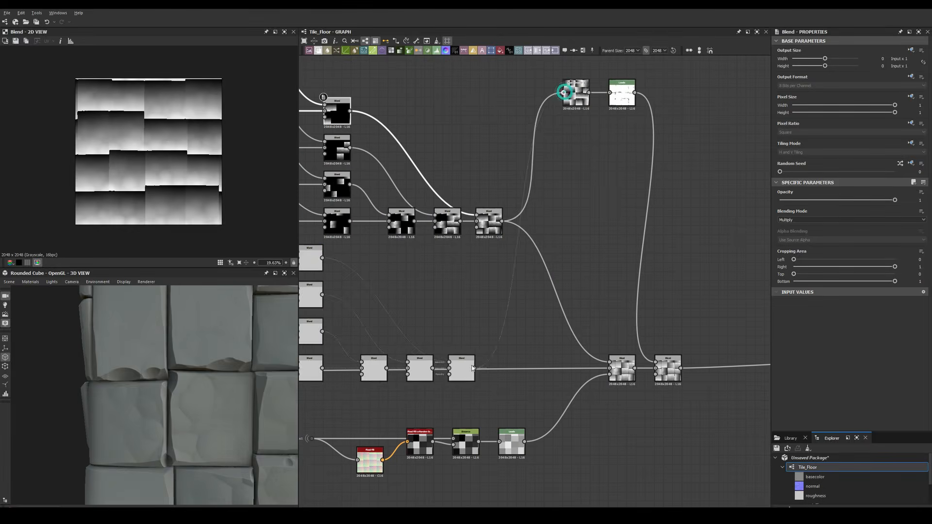
left_click_drag(566, 92, 473, 367)
middle_click_drag(468, 320, 532, 316)
scroll(532, 316, "down", 3)
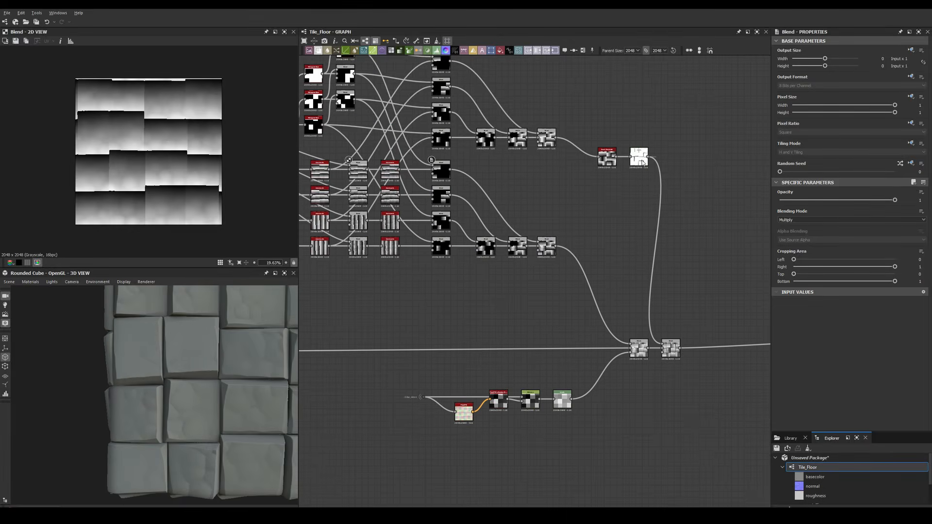
Swap the branches so the noisy chain runs through Invert Grayscale and Levels into the first height Blend and the clean chain into the second.
scroll(564, 236, "up", 3)
left_click_drag(548, 252, 619, 105)
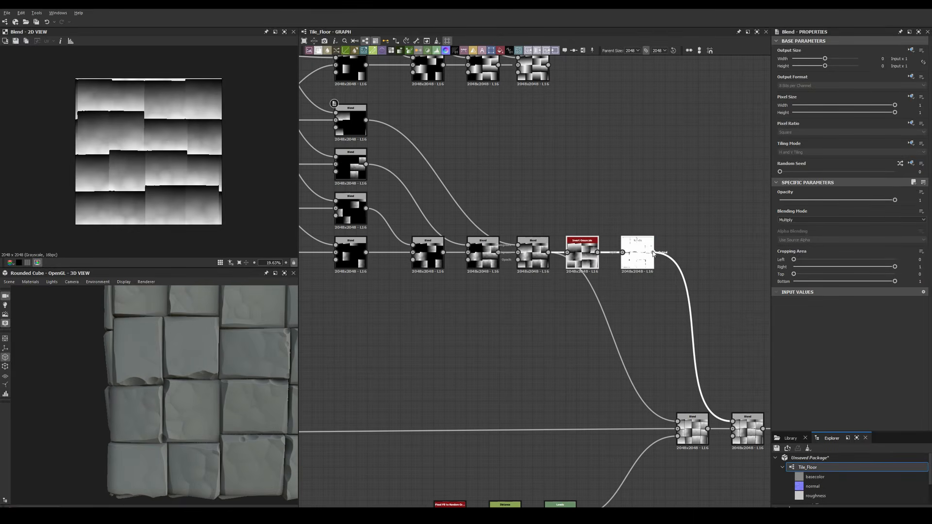
left_click_drag(653, 252, 678, 421)
middle_click_drag(703, 378, 720, 453)
left_click_drag(748, 495, 564, 141)
Set the first height Blend to Min (Darken) and the second to Multiply.
left_click_drag(228, 369, 252, 316)
middle_click_drag(631, 388, 440, 205)
double_click(517, 323)
left_click(788, 220)
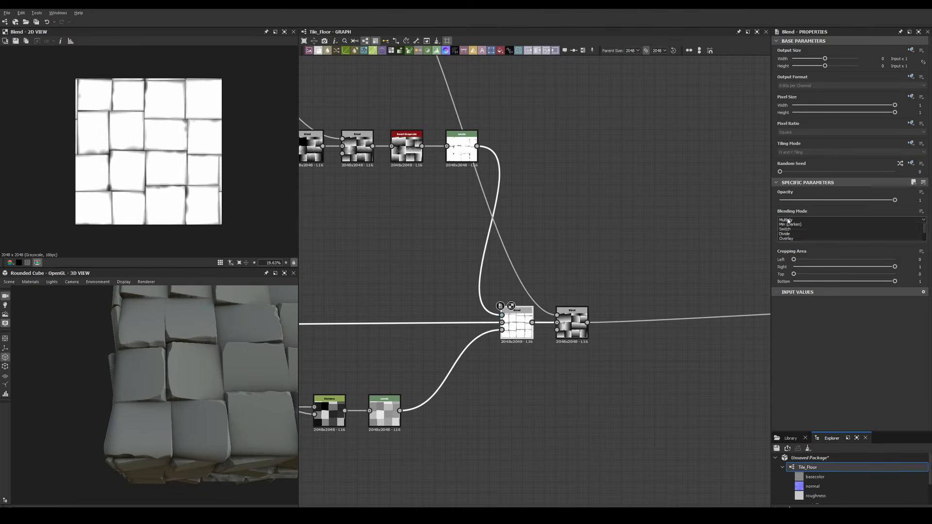
left_click(790, 253)
double_click(572, 322)
left_click(794, 220)
left_click(791, 239)
Examine the chipped tile edges in 3D from near and far with the new blending modes.
left_click_drag(232, 345, 250, 385)
scroll(249, 385, "up", 3)
double_click(516, 323)
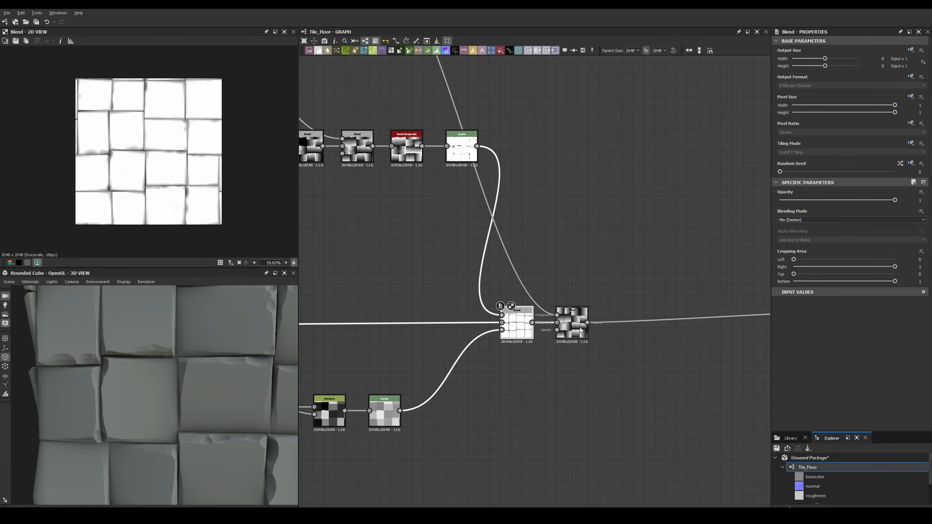
scroll(233, 365, "up", 1)
scroll(239, 366, "down", 4)
scroll(239, 366, "up", 4)
scroll(232, 351, "down", 4)
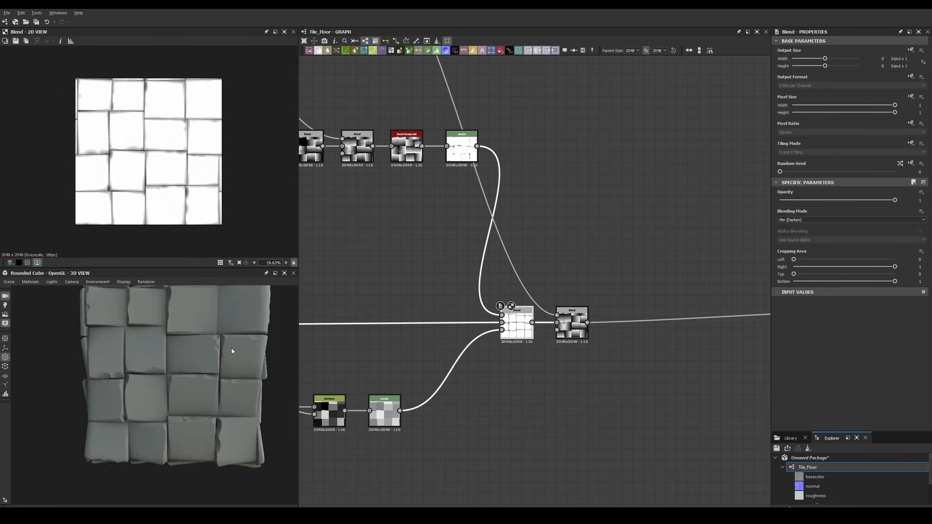
scroll(232, 351, "down", 1)
scroll(232, 351, "up", 5)
scroll(455, 241, "down", 2)
Try an opacity of about 0.2 on the noise Blends in the gradient rows.
middle_click_drag(454, 241, 679, 299)
scroll(467, 146, "up", 4)
double_click(495, 194)
middle_click_drag(368, 190, 539, 202)
double_click(460, 163)
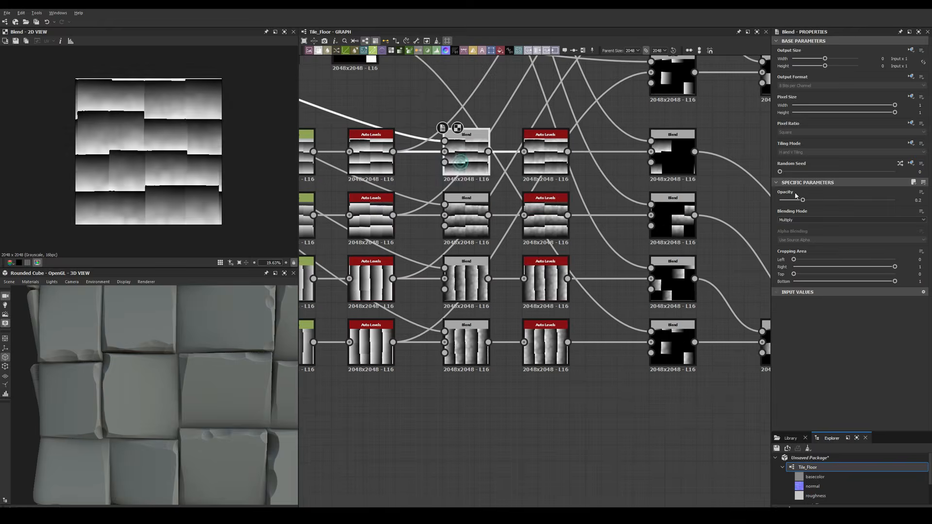
key("ctrl+z")
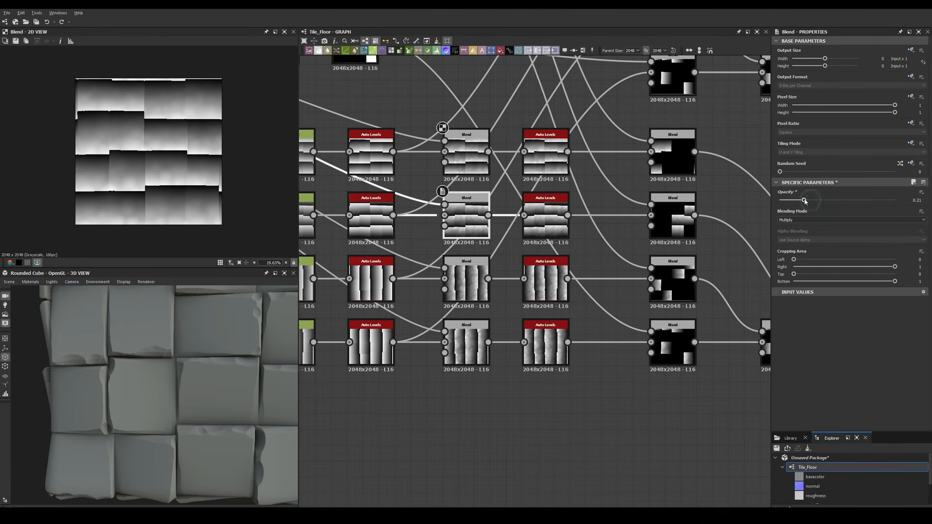
double_click(461, 279)
double_click(461, 342)
Preview the combined noisy gradient chain and its Levels mask.
middle_click_drag(672, 278, 473, 245)
double_click(473, 245)
middle_click_drag(738, 309, 378, 247)
double_click(379, 247)
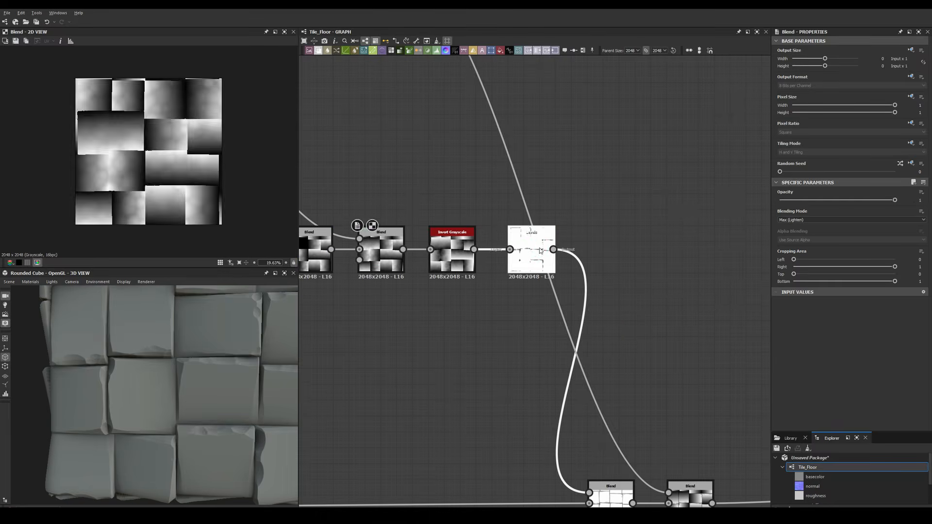
double_click(531, 249)
middle_click_drag(324, 349, 590, 345)
scroll(590, 345, "down", 3)
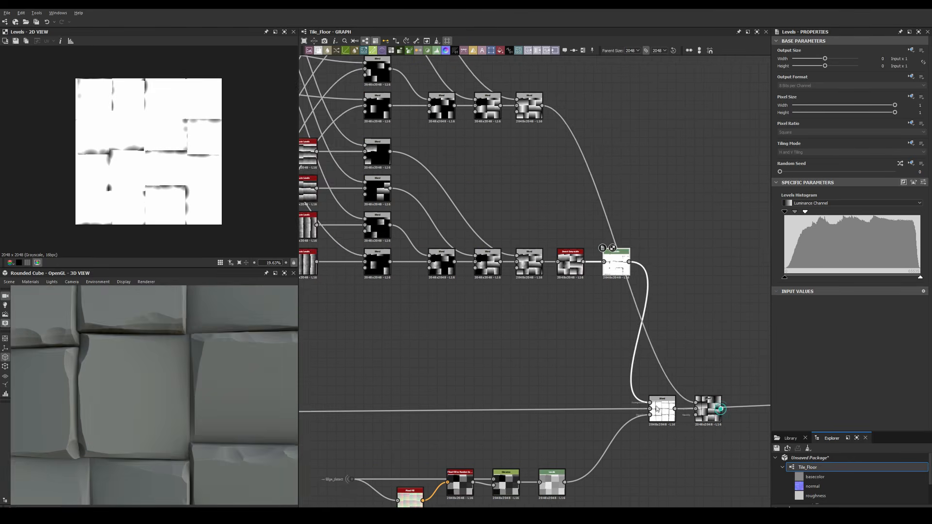
Take the second height Blend out of the main chain and remove the noise contribution from the gradient rows' Blends.
middle_click_drag(715, 420, 646, 416)
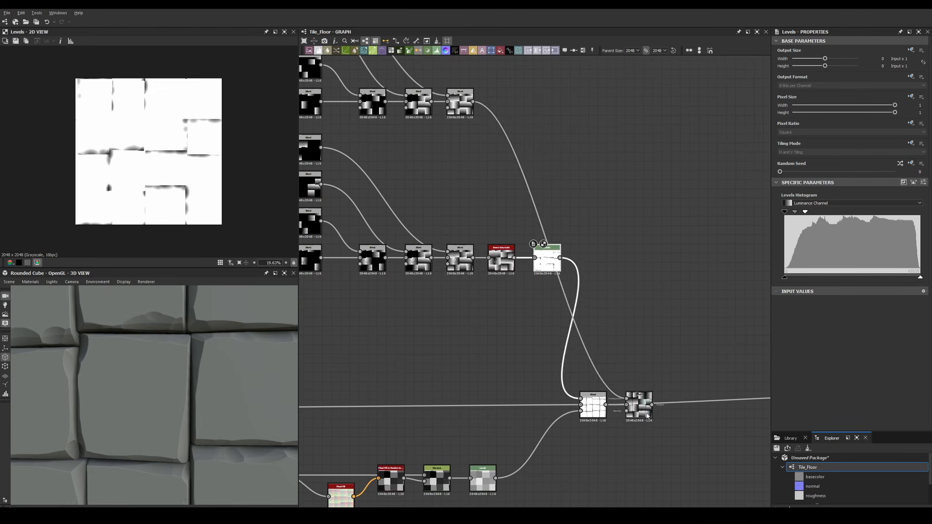
left_click(582, 406)
scroll(498, 354, "down", 10)
scroll(551, 301, "up", 7)
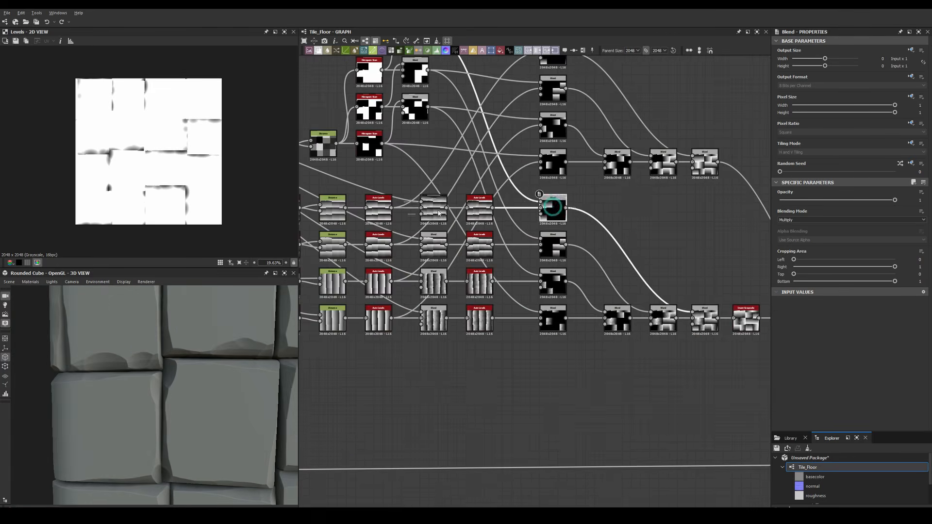
double_click(426, 249)
Preview the combined gradients through Invert Grayscale and Levels, and lower Level In High on the Levels.
middle_click_drag(709, 316, 563, 303)
double_click(558, 304)
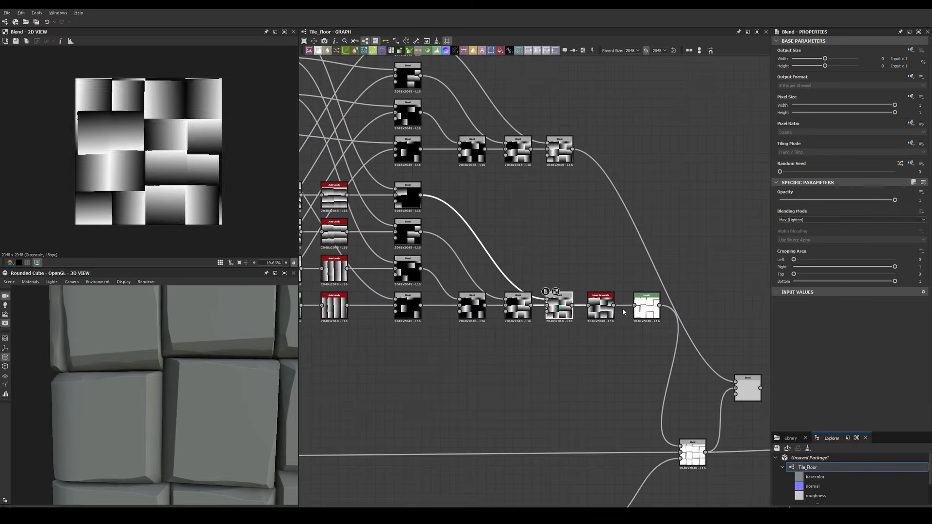
double_click(601, 306)
double_click(646, 306)
middle_click_drag(650, 325, 535, 243)
double_click(576, 371)
left_click_drag(806, 212, 790, 212)
Add an Auto Levels node after the height Blend on the main chain.
middle_click_drag(350, 335, 534, 272)
scroll(369, 216, "up", 3)
key("space")
type("auto")
key("Return")
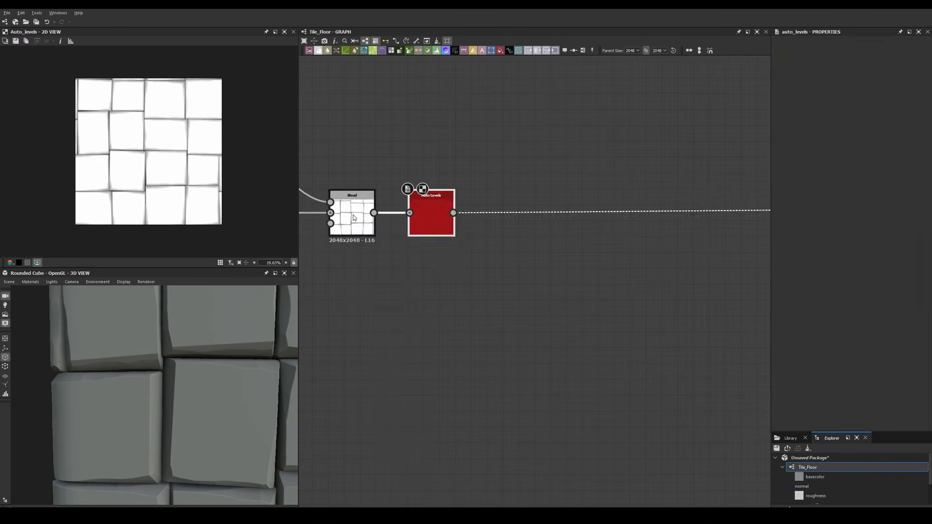
Adjust the opacity of the gradient rows' Multiply Blends and lower Level In High on the Levels after the gradients' Invert Grayscale.
scroll(432, 216, "down", 5)
scroll(347, 291, "up", 4)
double_click(435, 297)
scroll(461, 291, "down", 2)
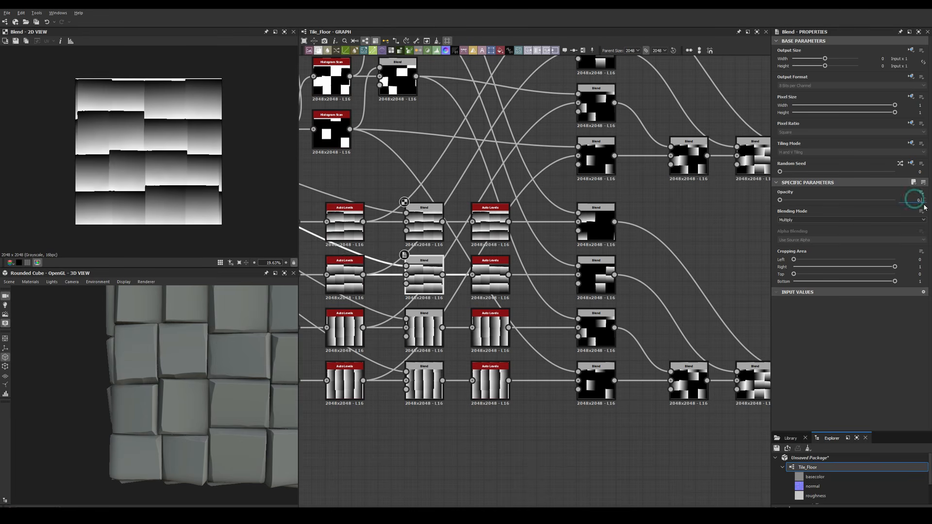
left_click(416, 329)
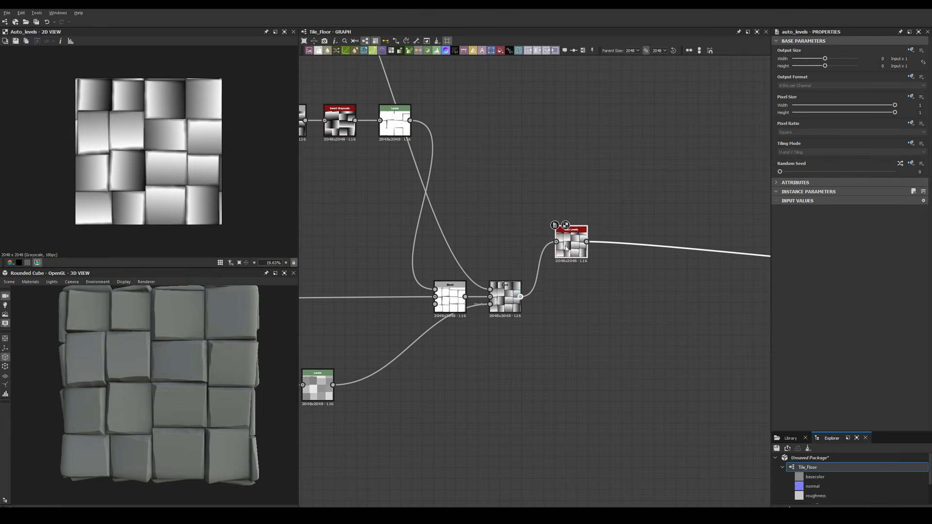
scroll(223, 352, "up", 2)
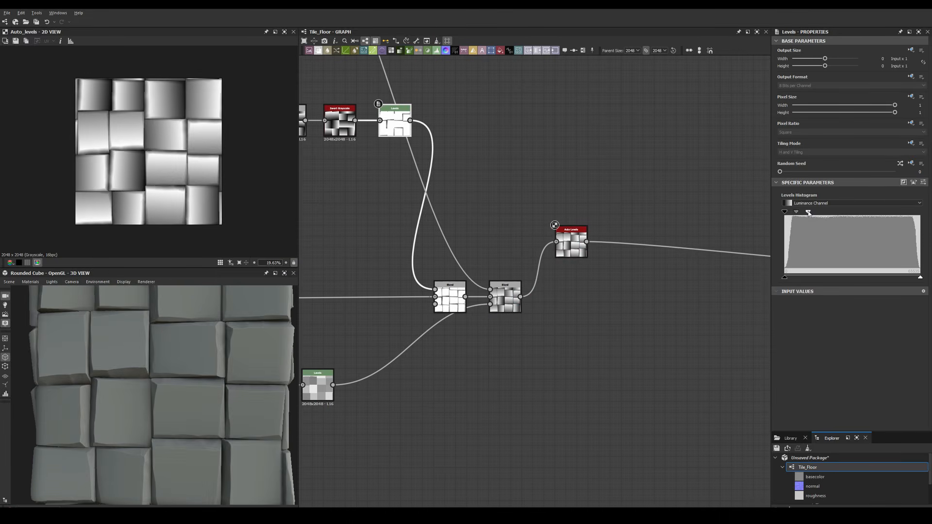
left_click_drag(808, 213, 794, 213)
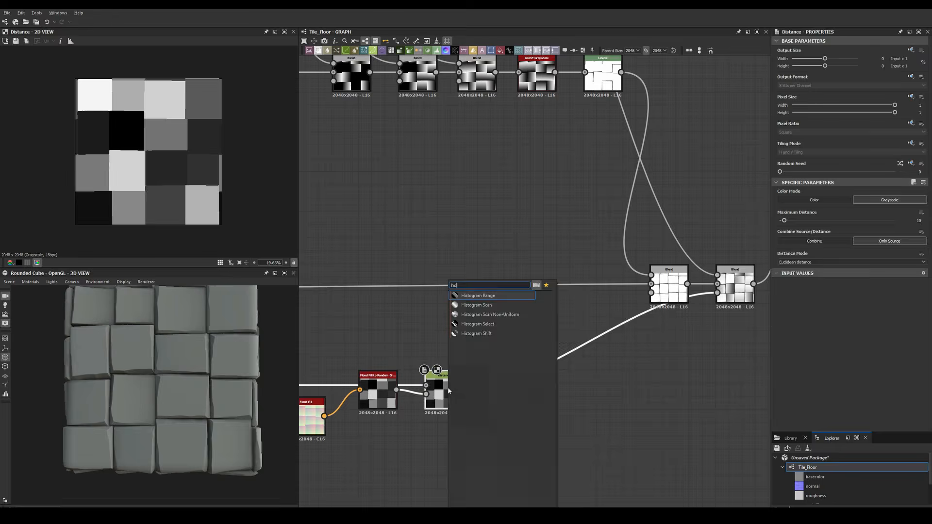
Add a Histogram Scan after the random-grayscale Distance with position 0.37 and contrast 1, and feed it into a new Multiply Blend before the Auto Levels.
left_click(485, 311)
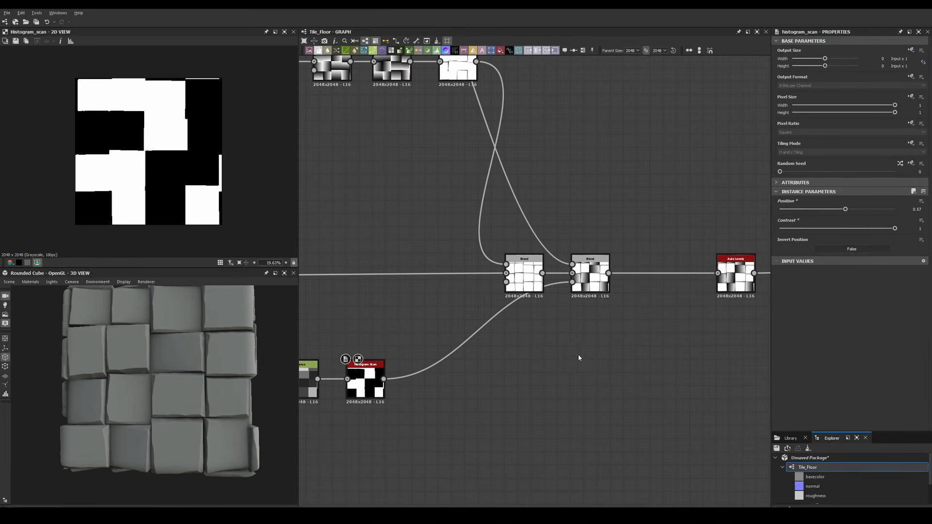
left_click(578, 358)
key("space")
left_click(599, 304)
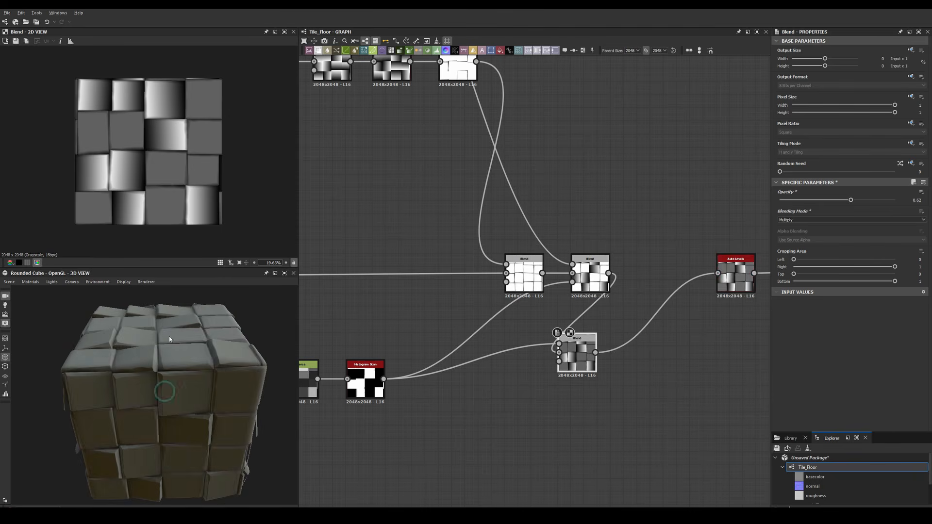
left_click_drag(850, 200, 884, 201)
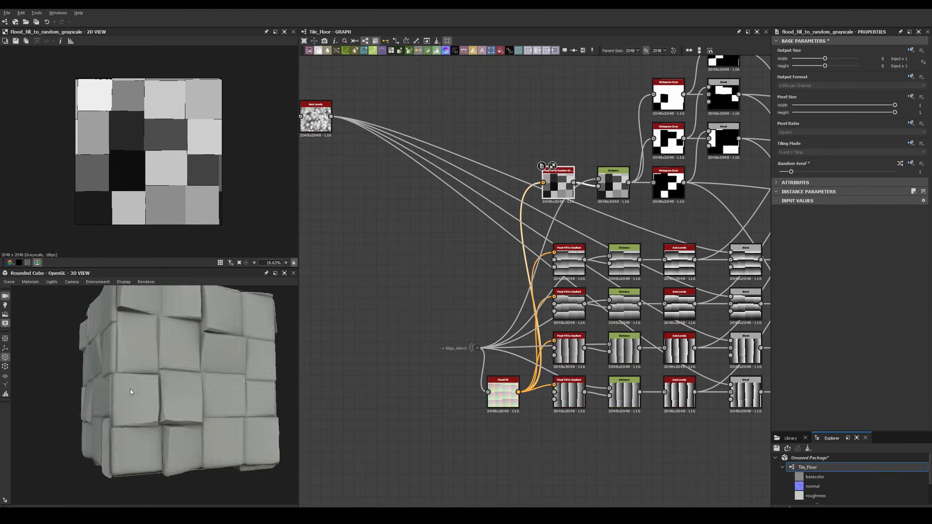
left_click(545, 131)
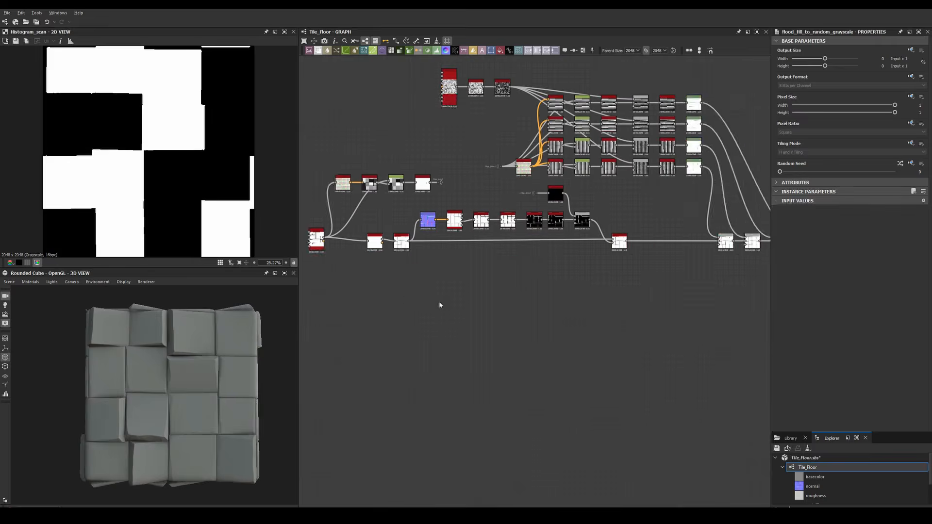
Add a Tile Sampler node in the empty area below the main chain.
key("space")
type("til")
left_click(459, 380)
left_click_drag(431, 339, 455, 356)
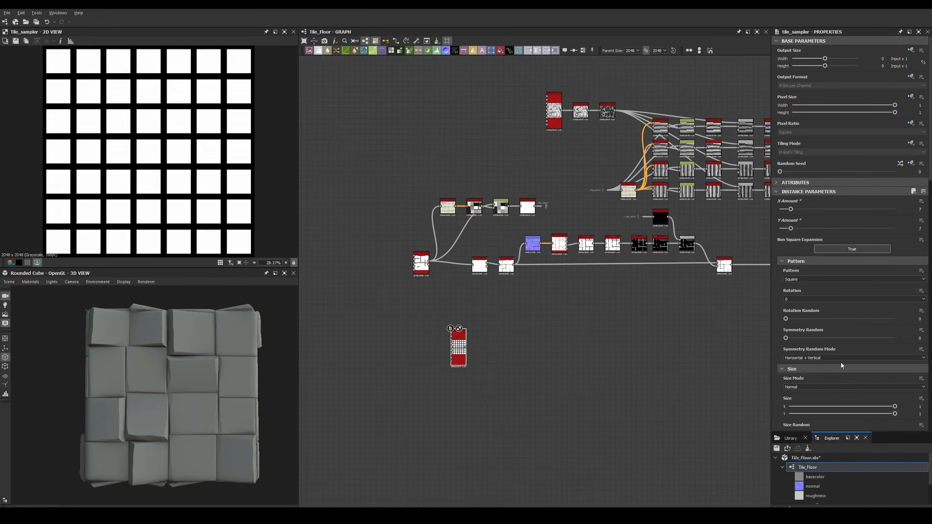
Add a Paraboloid Shape, sharpen it with Levels, and connect it to the Tile Sampler's pattern input.
key("space")
left_click(536, 357)
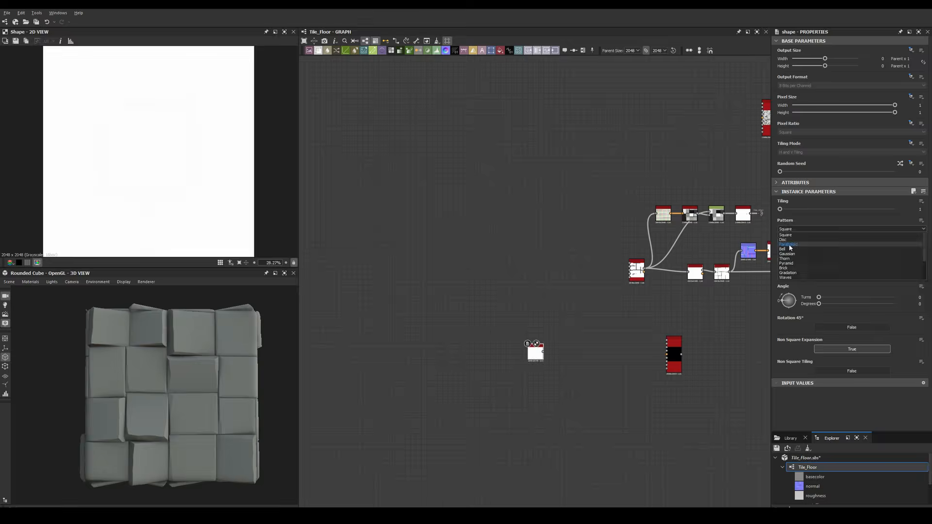
left_click(789, 247)
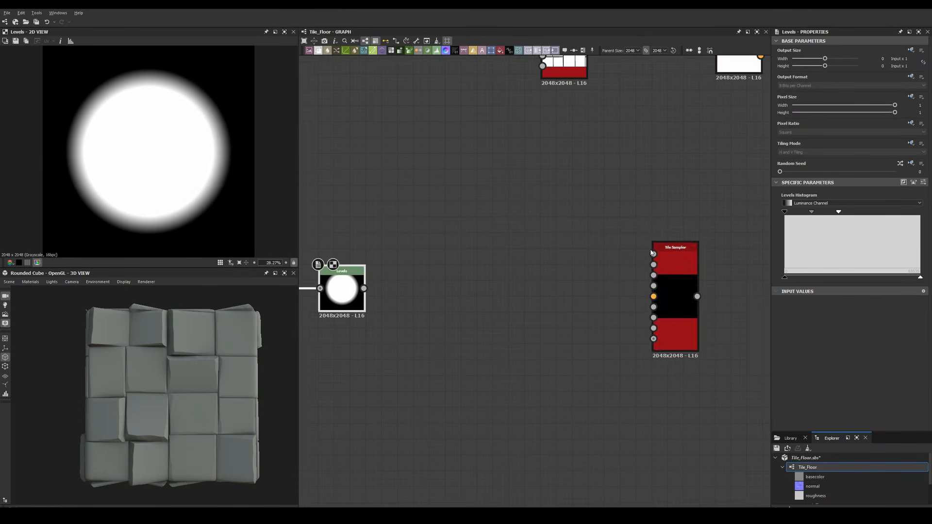
left_click_drag(653, 254, 363, 288)
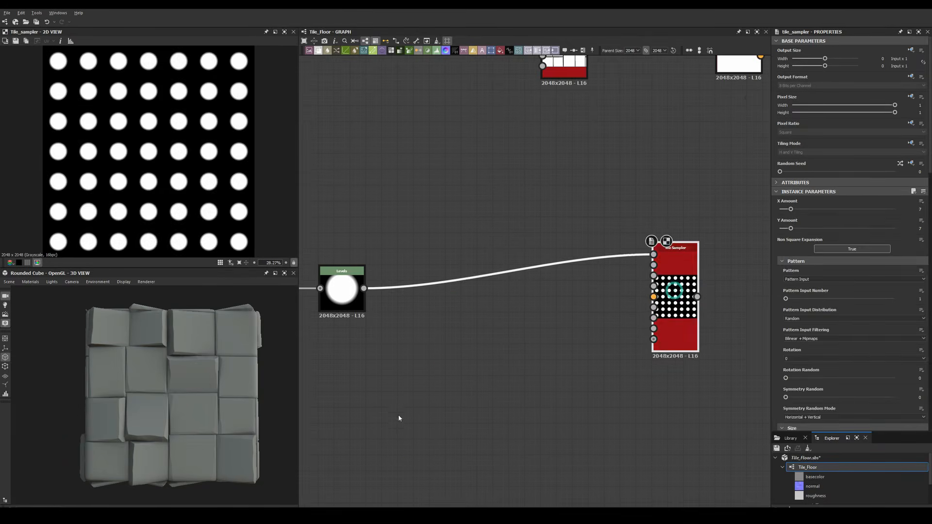
Add a Gaussian Noise with a Histogram Scan and connect the result to the Tile Sampler's mask map input.
key("space")
key("Return")
key("space")
type("histogram scan")
key("Return")
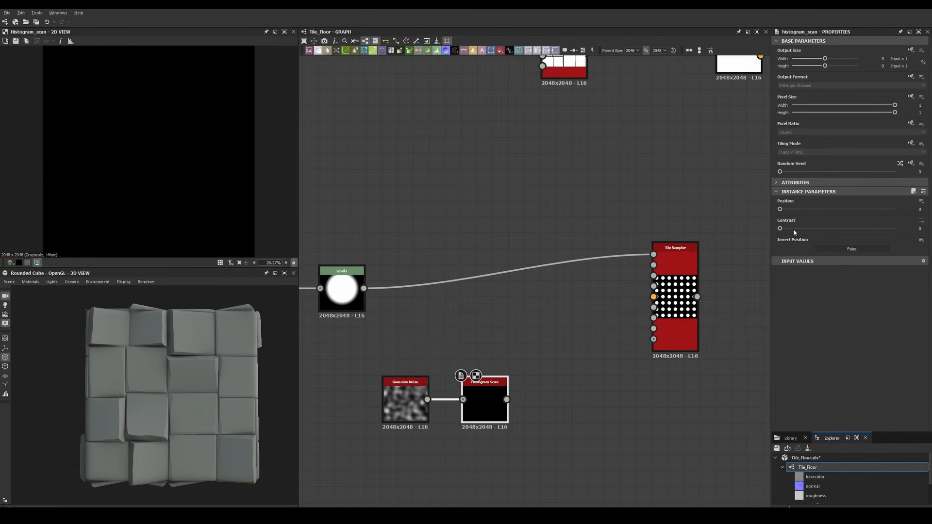
scroll(665, 320, "up", 2)
left_click_drag(437, 434, 648, 317)
Set the Tile Sampler's X and Y Amount to 14, Scale to 0.76 and Scale Random to 0.44, and raise Position Random.
left_click(679, 233)
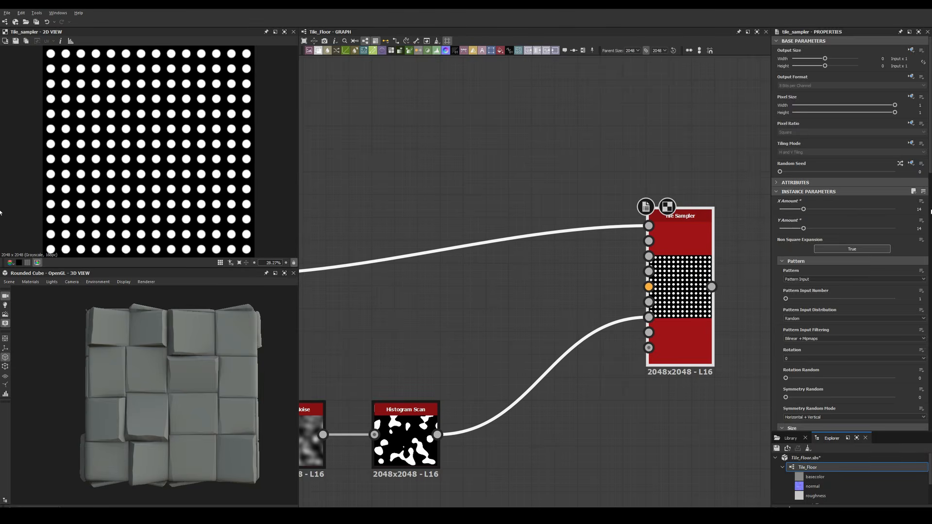
scroll(849, 242, "down", 10)
left_click_drag(785, 297, 798, 298)
left_click_drag(785, 385, 805, 385)
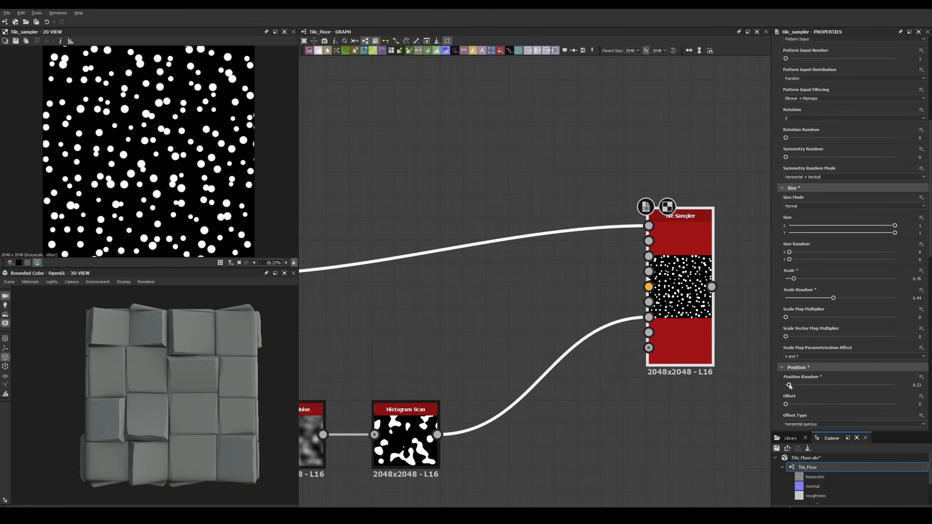
Set the Tile Sampler's Mask Map Threshold to 0.26 and Color Random to 0.48.
scroll(787, 340, "down", 8)
left_click_drag(785, 149, 813, 148)
scroll(471, 223, "down", 3)
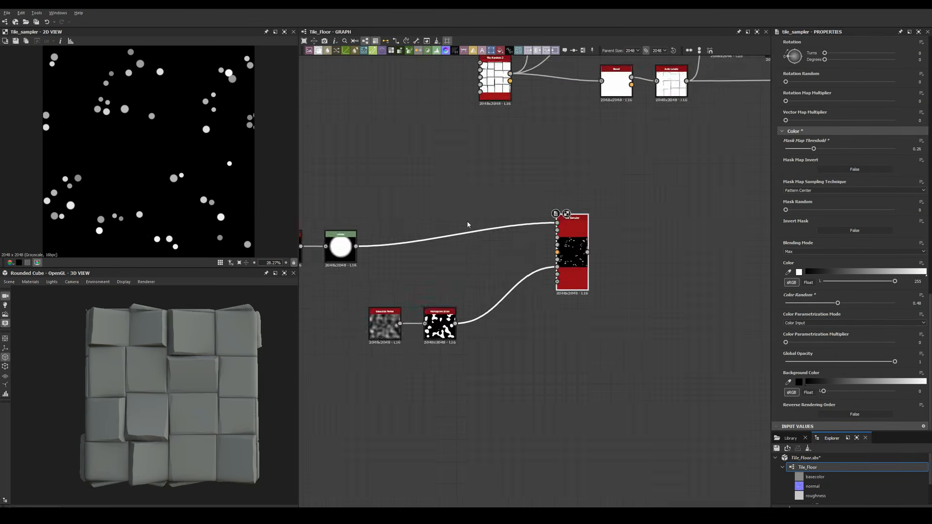
Arrange the Shape, Gaussian Noise and Tile Sampler nodes compactly and move them beneath the end of the main chain.
scroll(423, 283, "down", 2)
scroll(559, 275, "up", 1)
scroll(363, 359, "down", 3)
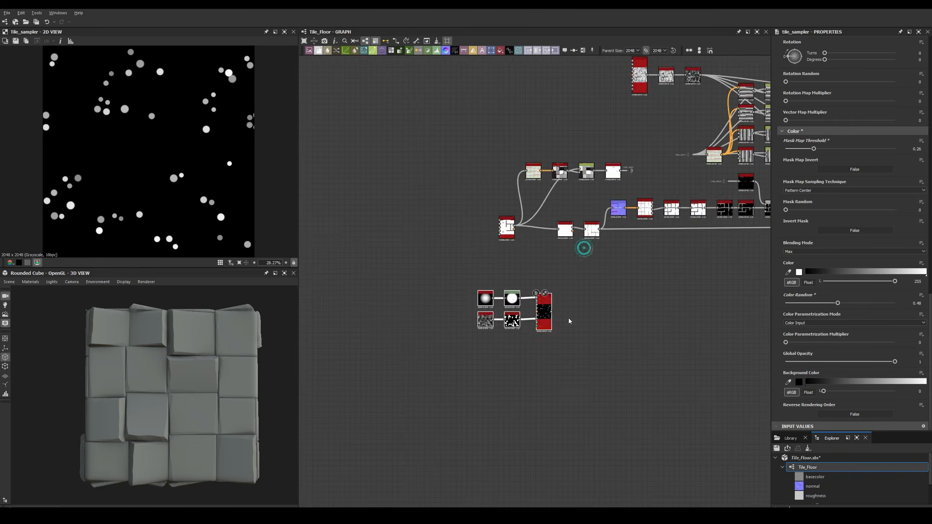
scroll(566, 197, "up", 3)
left_click(566, 197)
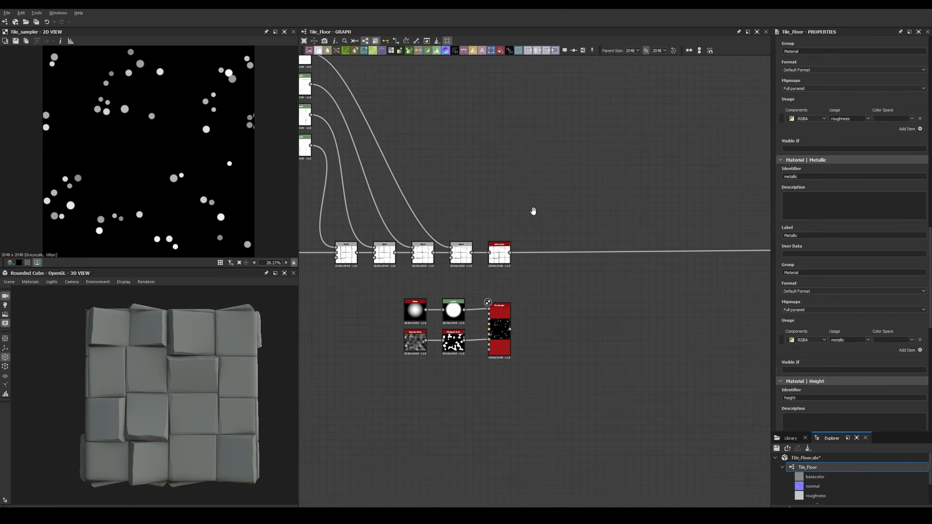
key("space")
type("tile")
key("Escape")
Duplicate the Edge_detect Flood Fill and Distance nodes below the Tile Sampler, using Flood Fill to Random Grayscale in place of the gradient node.
middle_click_drag(542, 216, 499, 169)
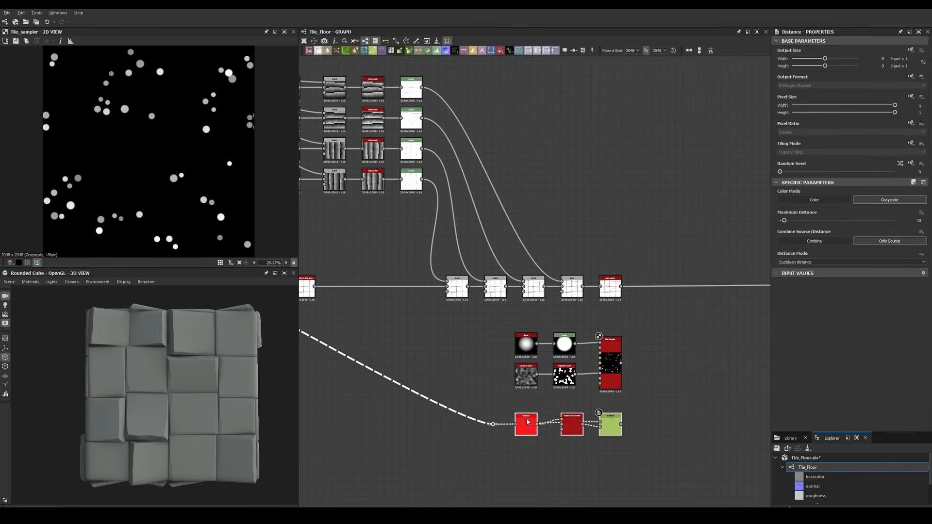
scroll(567, 425, "up", 3)
right_click(567, 425)
left_click(593, 392)
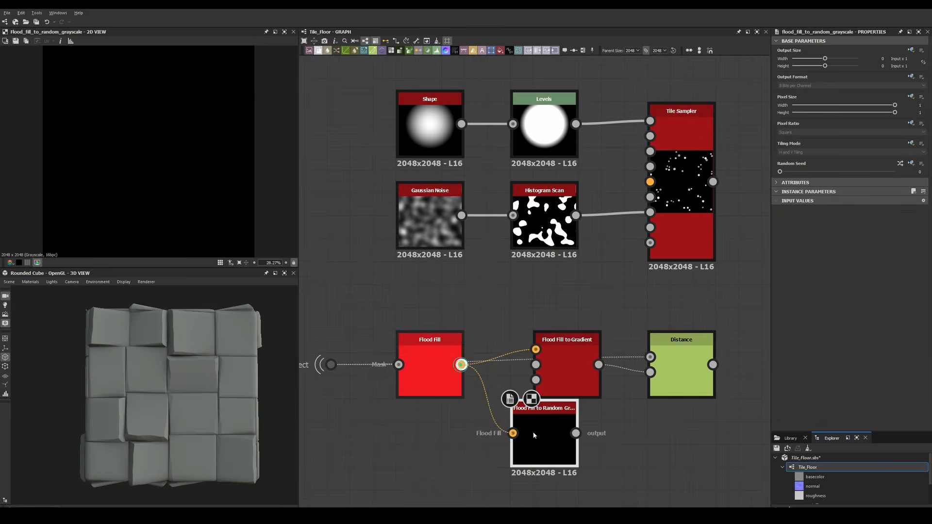
left_click_drag(680, 379, 655, 378)
scroll(548, 369, "down", 3)
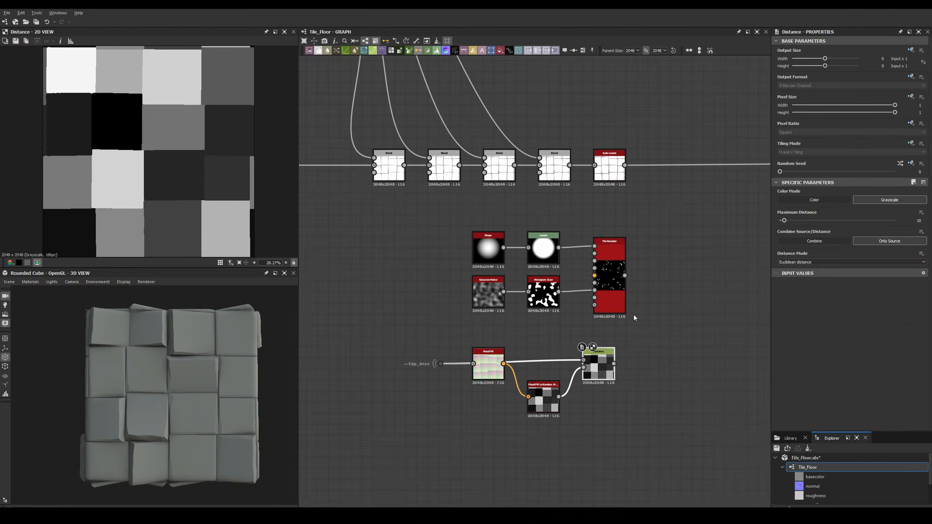
Add a Vector Warp Grayscale node after the Tile Sampler.
key("space")
type("vector warp")
key("Return")
scroll(629, 273, "up", 2)
left_click_drag(749, 403, 646, 401)
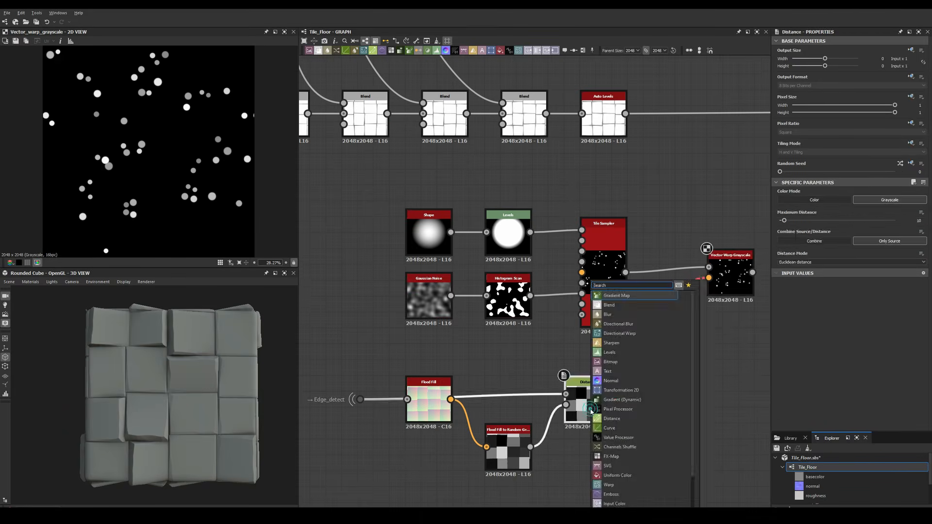
Convert the Distance output with a Gradient Map to drive the Vector Warp Grayscale, and set its Vector Format to OpenGL.
left_click(607, 340)
middle_click_drag(728, 413, 592, 407)
left_click(592, 262)
left_click(849, 229)
left_click(795, 237)
middle_click_drag(659, 233, 596, 253)
scroll(596, 254, "down", 3)
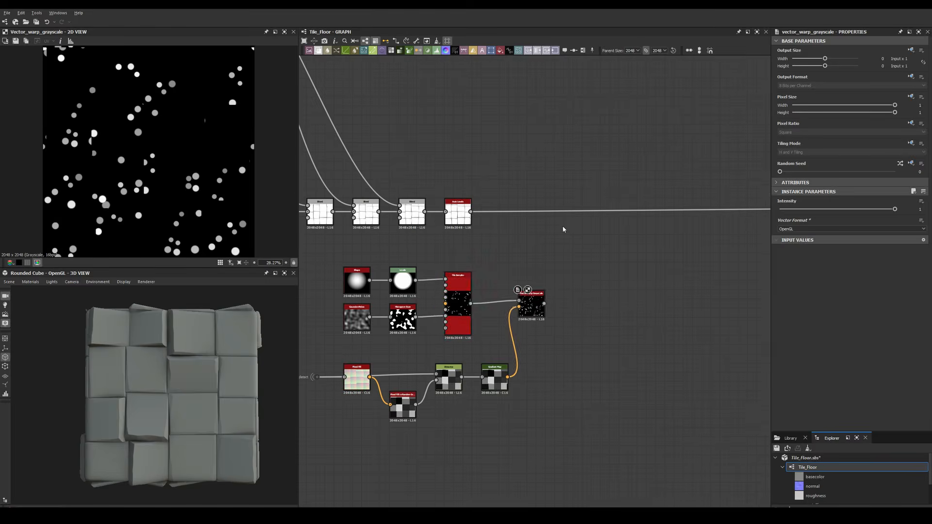
Insert a Warp between the Tile Sampler and the Vector Warp Grayscale, driven by a new Gaussian Noise at low intensity.
double_click(463, 316)
key("space")
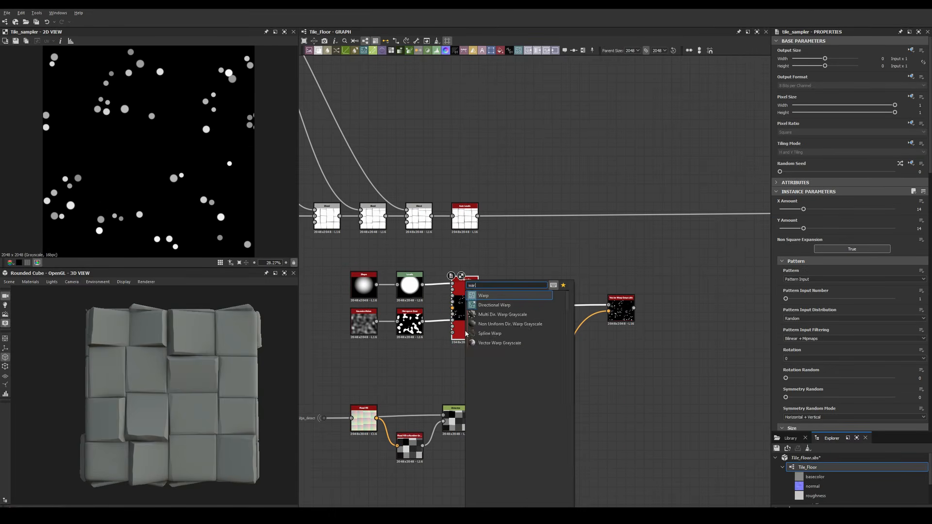
type("warp")
key("Return")
double_click(528, 308)
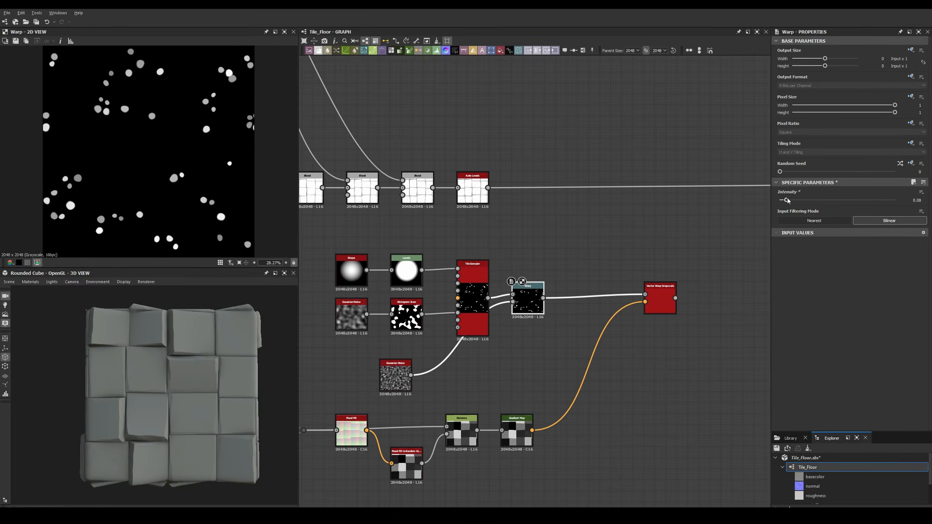
left_click_drag(468, 365, 480, 365)
left_click_drag(653, 304, 586, 304)
Insert a Blend after the main chain's Auto Levels and feed it the warped spots through an Invert Grayscale node.
middle_click_drag(628, 260, 553, 293)
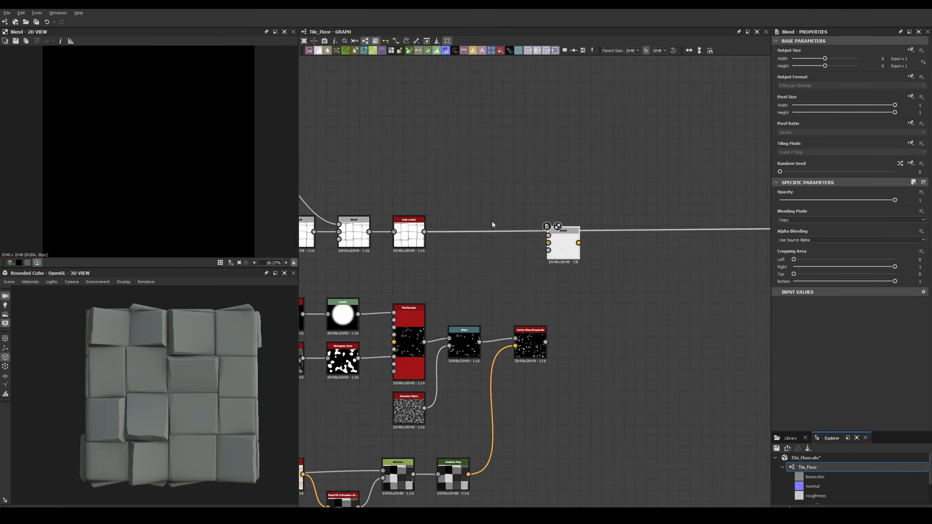
left_click_drag(570, 252, 625, 243)
key("space")
type("invert")
key("Return")
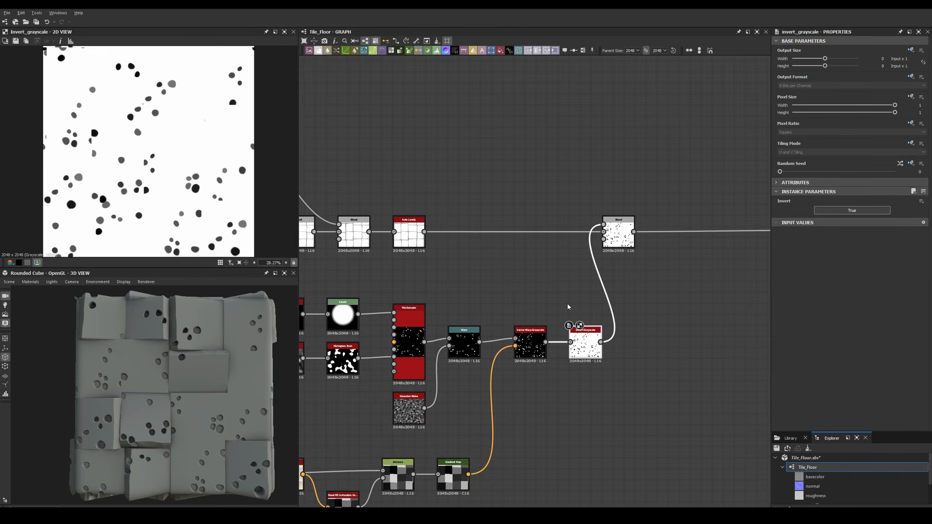
Soften the inverted spots with a Levels node by raising Level Out Low, and change the Blend's blending mode to combine them with the tiles.
key("space")
type("levels")
key("Return")
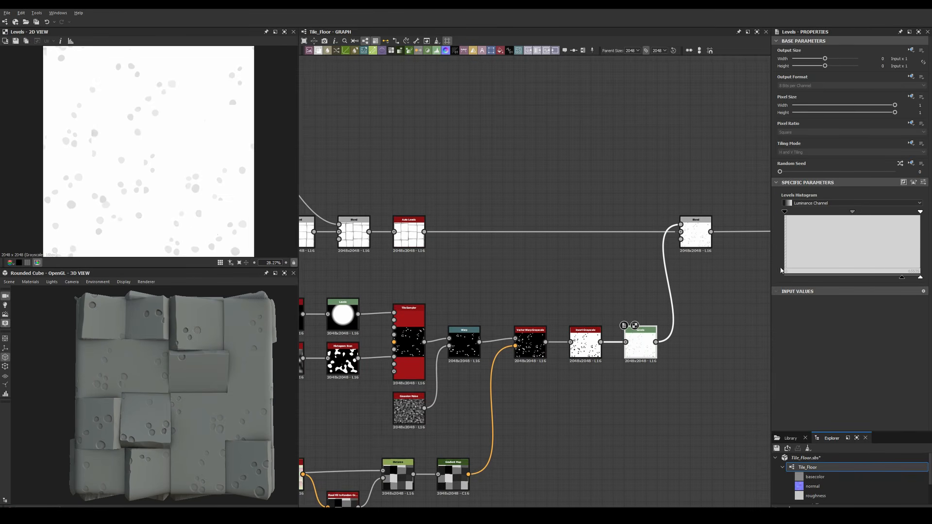
left_click(786, 240)
Set the Tile Sampler's Scale to 0.47 for smaller spots.
left_click(409, 339)
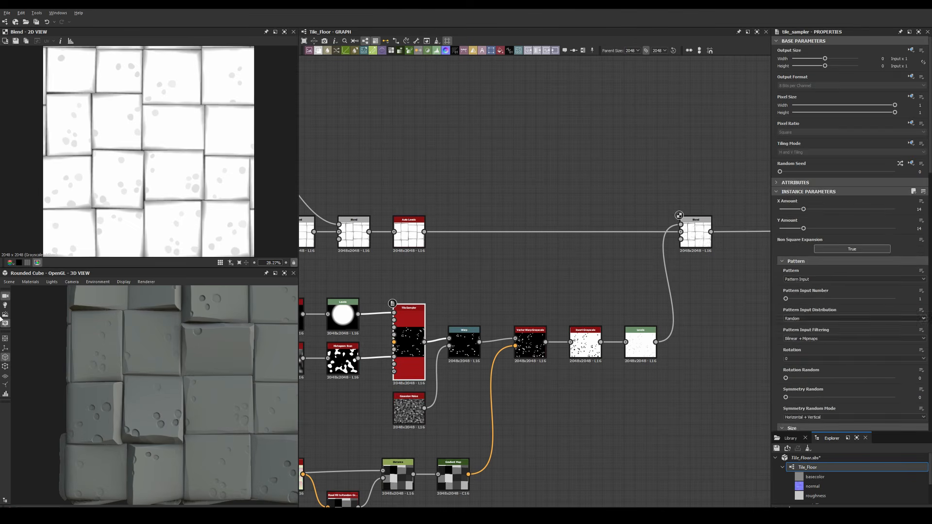
scroll(793, 388, "down", 5)
left_click_drag(791, 388, 791, 388)
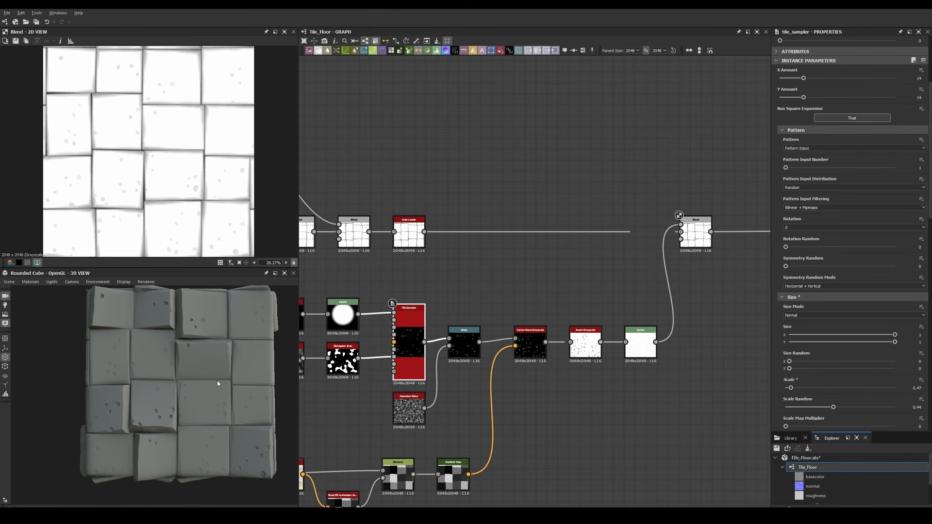
scroll(176, 374, "up", 5)
Set the Tile Sampler's Color Random to 0.18 and raise Level Out Low further on the spots' Levels.
left_click(640, 343)
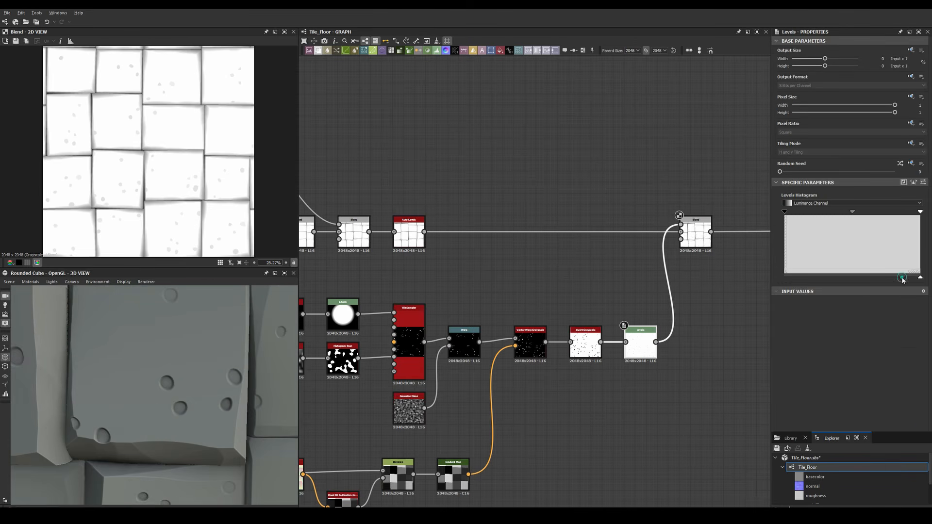
double_click(409, 345)
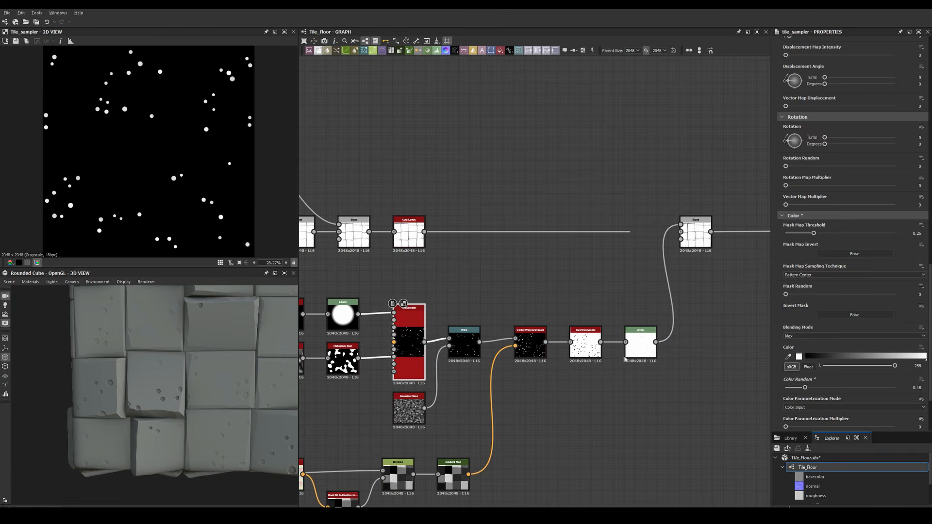
double_click(640, 344)
left_click_drag(160, 384, 176, 391)
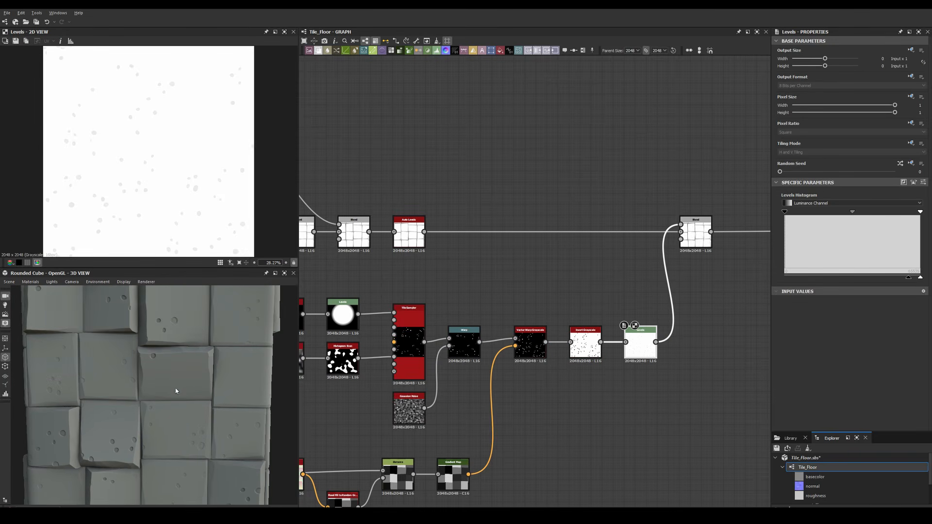
scroll(184, 355, "down", 5)
scroll(588, 242, "down", 6)
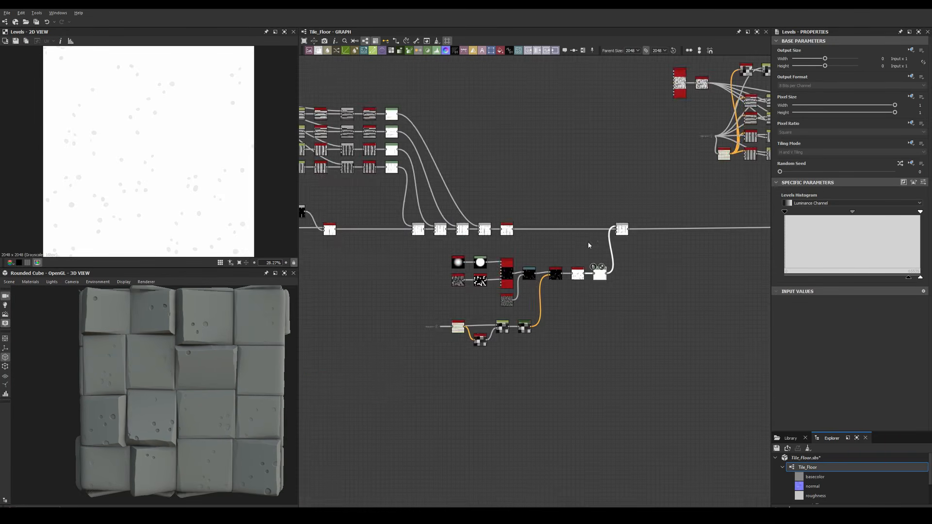
scroll(643, 156, "up", 5)
scroll(194, 383, "up", 5)
scroll(452, 332, "up", 2)
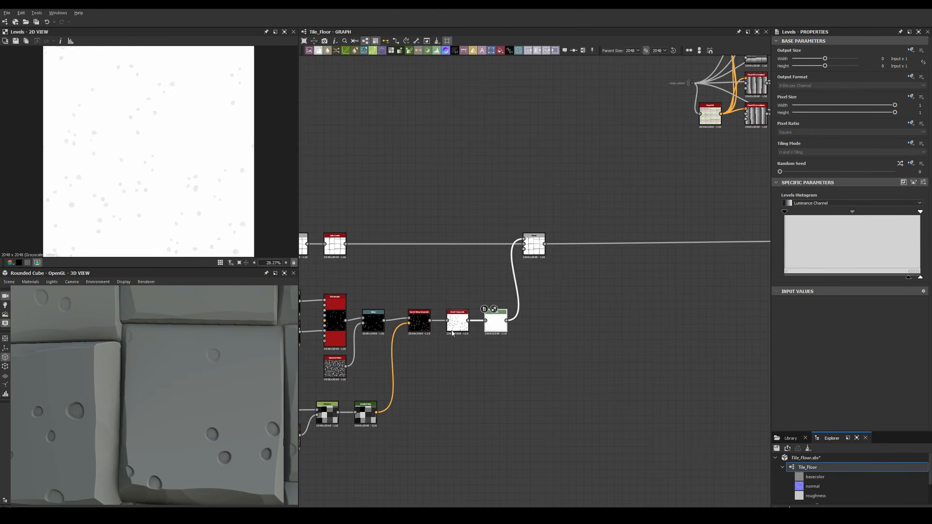
Add a second Warp after the spots' first Warp and place a Crystal 1 noise below the Gaussian Noise.
middle_click_drag(515, 328, 573, 350)
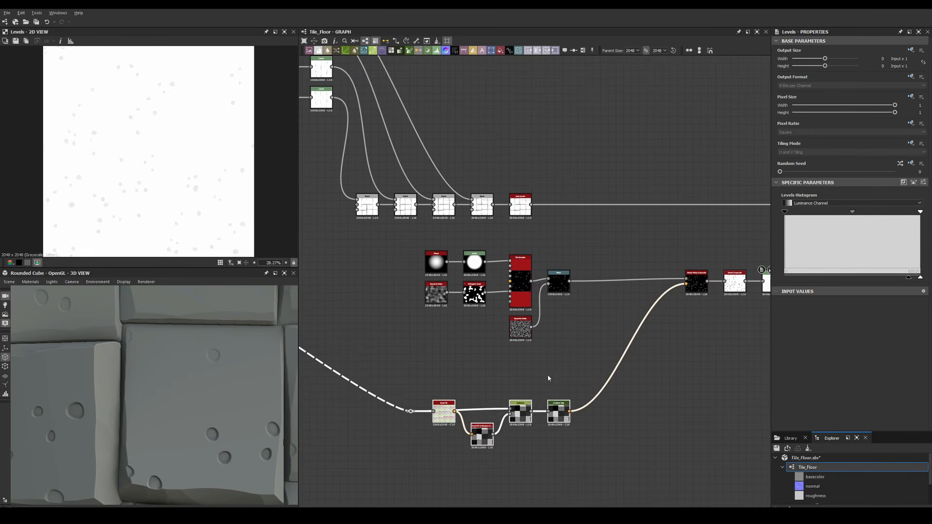
scroll(553, 294, "up", 3)
left_click(548, 293)
left_click(489, 403)
key("space")
type("cry")
key("Return")
Feed the Crystal 1 noise into the second Warp's gradient input through a Blur HQ Grayscale with Quality 1 and reduced Intensity.
key("space")
type("bl")
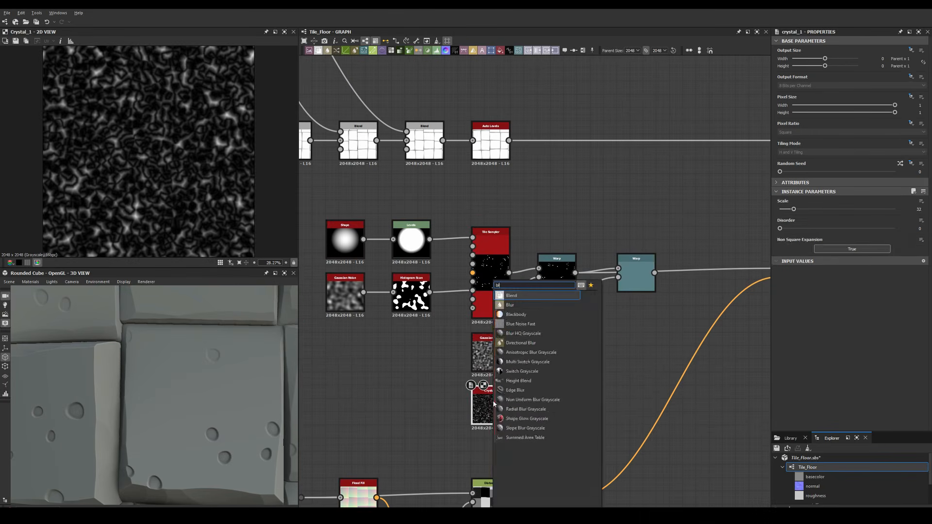
left_click(517, 335)
left_click_drag(828, 229, 895, 228)
left_click_drag(852, 209, 787, 211)
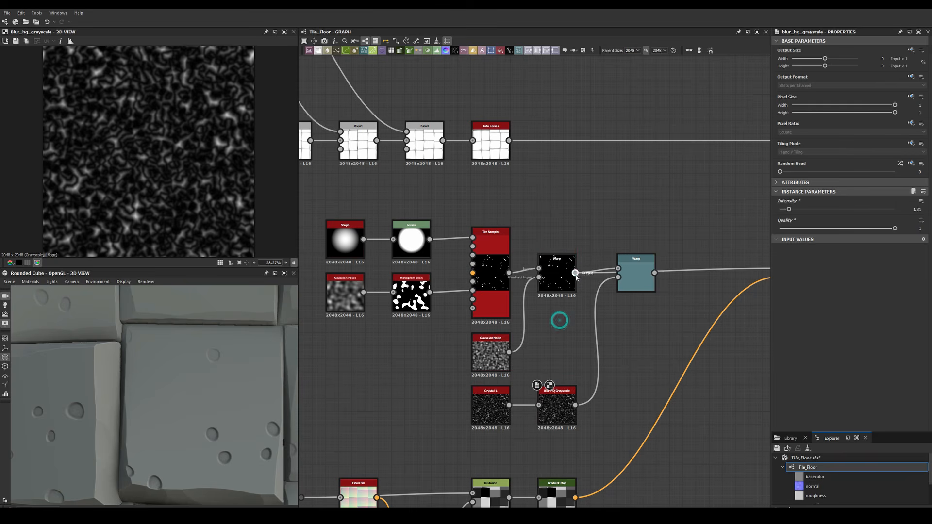
Set the Blur HQ Grayscale's Intensity to 0 and the second Warp's Intensity to 0.03 for subtly irregular pits.
scroll(115, 410, "down", 3)
middle_click_drag(114, 410, 106, 393)
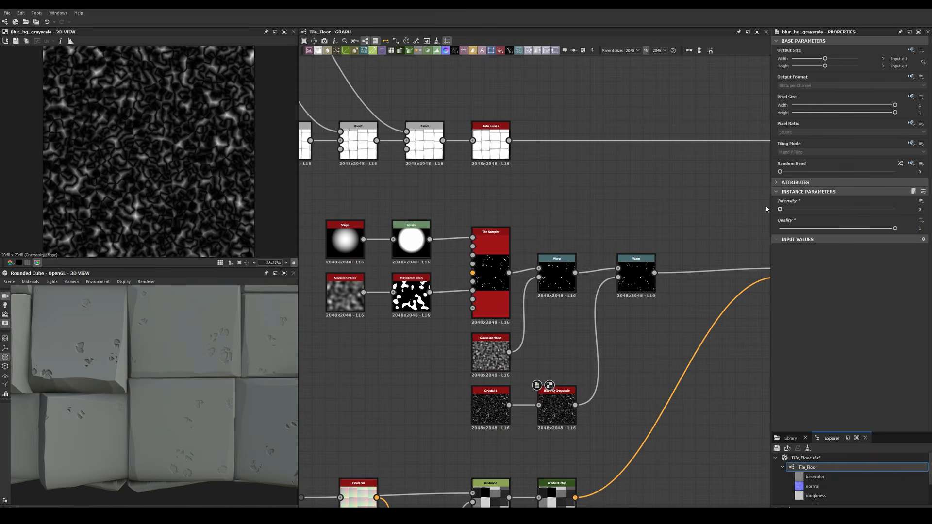
left_click_drag(786, 202, 787, 201)
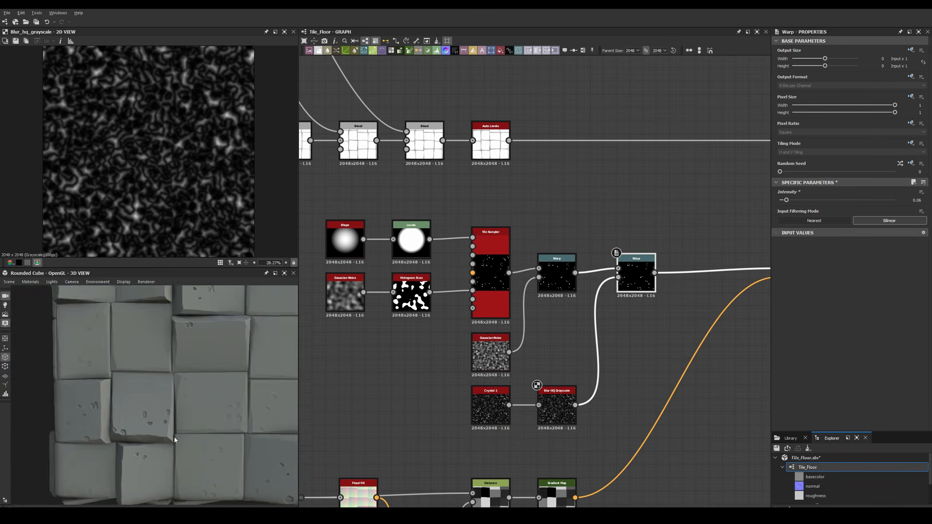
scroll(183, 402, "down", 3)
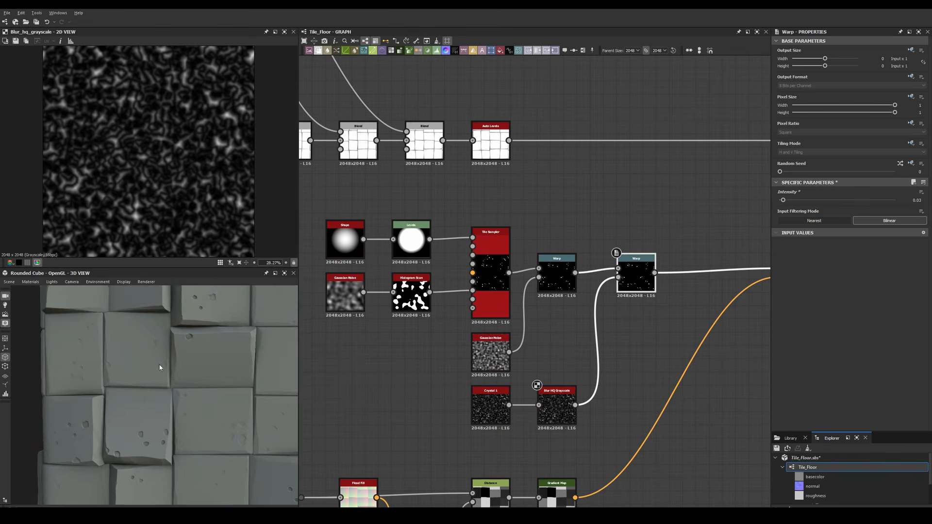
scroll(513, 389, "down", 5)
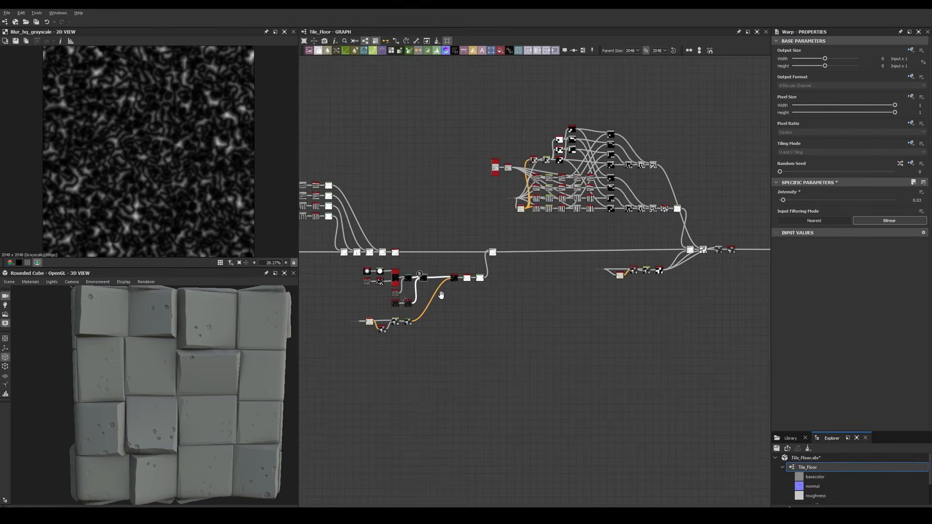
Inspect the pitted tiles in the 3D preview from different distances and review the end of the node chain.
scroll(223, 334, "up", 4)
middle_click_drag(727, 245, 343, 277)
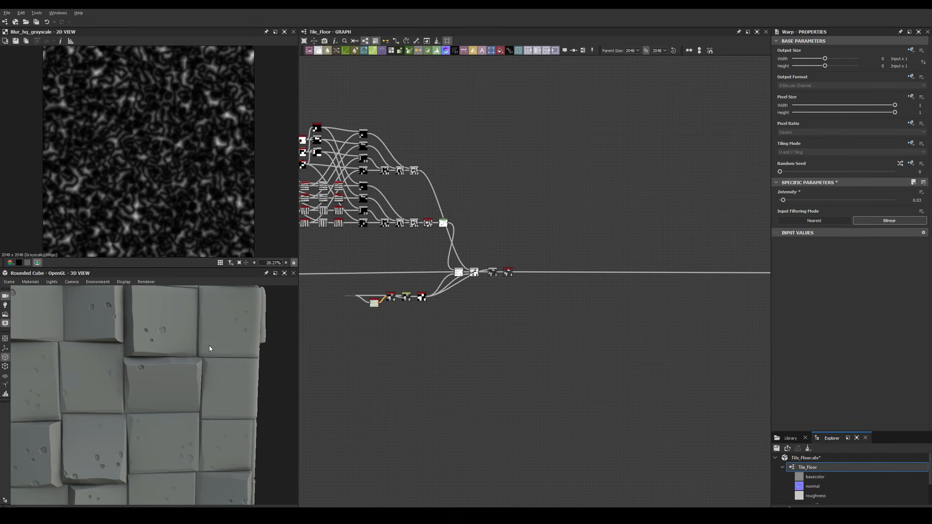
scroll(182, 348, "down", 3)
left_click_drag(182, 348, 154, 341)
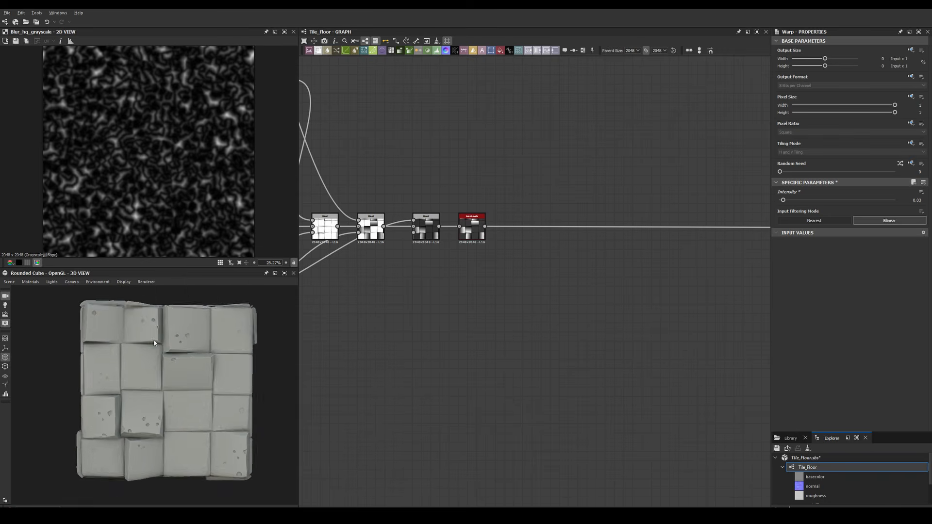
scroll(190, 334, "up", 3)
scroll(191, 333, "down", 3)
middle_click_drag(450, 304, 441, 336)
left_click(536, 222)
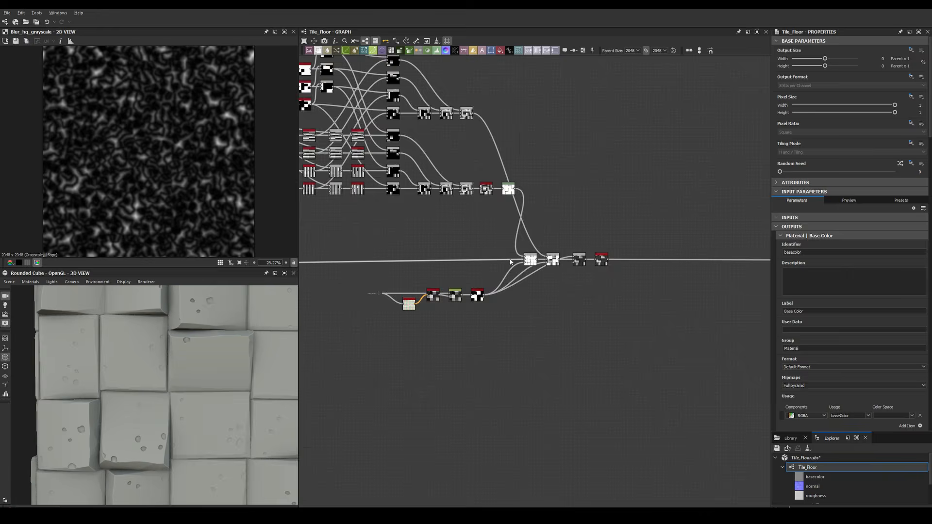
middle_click_drag(355, 186, 511, 302)
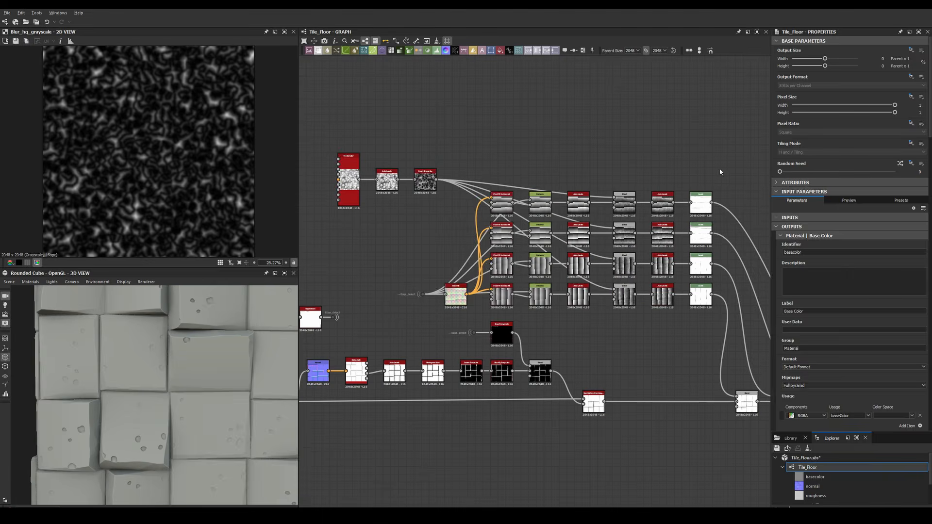
Duplicate the top gradient row and combine its Levels output into the main chain through an extra Min (Darken) Blend before Auto Levels.
left_click(510, 302)
left_click_drag(510, 290, 576, 178)
middle_click_drag(646, 243, 496, 223)
middle_click_drag(686, 238, 542, 210)
left_click_drag(607, 355, 676, 355)
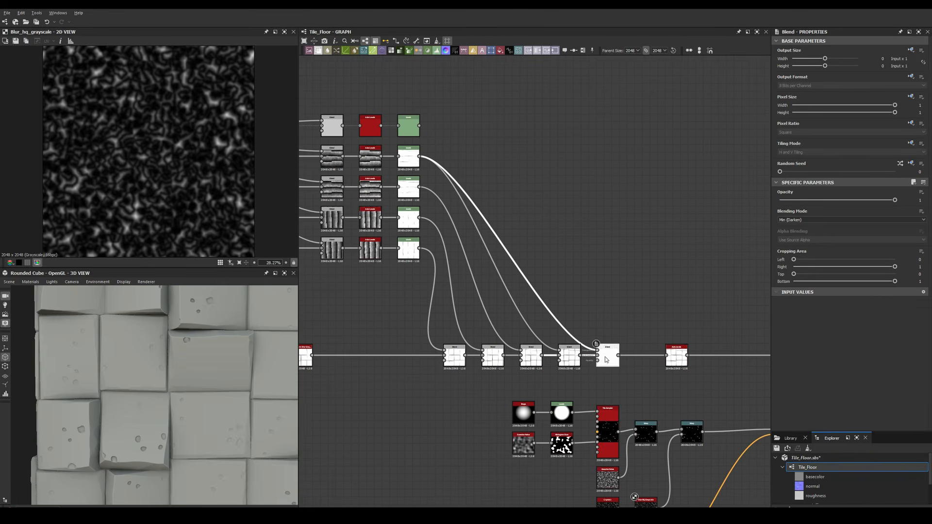
left_click_drag(419, 126, 596, 350)
Narrow the input range of the new row's Levels by raising Level In Low.
double_click(605, 344)
scroll(412, 125, "up", 3)
double_click(407, 125)
left_click_drag(805, 211, 838, 211)
Set Angle Variation to 0.69 on the new row's Flood Fill to Gradient.
middle_click_drag(369, 146, 705, 218)
left_click(396, 204)
left_click_drag(779, 241, 858, 241)
middle_click_drag(703, 301, 466, 155)
scroll(465, 155, "down", 5)
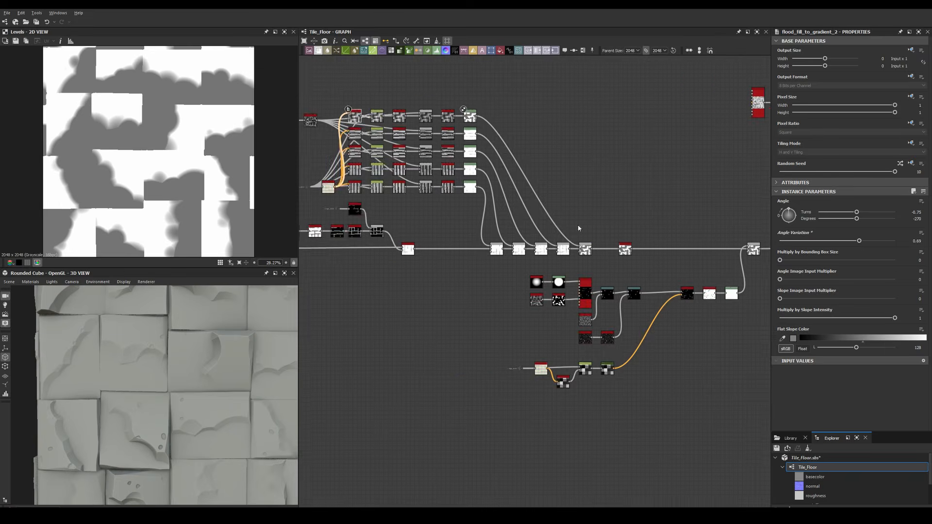
scroll(686, 273, "up", 3)
scroll(547, 273, "down", 3)
Make room above the spot nodes and copy the Flood Fill, Random Grayscale and Distance mask there for the new Blend's opacity.
left_click_drag(690, 277, 448, 419)
scroll(514, 323, "up", 4)
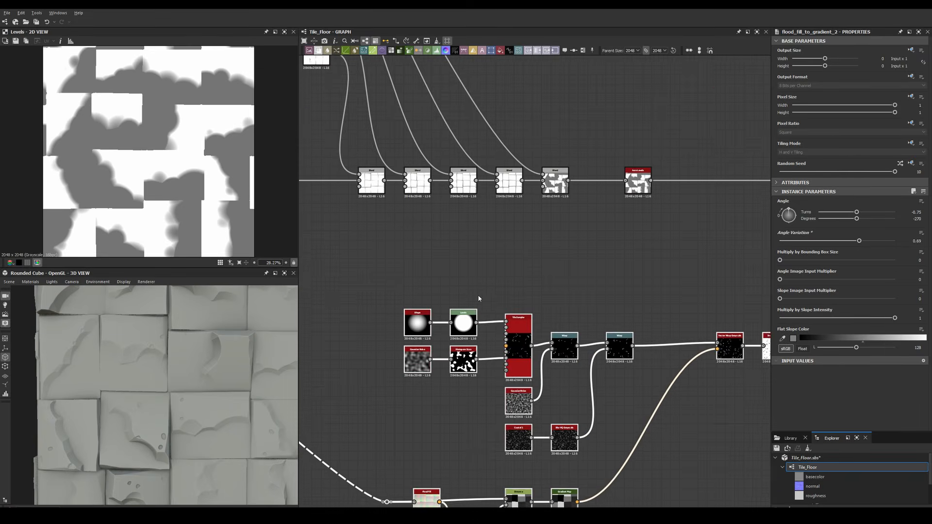
scroll(442, 259, "down", 1)
scroll(495, 450, "up", 3)
middle_click_drag(495, 451, 513, 333)
left_click_drag(558, 320, 330, 422)
key("ctrl+c")
key("ctrl+v")
middle_click_drag(366, 78, 409, 286)
left_click_drag(464, 378, 429, 188)
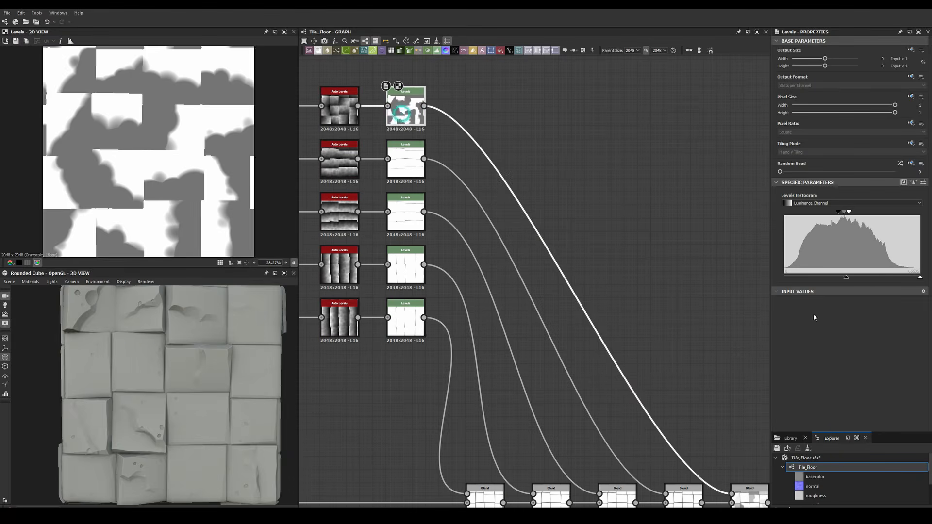
Soften the new row by raising Level Out Low on its Levels and setting its Multiply Blend's Opacity to 0.21.
left_click_drag(846, 277, 905, 279)
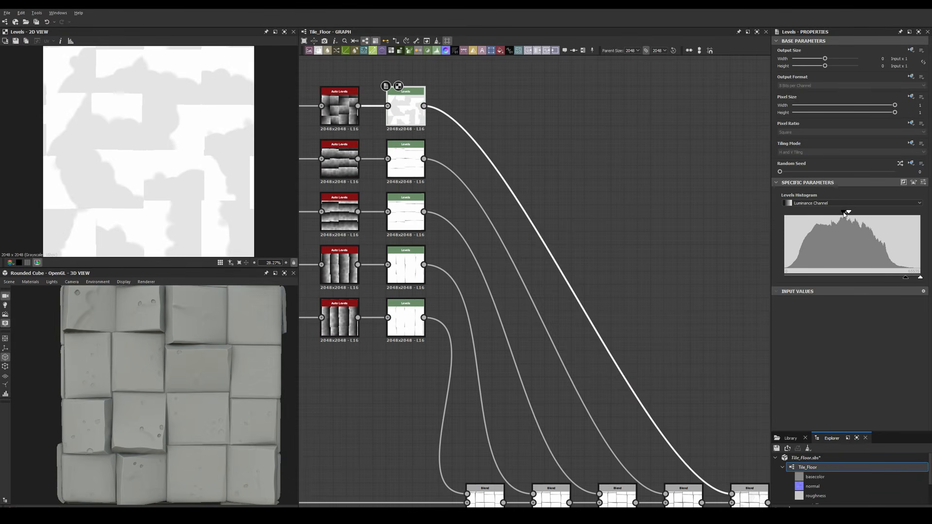
scroll(493, 255, "down", 3)
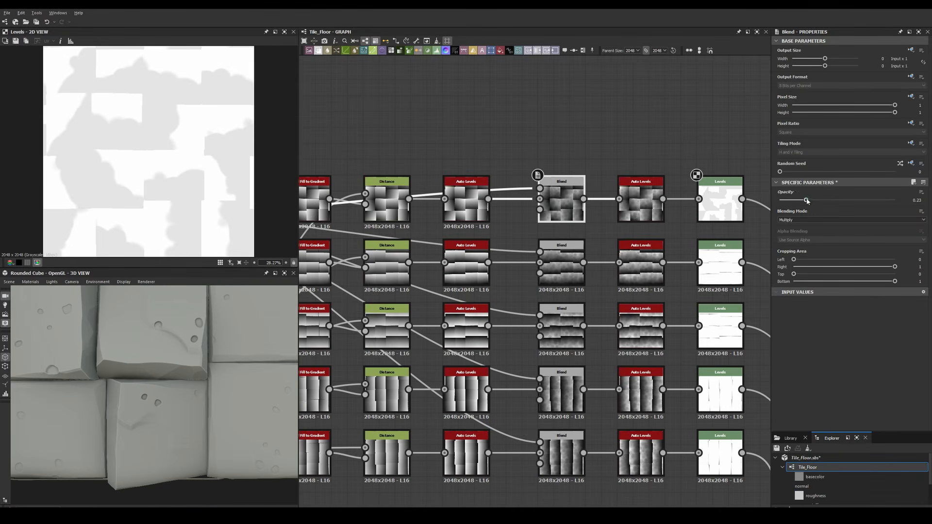
scroll(175, 380, "up", 5)
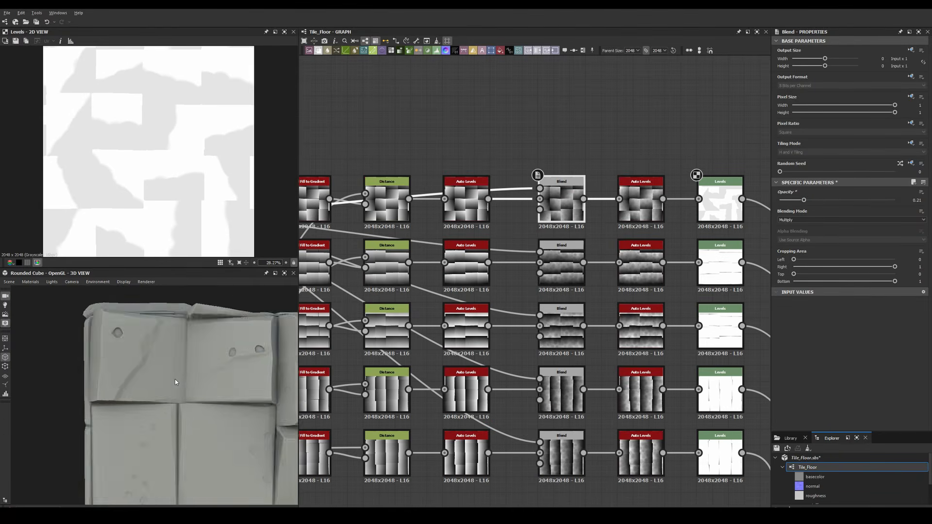
scroll(174, 380, "down", 3)
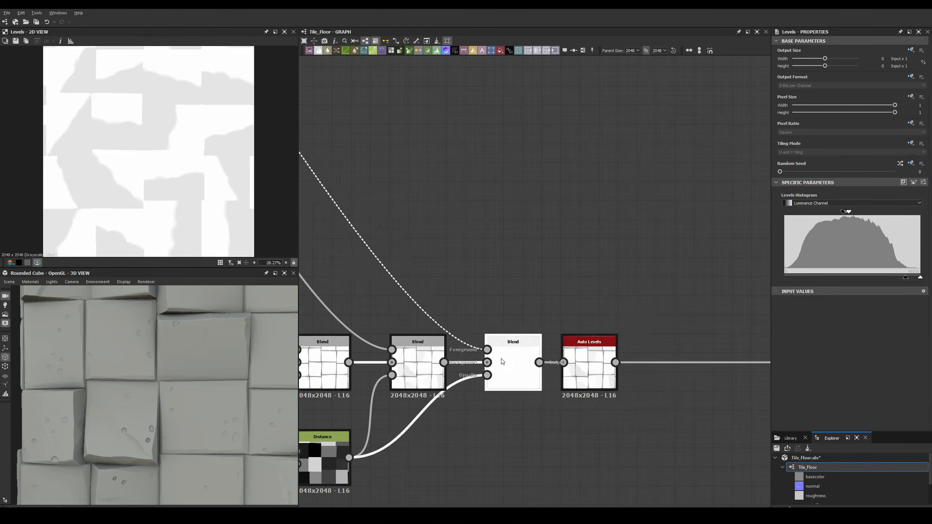
Add a sixth gradient row with its own Blend, masked by a second Flood Fill to Random Grayscale with Random Seed 3.
left_click(606, 358)
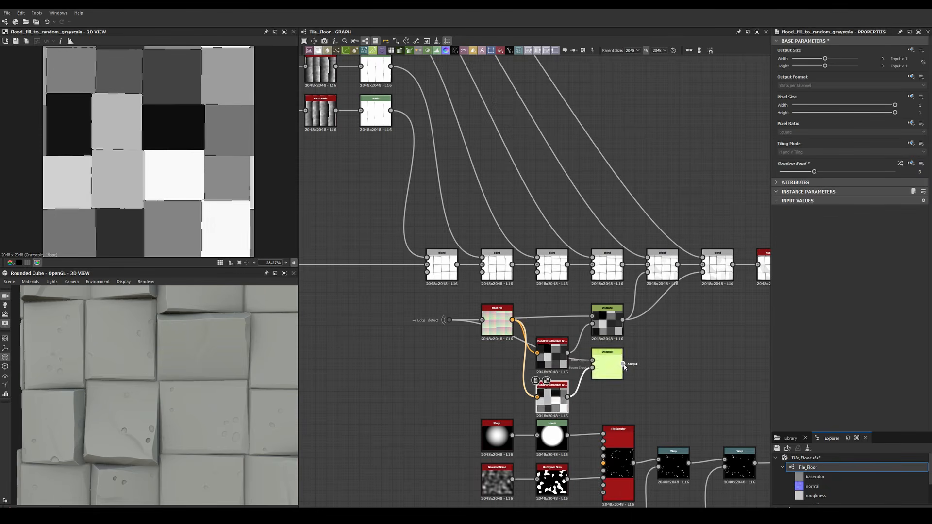
scroll(539, 372, "down", 4)
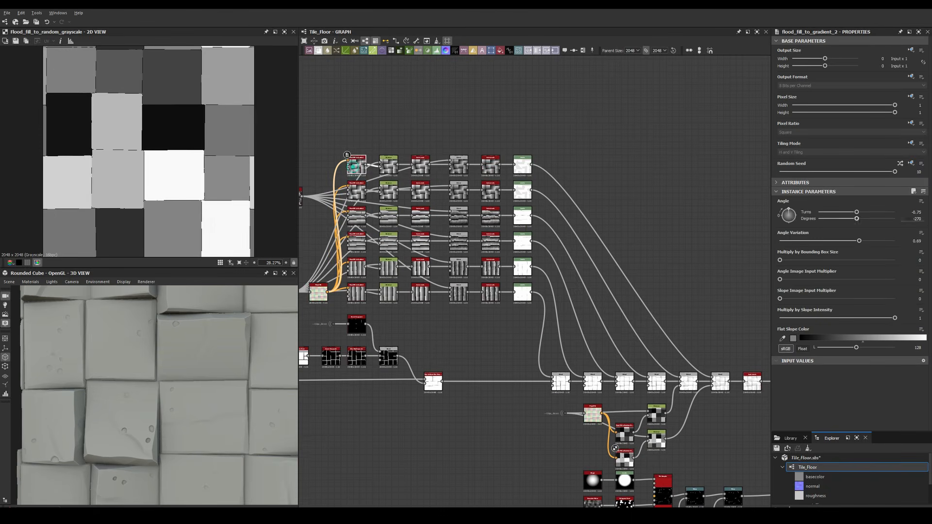
left_click_drag(172, 408, 193, 410)
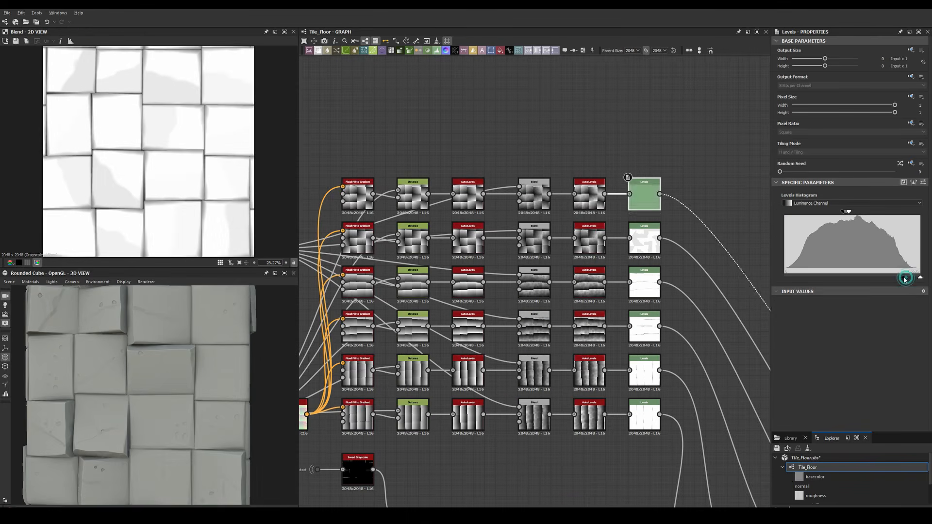
scroll(534, 281, "down", 3)
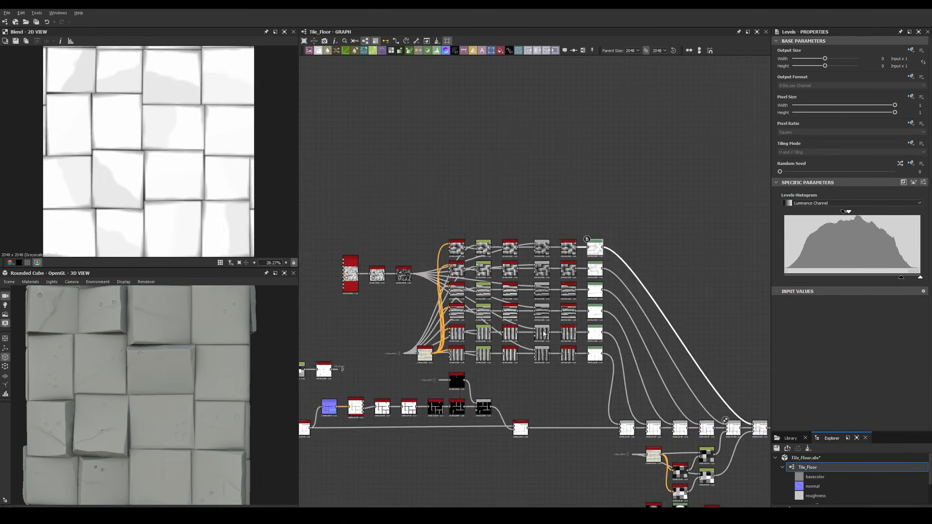
Copy the Tile Sampler, Auto Levels and Invert Grayscale below the main chain and blend them after the Non Uniform Blur through Levels.
middle_click_drag(485, 427, 475, 280)
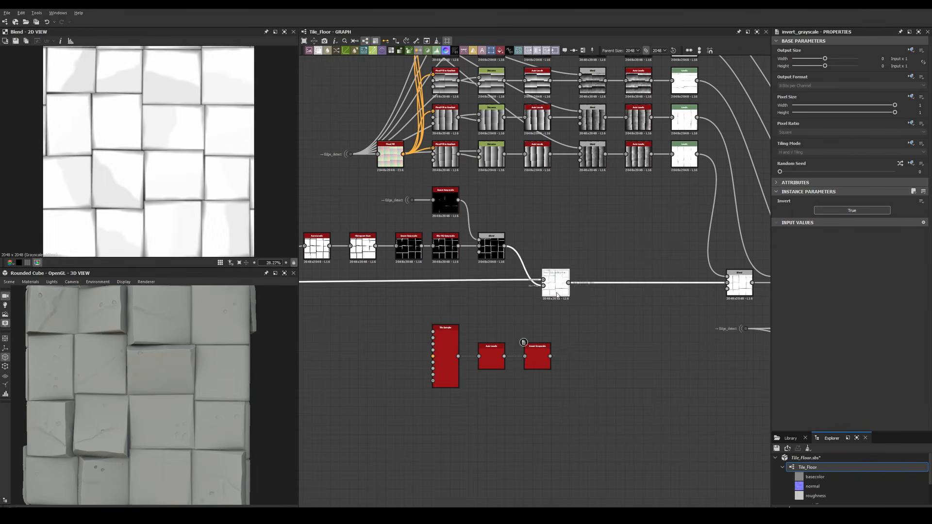
left_click(807, 220)
left_click(807, 223)
left_click_drag(551, 356, 604, 284)
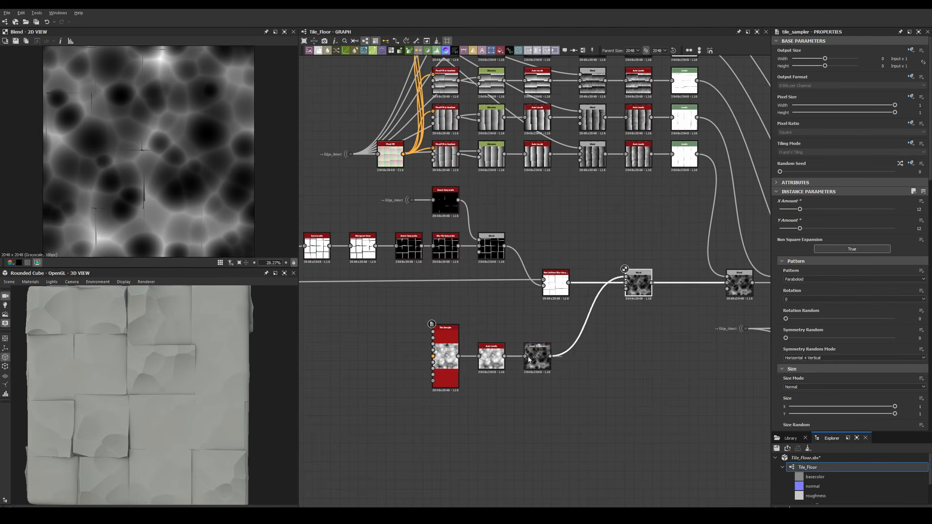
left_click(529, 359)
key("ctrl+l")
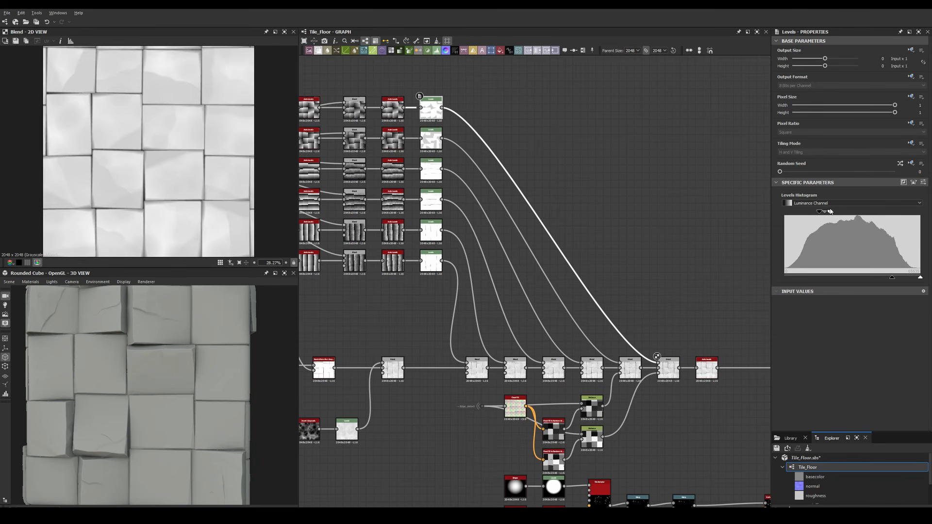
Raise Level In High slightly on the top gradient row's Levels and check the tile surfaces in 3D.
left_click_drag(829, 212, 833, 212)
scroll(155, 345, "down", 3)
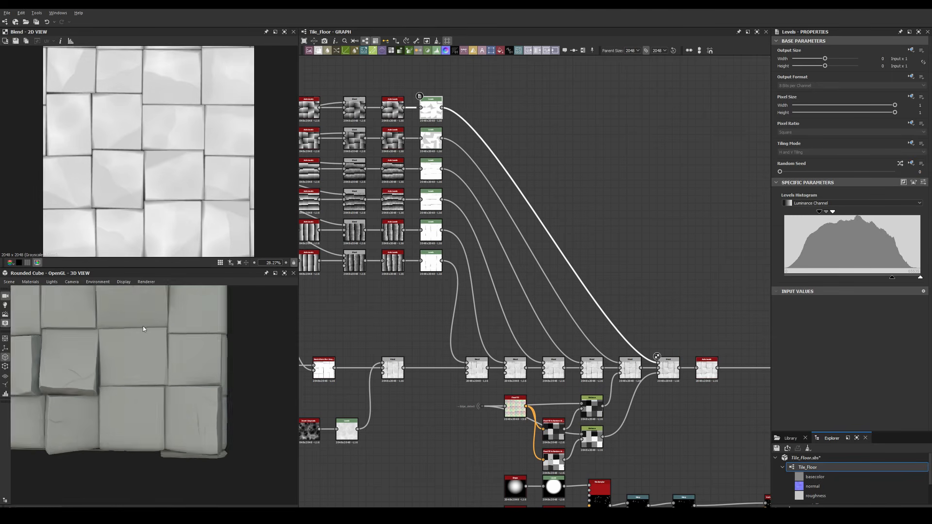
scroll(638, 283, "down", 3)
scroll(576, 267, "up", 3)
scroll(158, 381, "up", 5)
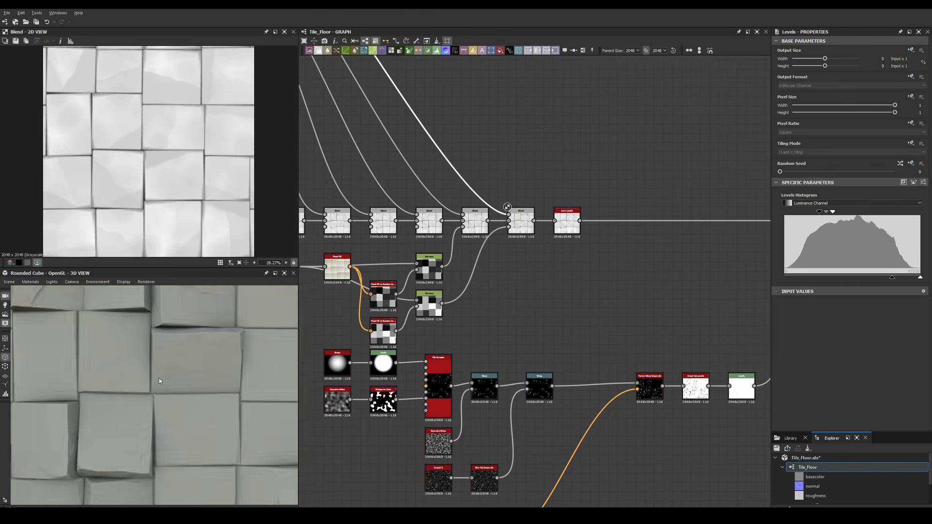
Lower Level Out Low on the Levels of the upper horizontal gradient row to deepen the tile edges.
middle_click_drag(320, 145, 473, 210)
double_click(473, 210)
left_click_drag(892, 277, 802, 278)
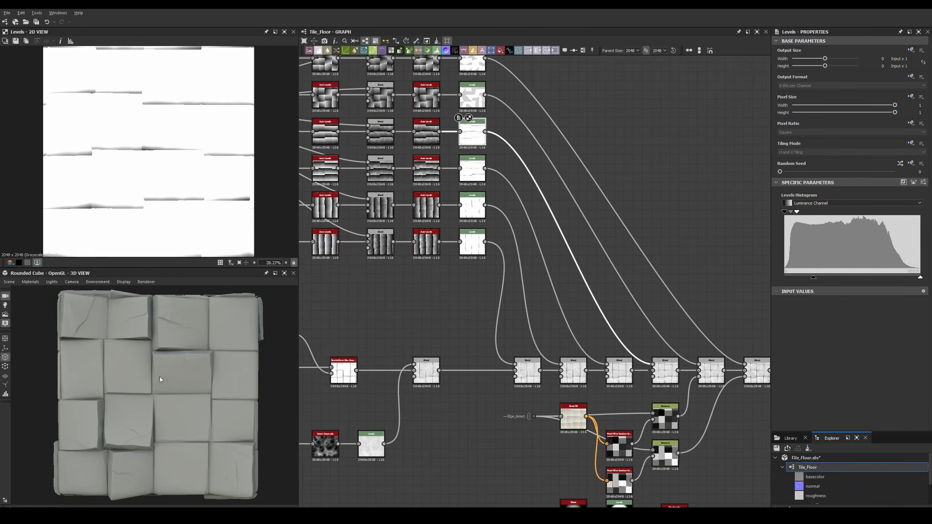
Lower Level Out Low on the second gradient row's Levels after checking the tiles in 3D.
scroll(160, 376, "up", 8)
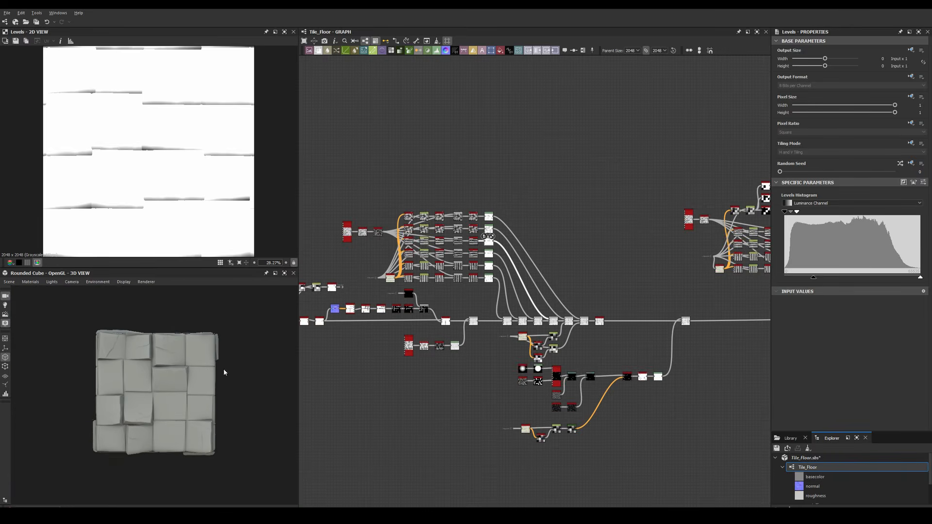
left_click_drag(223, 368, 231, 375)
scroll(440, 324, "down", 2)
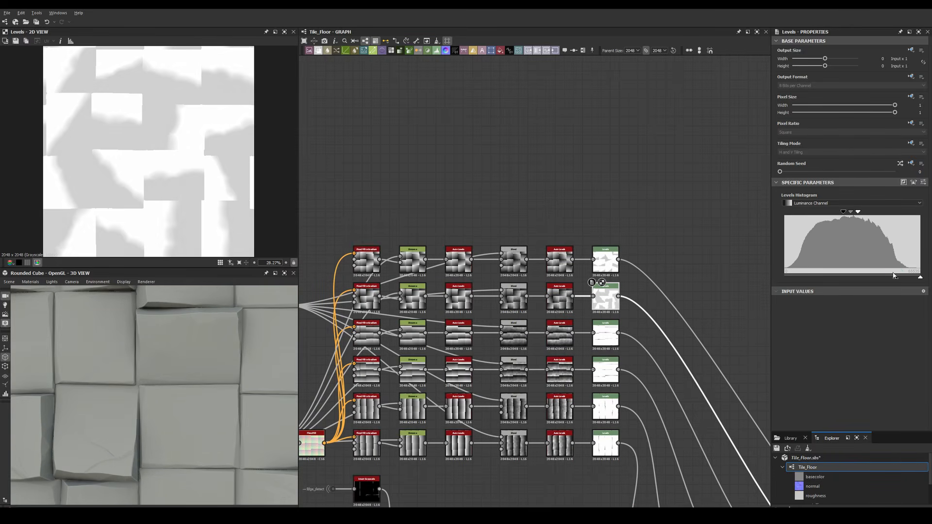
left_click_drag(895, 275, 879, 277)
Duplicate the Tile Sampler surface row below the original and insert another Blend with Auto Levels into the main chain.
scroll(188, 390, "down", 3)
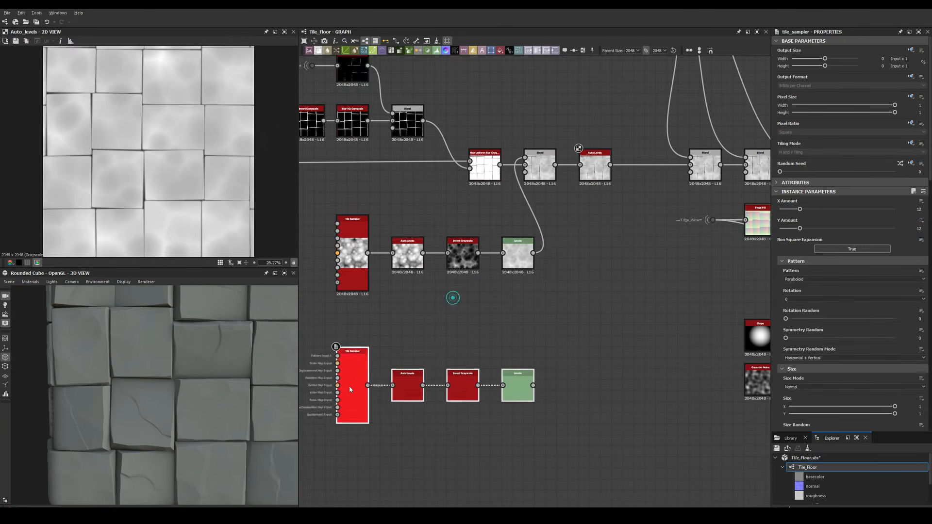
scroll(547, 191, "down", 5)
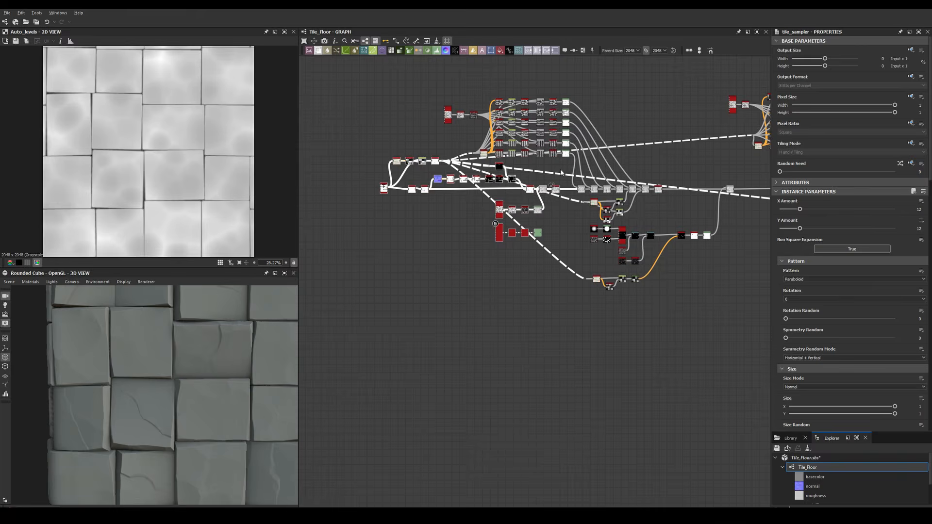
scroll(561, 173, "up", 5)
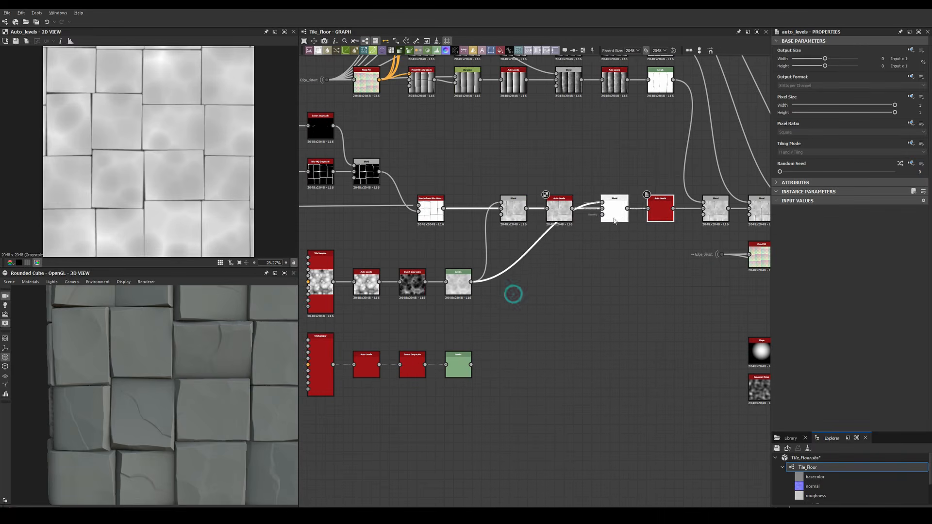
middle_click_drag(715, 210, 815, 194)
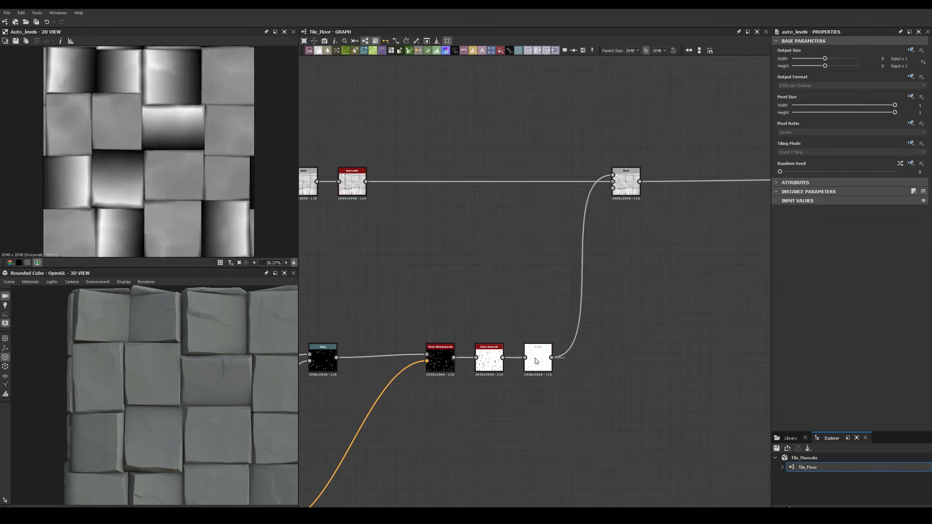
Preview the Levels of the pits row and set the opacity of the Blend that adds the pits to 0.28.
double_click(536, 361)
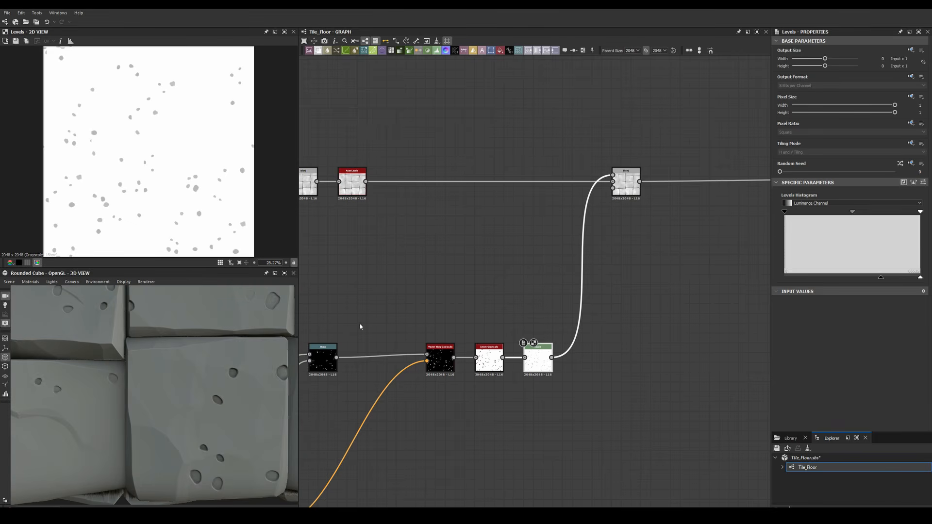
left_click_drag(809, 200, 811, 200)
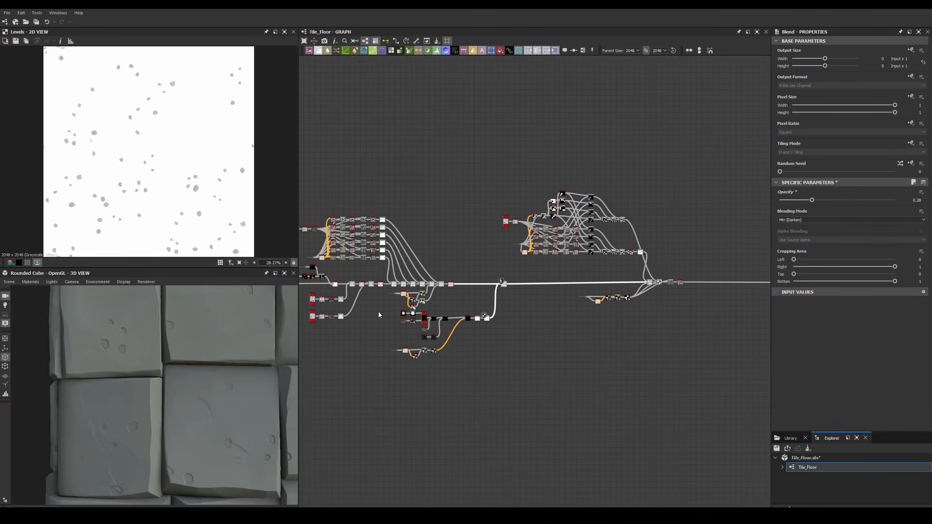
Duplicate the two horizontal gradient rows, place the copies above the other rows and feed them into the main Blend chain.
scroll(543, 285, "up", 3)
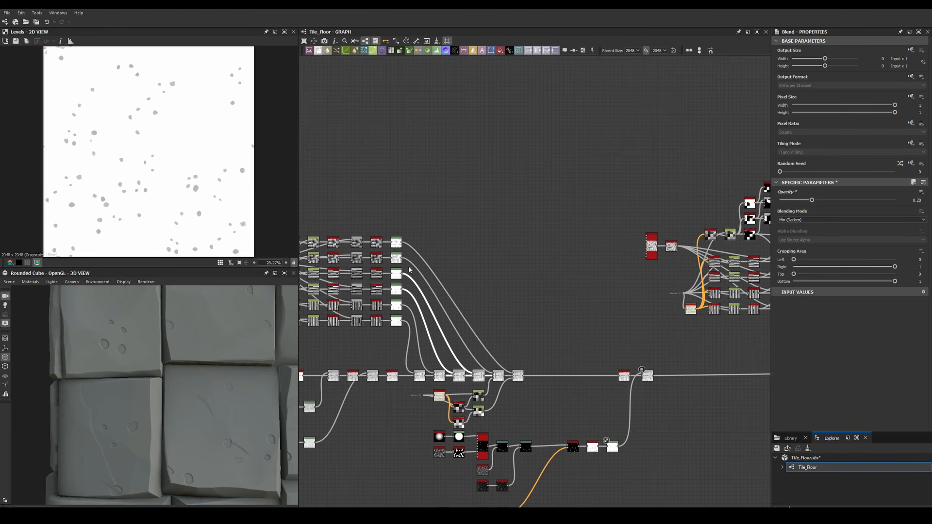
left_click_drag(409, 270, 306, 290, "shift")
middle_click_drag(306, 275, 390, 268)
key("ctrl+d")
left_click_drag(417, 273, 417, 209)
scroll(484, 247, "up", 3)
middle_click_drag(505, 199, 356, 100)
left_click_drag(451, 270, 612, 403)
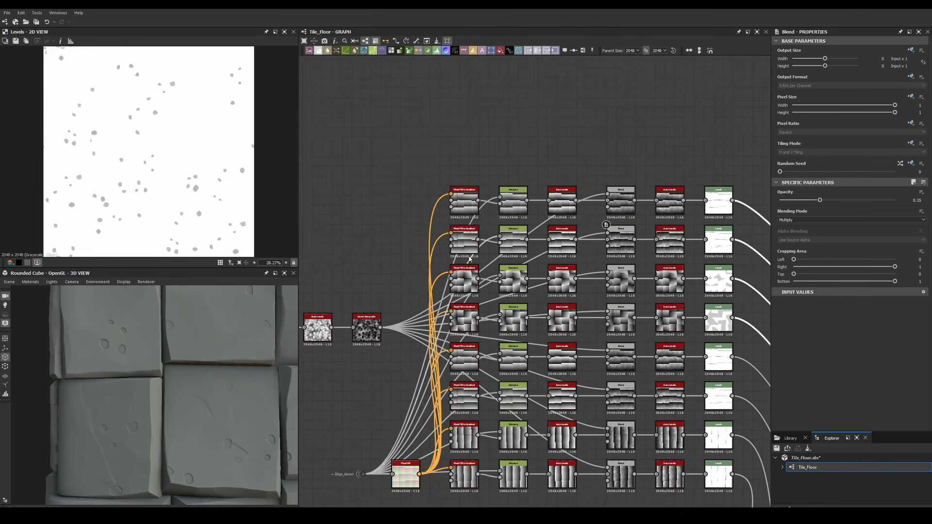
Vary the duplicated gradient rows with angle variation 0.8 and random seed 10, setting the second row's Blend opacity to 0.57.
double_click(464, 240)
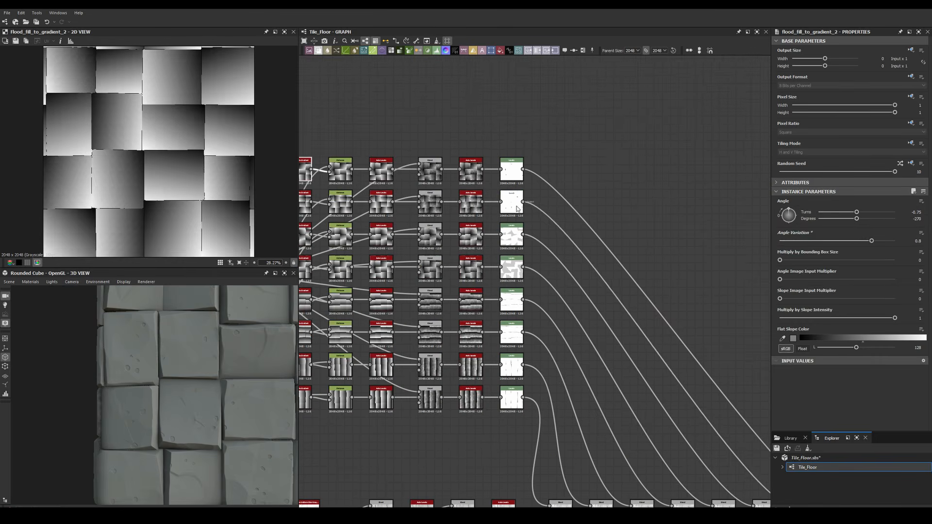
double_click(512, 202)
left_click_drag(819, 278, 813, 278)
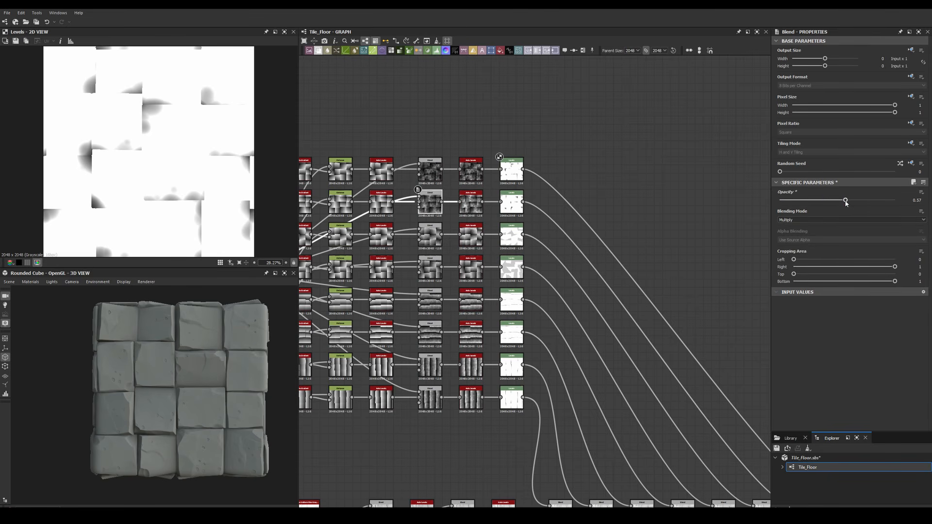
Raise Level Out Low on the second gradient row's Levels to soften the chips while checking the tiles in 3D.
scroll(177, 388, "up", 4)
scroll(177, 388, "down", 5)
left_click_drag(173, 409, 175, 379)
left_click(514, 201)
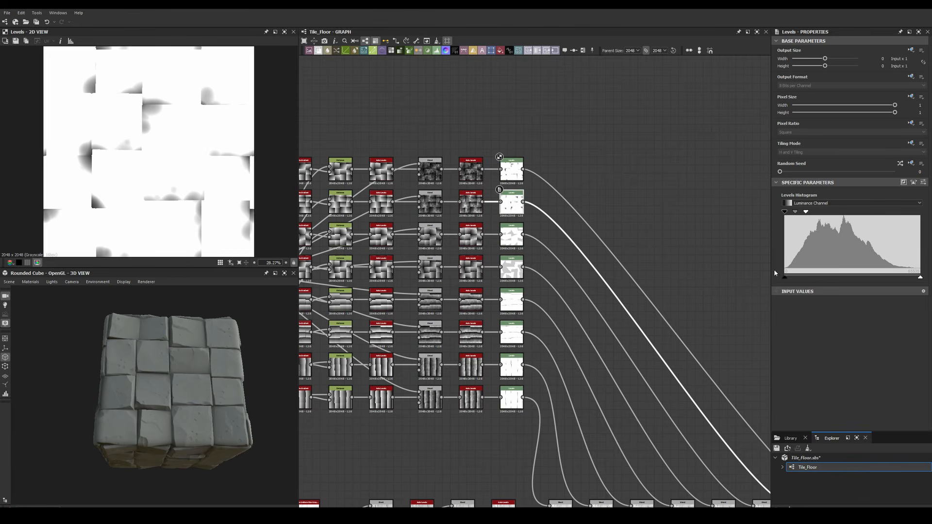
left_click_drag(775, 272, 819, 273)
scroll(150, 399, "up", 4)
scroll(150, 399, "down", 3)
Add a Dot node to the final Auto Levels output and name it Tile floor height map.
scroll(466, 277, "down", 8)
middle_click_drag(505, 312, 301, 304)
scroll(212, 403, "up", 3)
left_click_drag(212, 403, 208, 409)
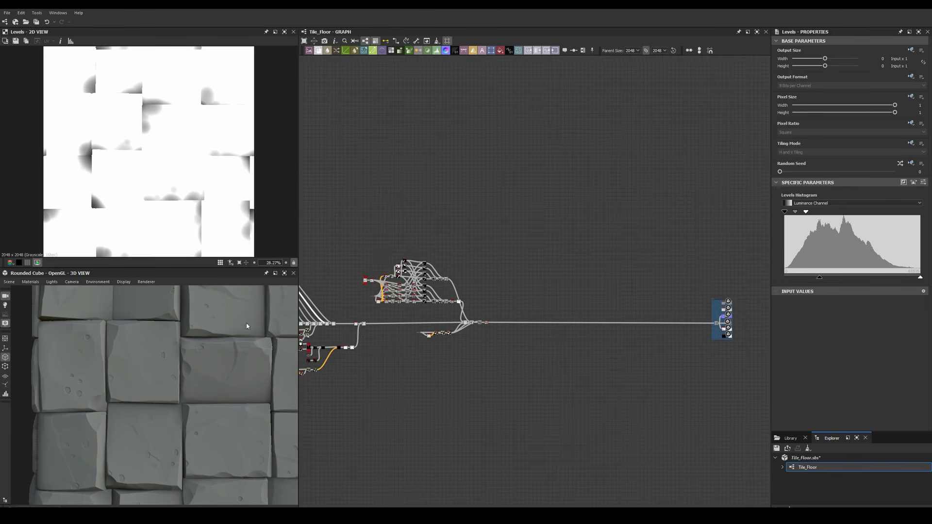
key("d")
left_click_drag(497, 224, 436, 289)
left_click(800, 55)
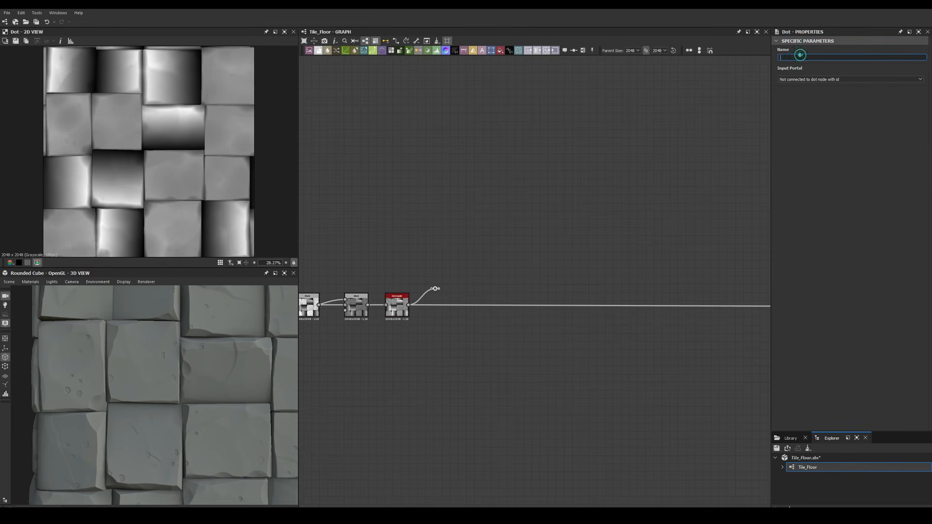
type("Tile floor height map")
key("Return")
Add a second Dot linked to the Tile_floor_height_map portal and preview the material on a rounded cylinder.
scroll(424, 277, "up", 3)
key("space")
type("dot")
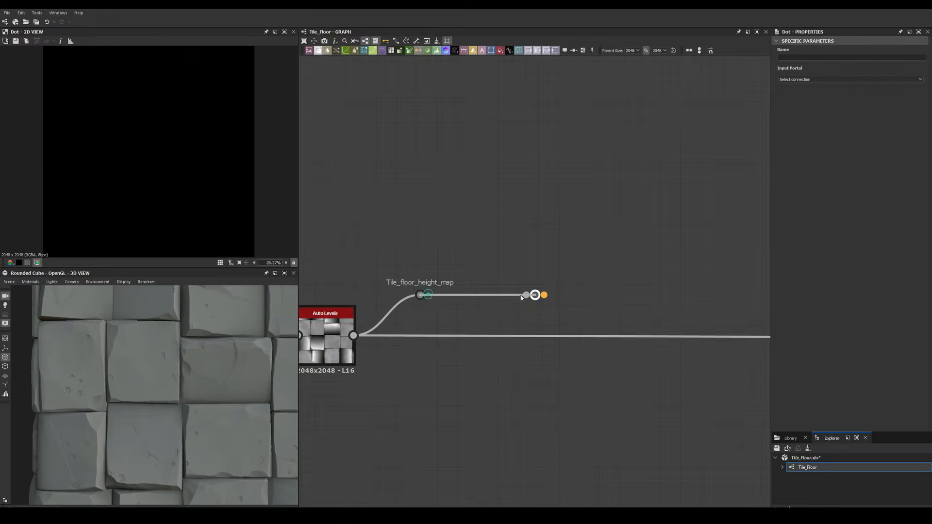
left_click_drag(535, 295, 493, 295)
scroll(196, 360, "down", 3)
left_click(22, 387)
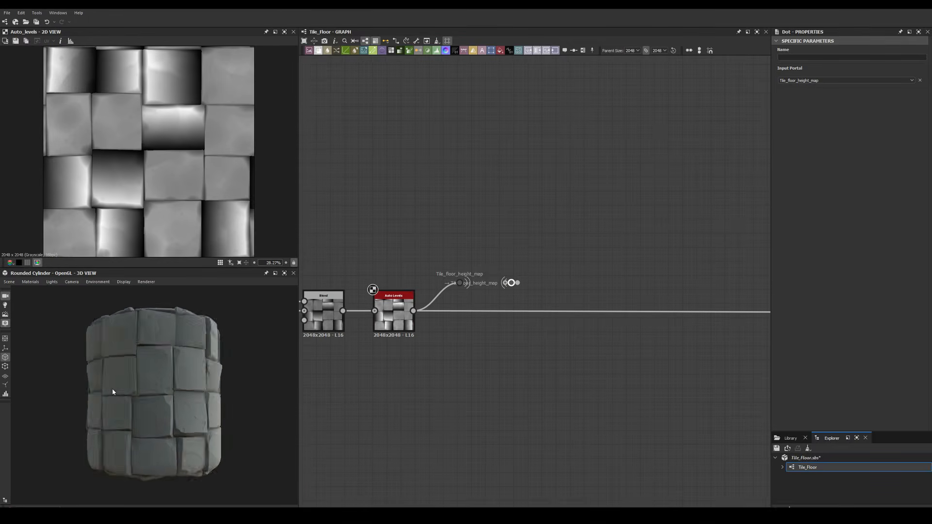
Add a colour Gradient Map after the Distance node of the random tile values, running from dark brown to light grey.
scroll(511, 290, "up", 3)
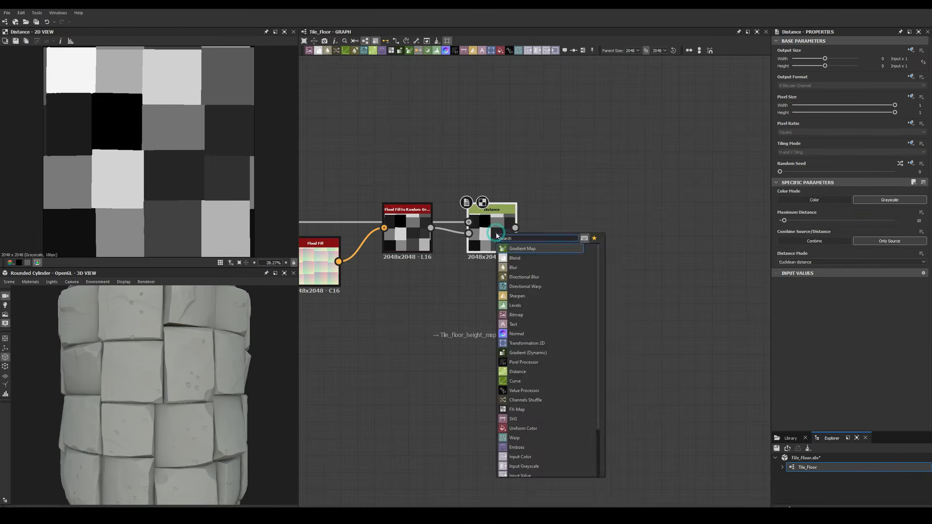
scroll(486, 233, "down", 5)
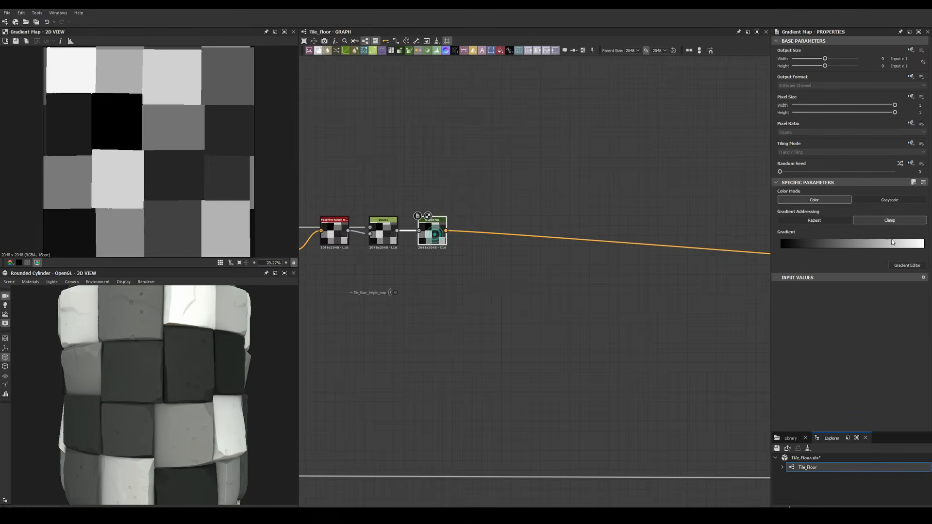
left_click(922, 248)
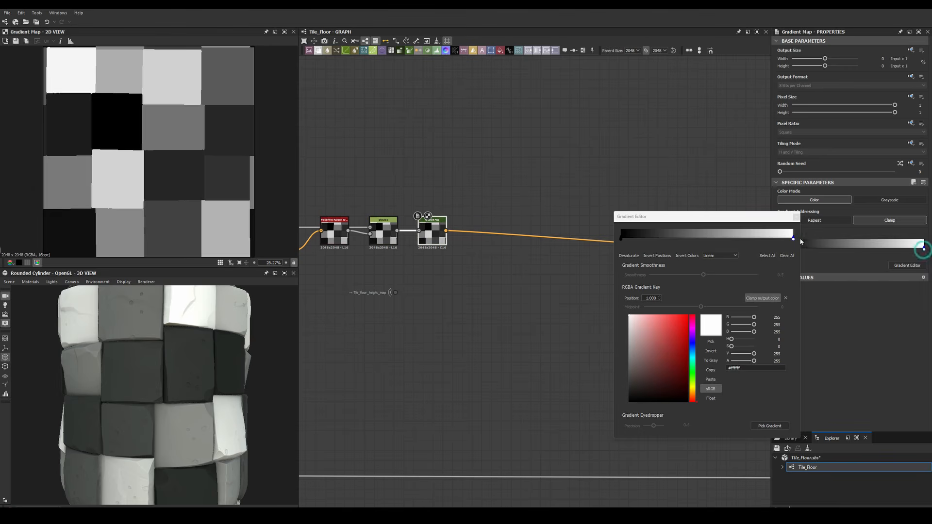
left_click_drag(628, 345, 626, 358)
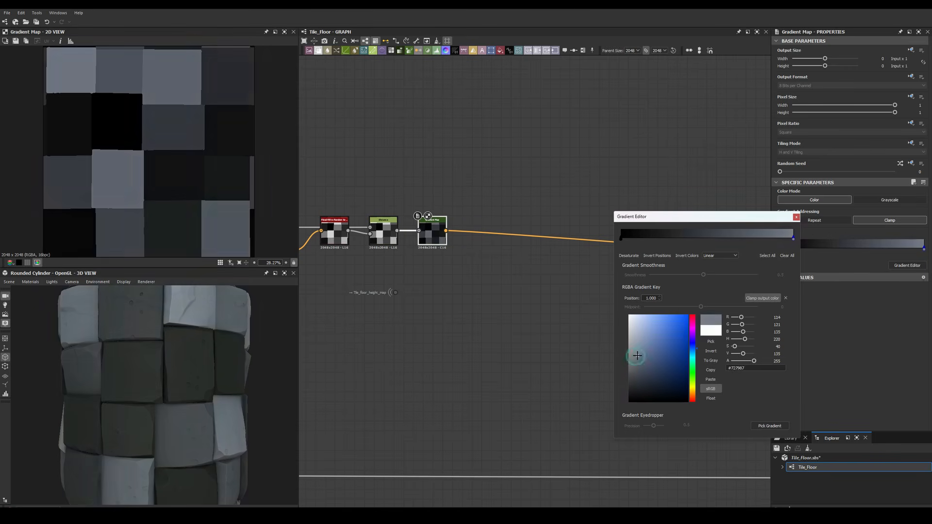
left_click(629, 376)
left_click(694, 396)
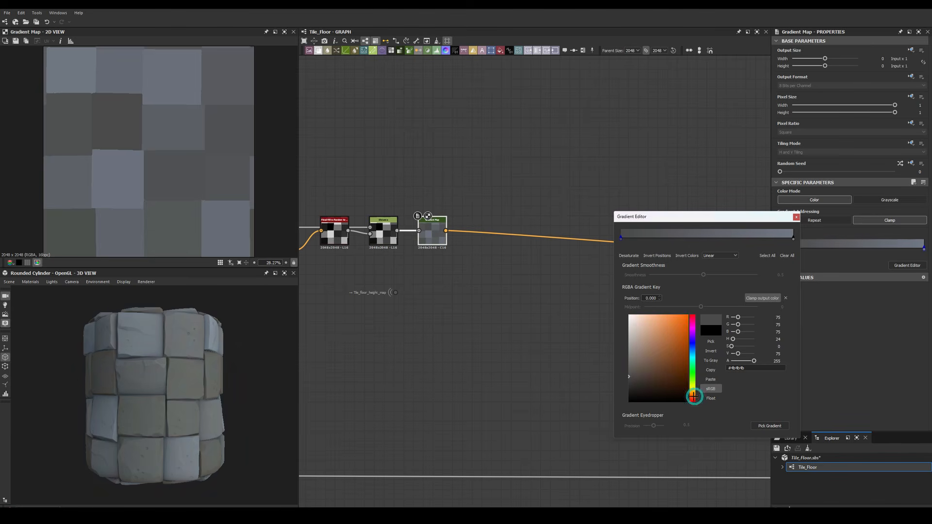
left_click_drag(628, 358, 639, 344)
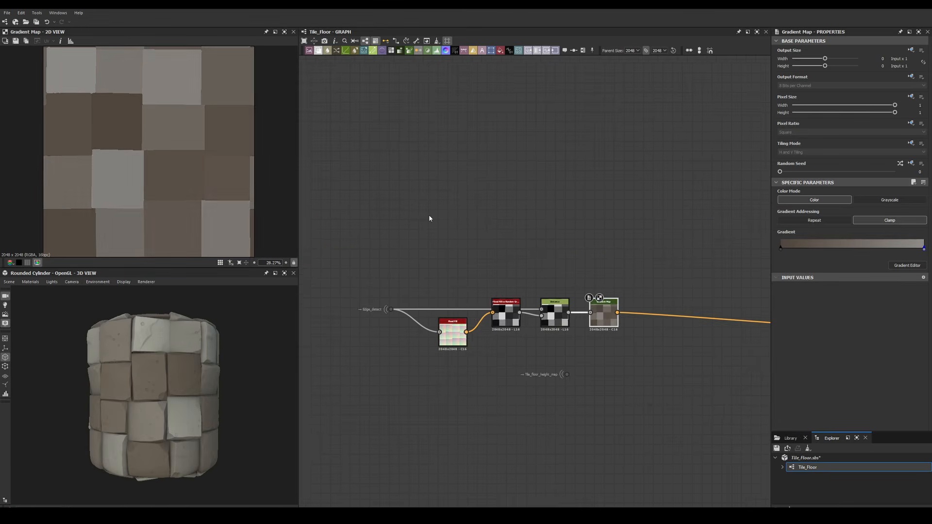
Add a Grunge Galvanic Small node above the colour row and feed it into a Slope Blur Grayscale.
left_click(428, 218)
key("space")
type("an")
left_click(455, 270)
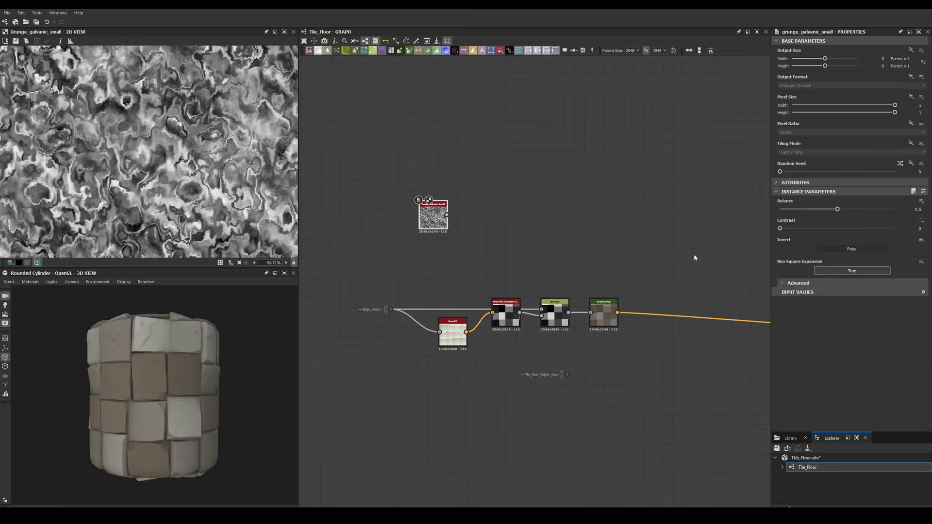
scroll(82, 125, "up", 3)
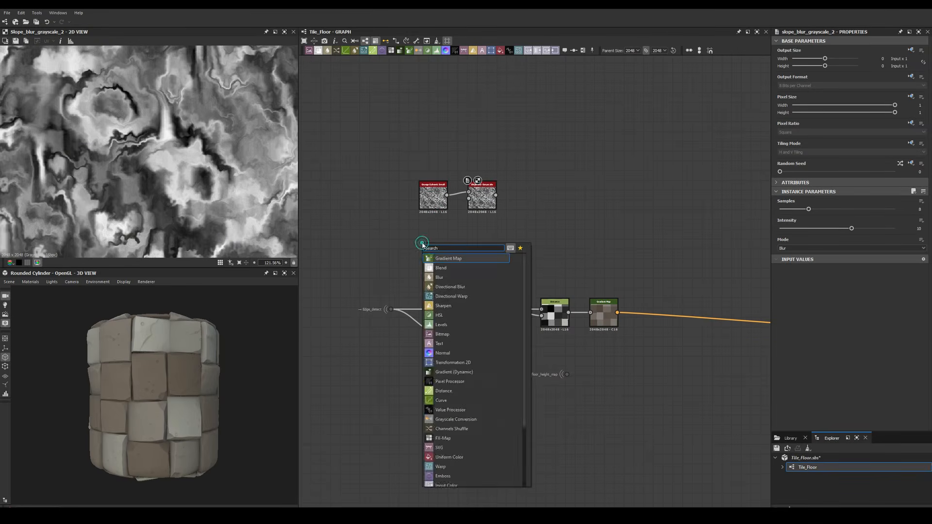
Connect a Fractal Sum Base to the Slope Blur's slope input and set its Roughness to 0.26 and Min Level to 5.
scroll(443, 301, "up", 2)
left_click_drag(430, 270, 461, 202)
left_click(507, 206)
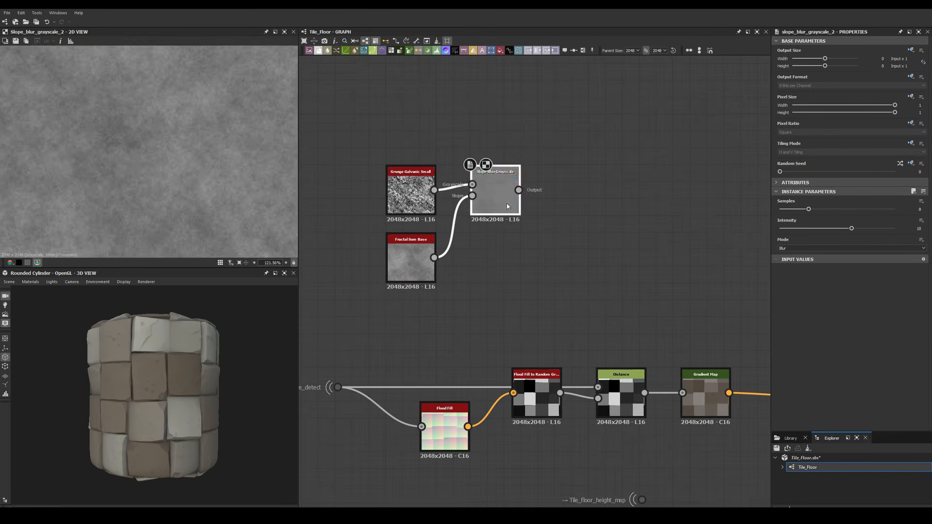
left_click(410, 259)
left_click_drag(837, 209, 794, 208)
left_click_drag(779, 248, 821, 248)
scroll(169, 141, "down", 6)
scroll(168, 141, "up", 4)
middle_click_drag(495, 202, 453, 220)
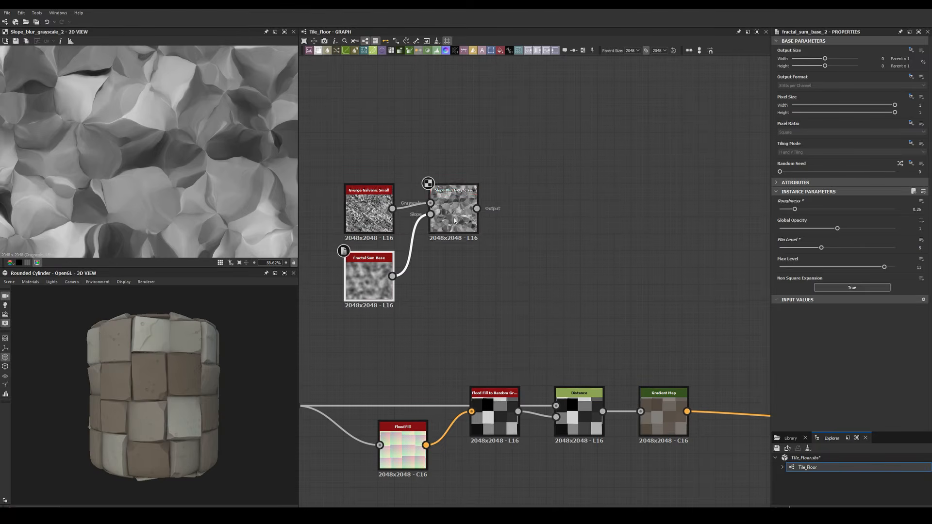
Add a Directional Warp after the Slope Blur Grayscale and place a Clouds 2 node below it.
left_click(453, 220)
key("space")
key("space")
type("cloud")
left_click(452, 295)
key("space")
type("cloud")
left_click(496, 305)
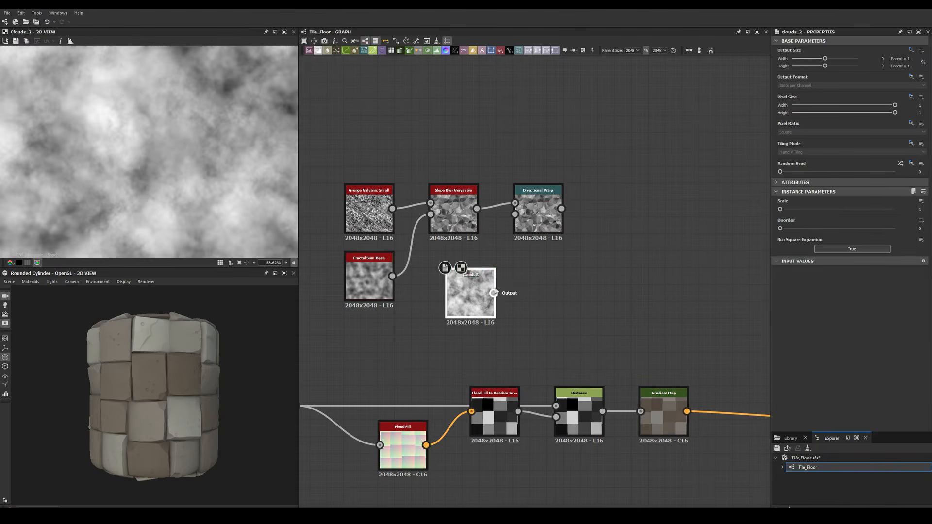
Connect Clouds 2 to the Directional Warp's intensity input and set the warp intensity to 51.23.
left_click_drag(494, 293, 514, 214)
double_click(538, 213)
scroll(146, 156, "down", 4)
mouse_move(837, 200)
left_mouse_down()
mouse_move(894, 200)
mouse_move(813, 200)
mouse_move(821, 199)
left_mouse_up()
scroll(146, 156, "up", 3)
Insert a Blur HQ Grayscale between Clouds 2 and the Directional Warp, and increase the warp intensity to 102.46.
left_click(464, 304)
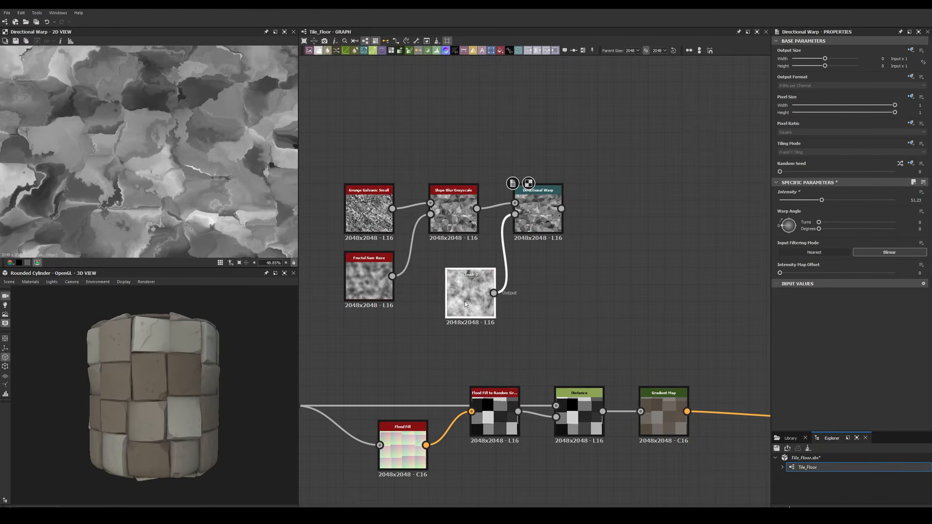
left_click_drag(464, 304, 367, 354)
key("space")
type("blur")
left_click(403, 305)
left_click_drag(851, 209, 895, 199)
double_click(537, 216)
scroll(263, 167, "down", 3)
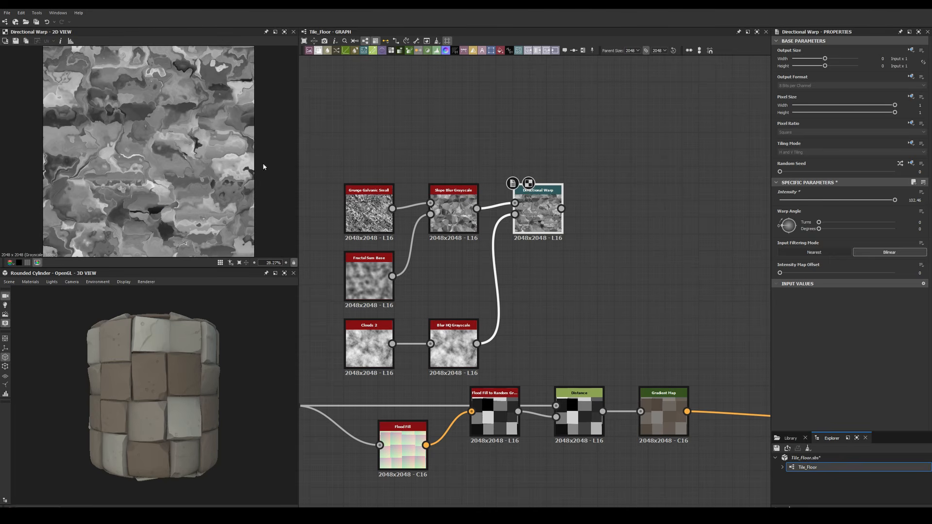
Add a Warp node after the Directional Warp.
middle_click_drag(606, 242, 607, 167)
left_click_drag(561, 133, 624, 136)
left_click(573, 142)
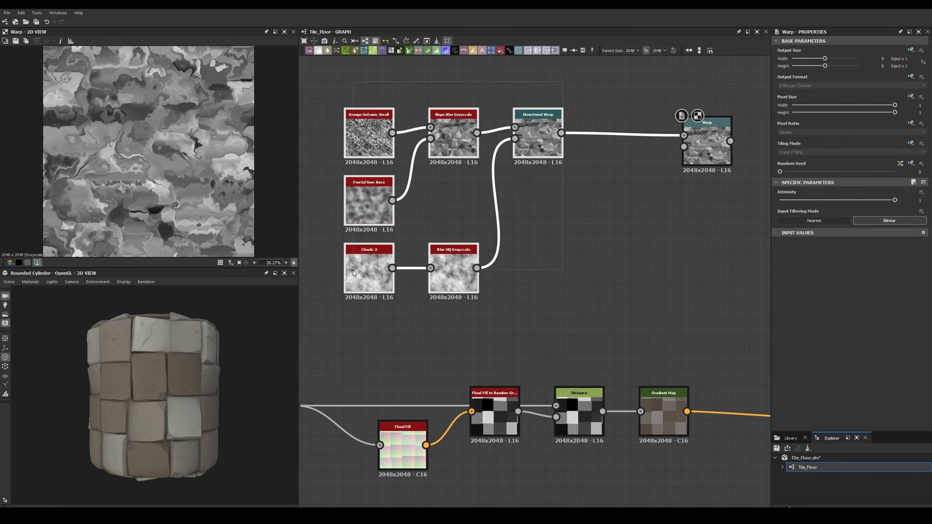
Run the tile height map through Ambient Occlusion (HBAO) into a Histogram Scan with Position 0.58 and Contrast 0.09.
scroll(583, 172, "down", 4)
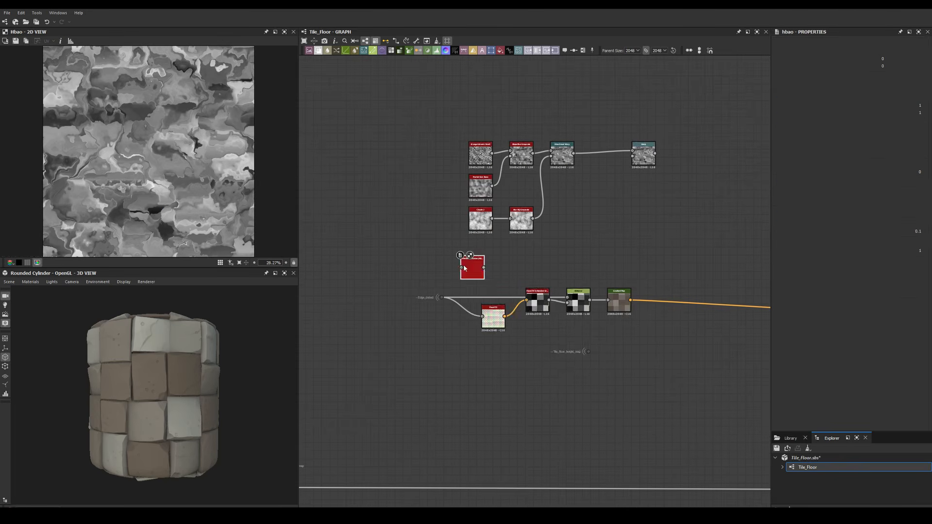
scroll(478, 259, "up", 3)
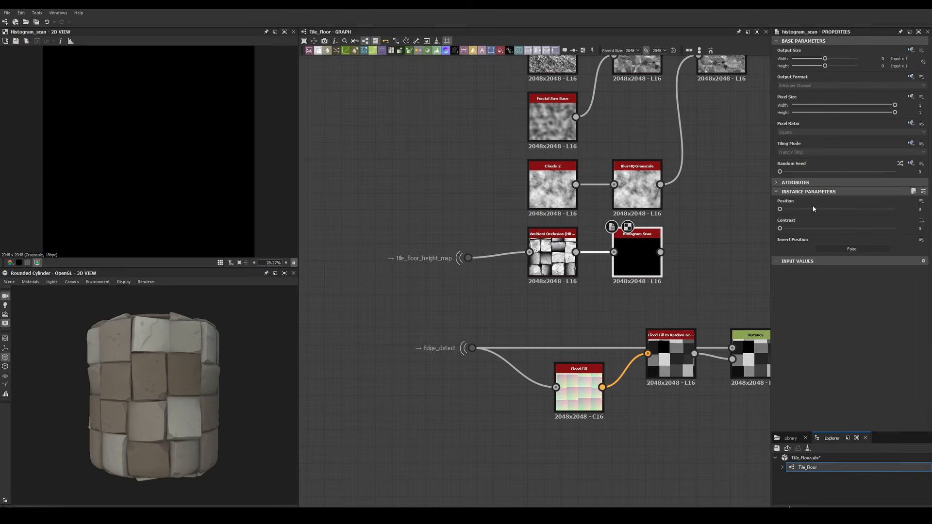
left_click_drag(780, 209, 845, 210)
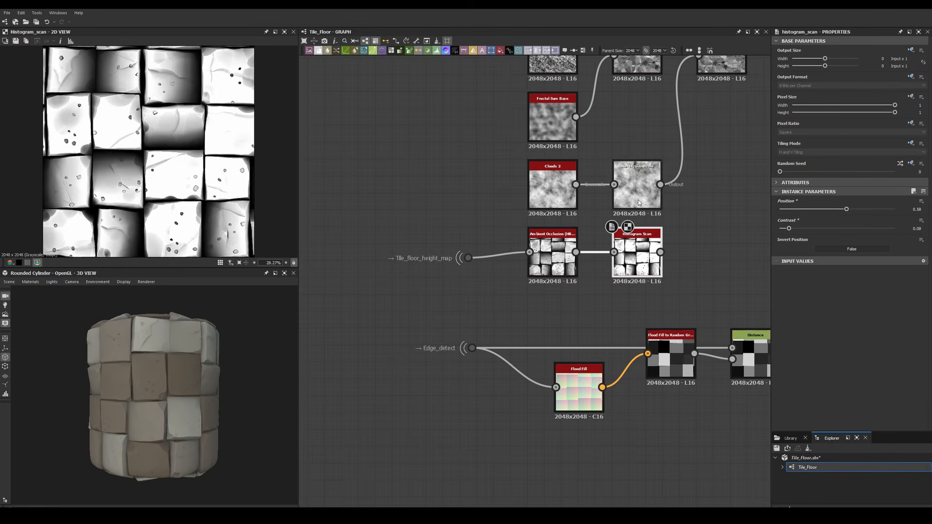
Add a Blur HQ Grayscale with intensity 4.34 after the Histogram Scan and connect it to the Warp's gradient input.
key("space")
type("blu")
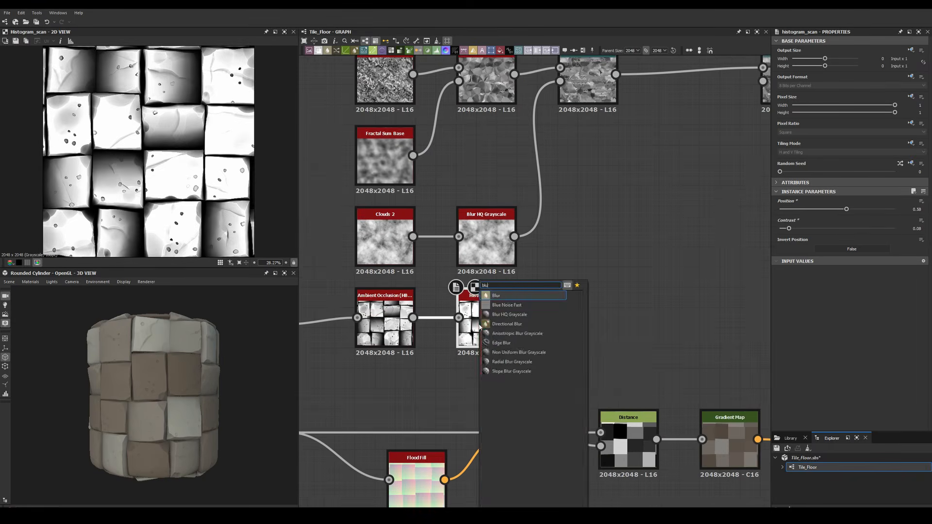
left_click(509, 314)
middle_click_drag(601, 315, 442, 378)
left_click_drag(437, 381, 585, 145)
left_click(612, 146)
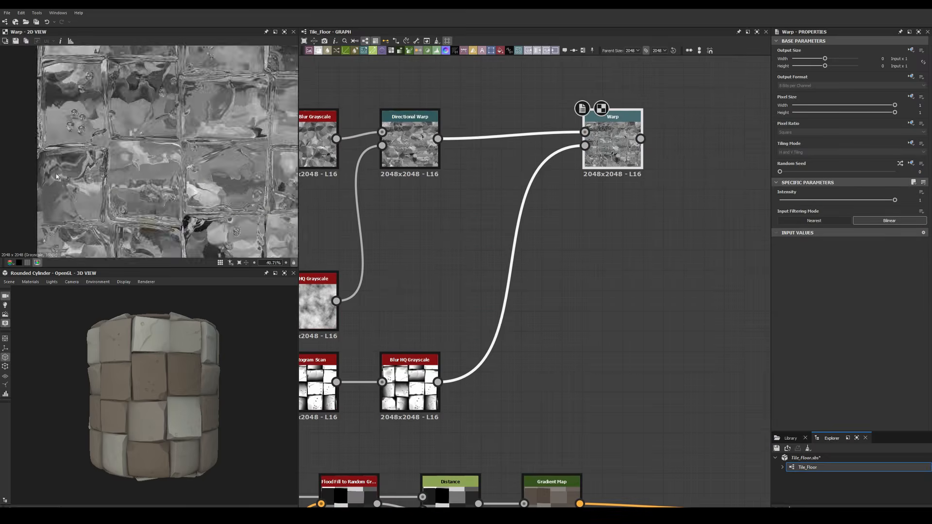
left_click(410, 361)
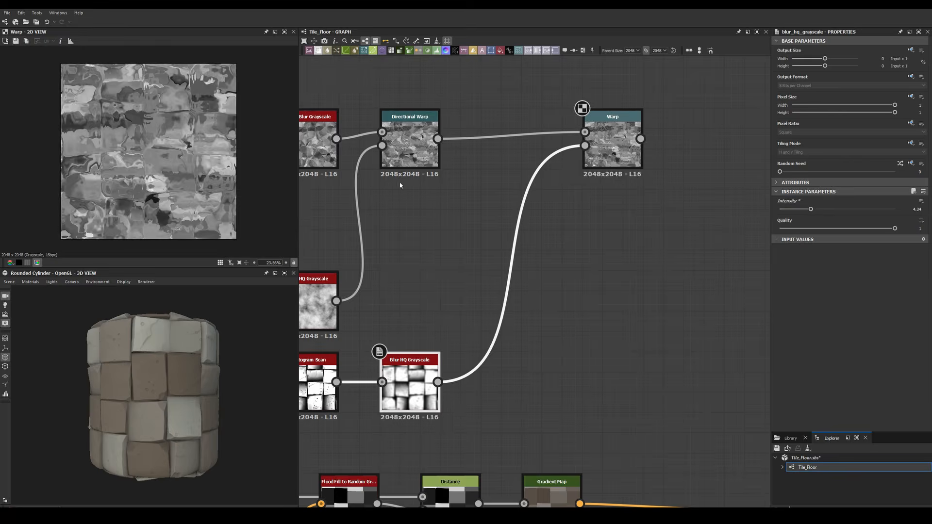
Delete the Grunge Galvanic Small node, feed the Fractal Sum Base into the Slope Blur instead and set Samples to 32.
middle_click_drag(303, 120, 583, 212)
left_click(499, 239)
key("Delete")
left_click_drag(503, 290, 578, 225)
scroll(578, 224, "down", 4)
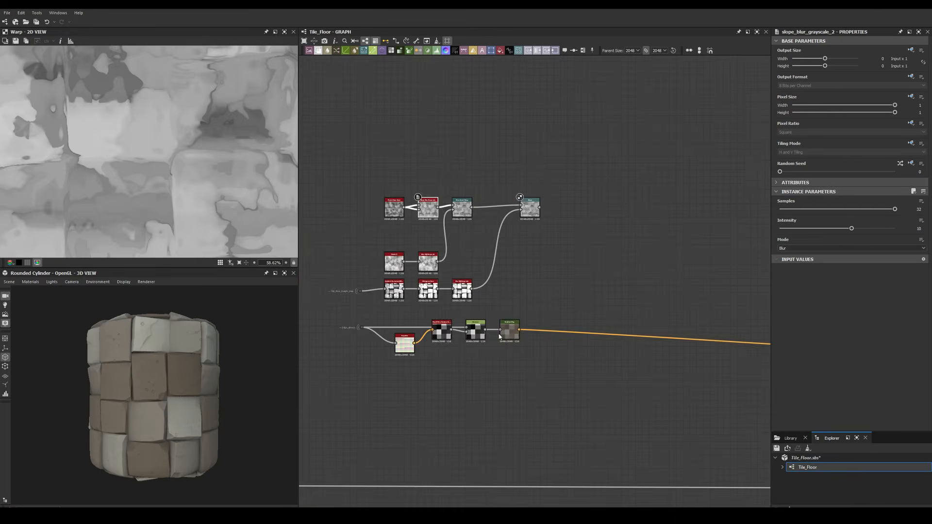
Insert a Blend after the tile Gradient Map and feed the Warp output into its foreground through a new Gradient Map.
scroll(560, 325, "up", 3)
left_click(561, 325)
left_click_drag(568, 116, 606, 117)
middle_click_drag(606, 117, 563, 149)
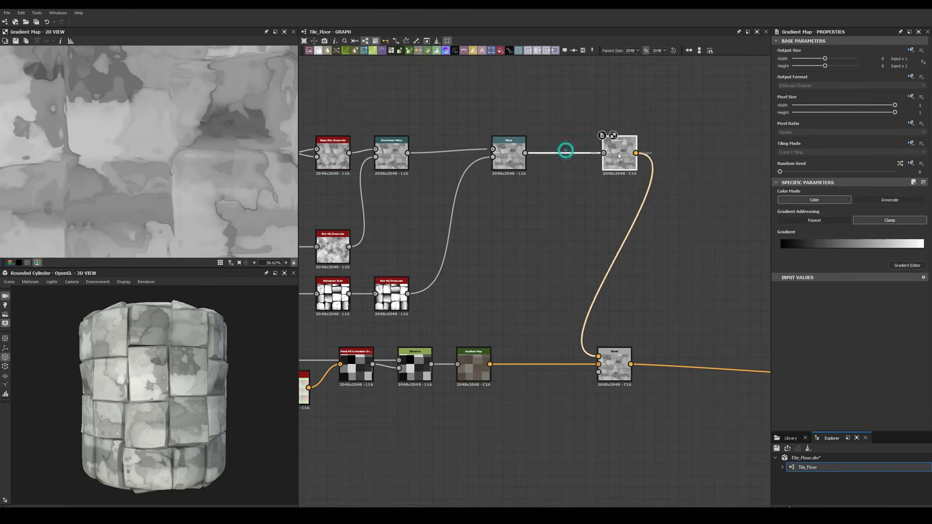
Insert Auto Levels after the Warp and branch it through a Histogram Scan into the colour Blend's opacity mask.
right_click(449, 150)
left_click(475, 184)
left_click_drag(447, 160, 485, 236)
scroll(486, 237, "up", 2)
type("hist")
mouse_move(511, 119)
left_mouse_down()
mouse_move(498, 269)
mouse_move(621, 381)
left_mouse_up()
key("Return")
Set the colour Blend to Add (Linear Dodge) at 0.09 opacity and check the stains on the tiles in 3D.
left_click(640, 379)
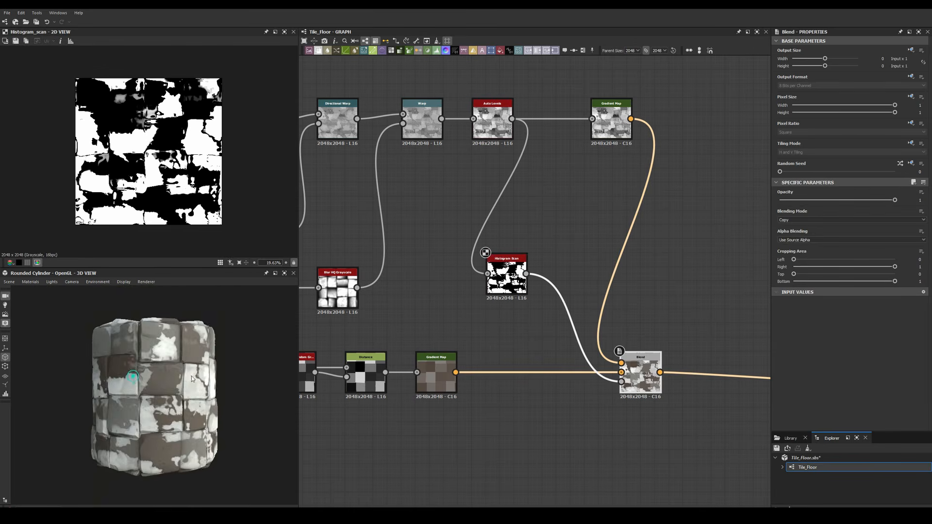
left_click(851, 220)
left_click(796, 229)
scroll(170, 363, "up", 3)
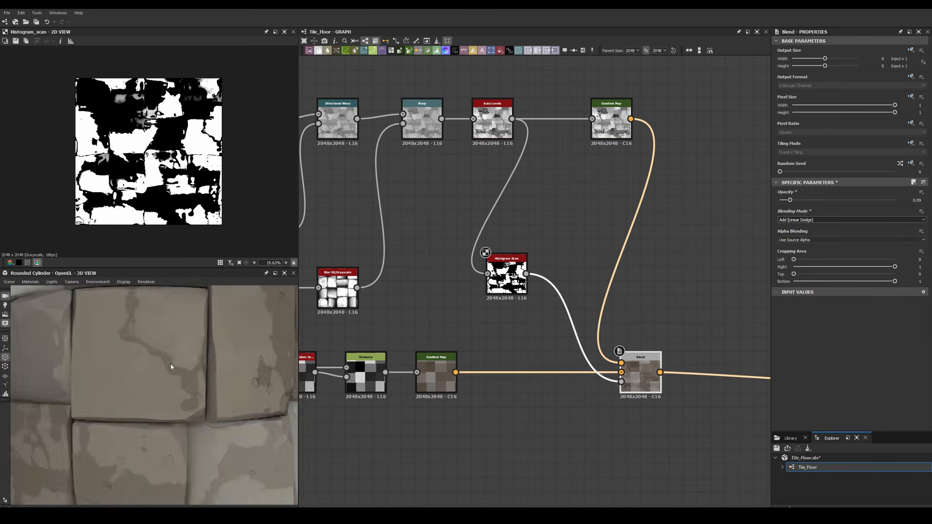
Try the stain Blend in Subtract mode at a lower opacity and compare the tiles in the 3D view.
scroll(170, 363, "down", 3)
left_click(851, 220)
left_click(796, 234)
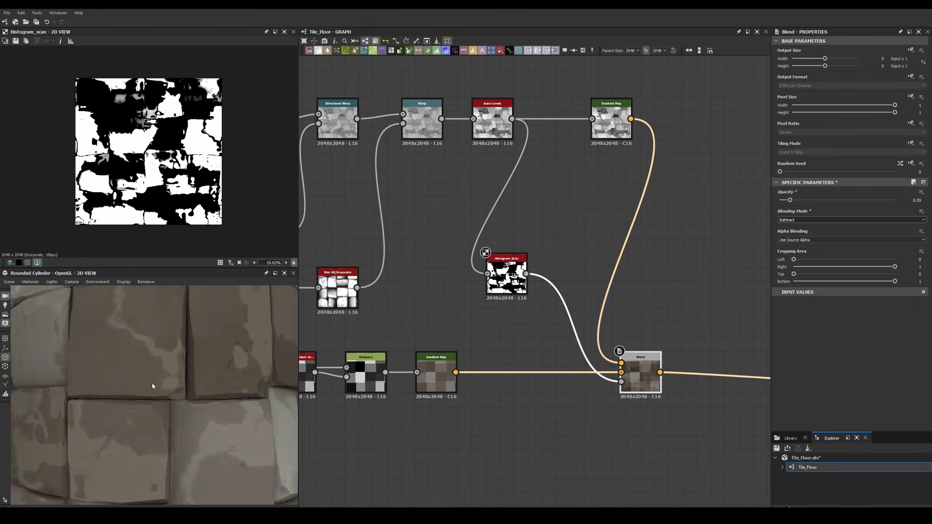
scroll(142, 401, "up", 3)
left_click_drag(790, 200, 782, 200)
Recolour the stain Gradient Map in green tones and raise its Copy-mode Blend to about 0.2 opacity.
double_click(924, 248)
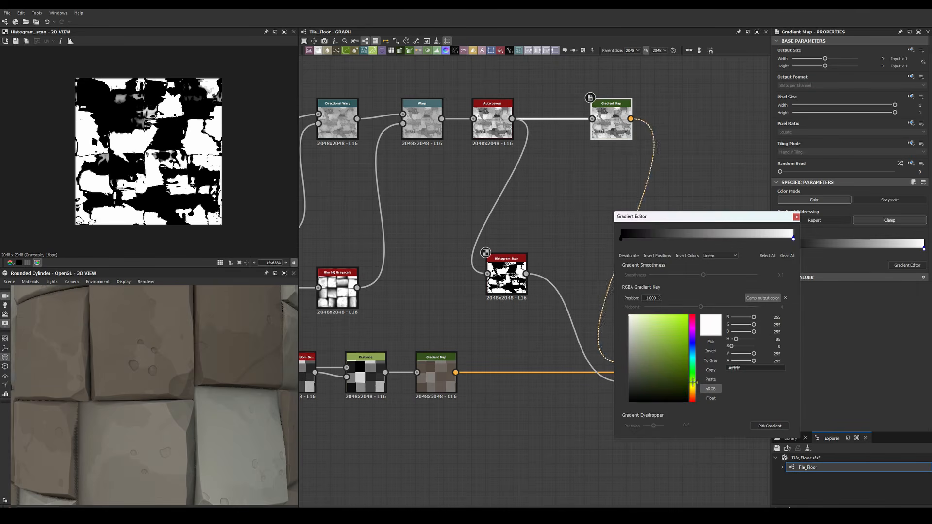
left_click(796, 216)
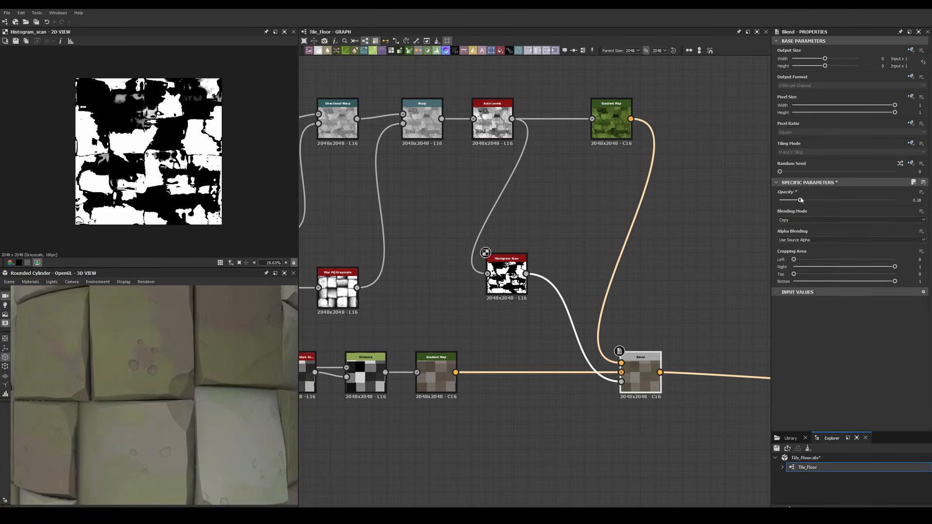
left_click_drag(801, 200, 804, 200)
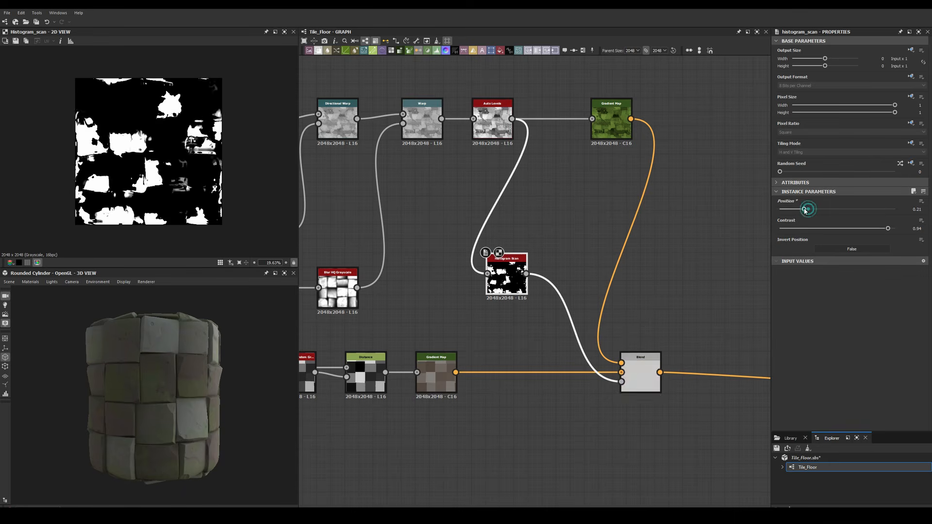
Build an edge-highlight branch of Normal, Curvature Smooth, Histogram Scan and Gradient Map, blended with Add (Linear Dodge) at 0.22 opacity.
middle_click_drag(349, 194, 652, 244)
key("space")
type("inp")
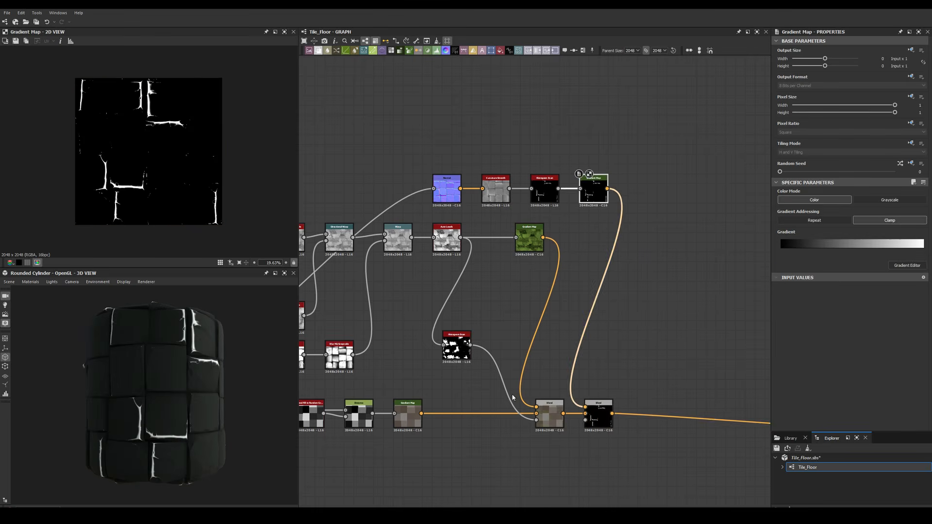
left_click(665, 413)
left_click(849, 220)
left_click(789, 231)
Show the material on a Rounded Cube in the 3D view and examine the edge highlights up close.
left_click(9, 282)
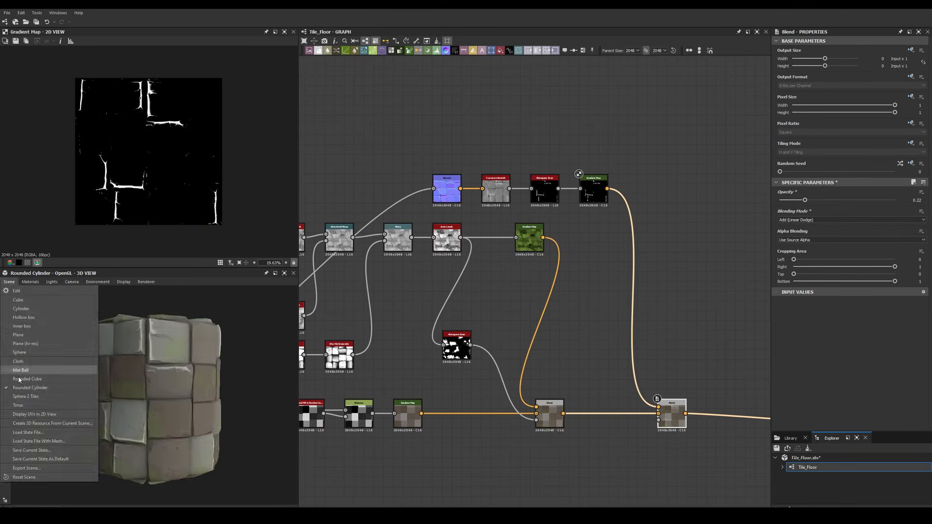
left_click(29, 369)
scroll(187, 380, "up", 5)
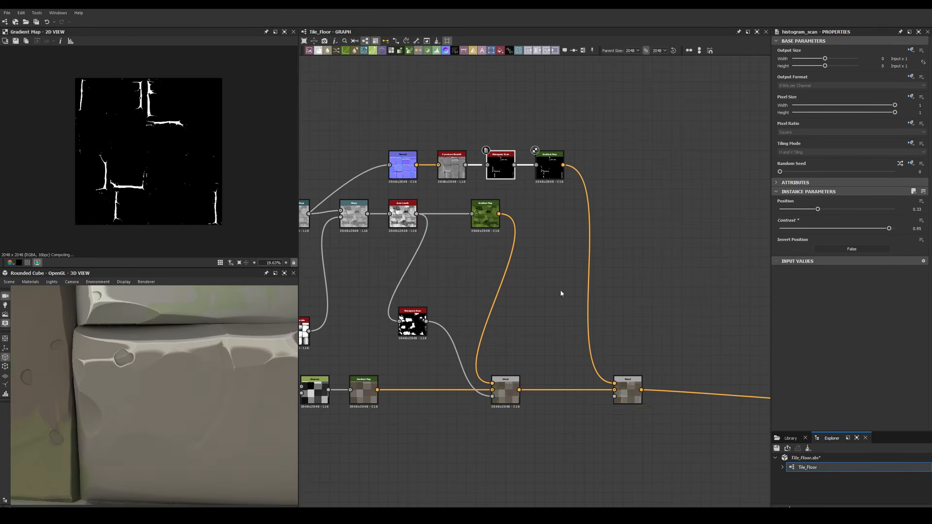
Duplicate the edge-highlight branch with its Blend and add a Highpass Grayscale node ahead of the copied Normal.
middle_click_drag(608, 131, 667, 149)
left_click_drag(565, 181, 605, 152)
key("space")
type("highpass")
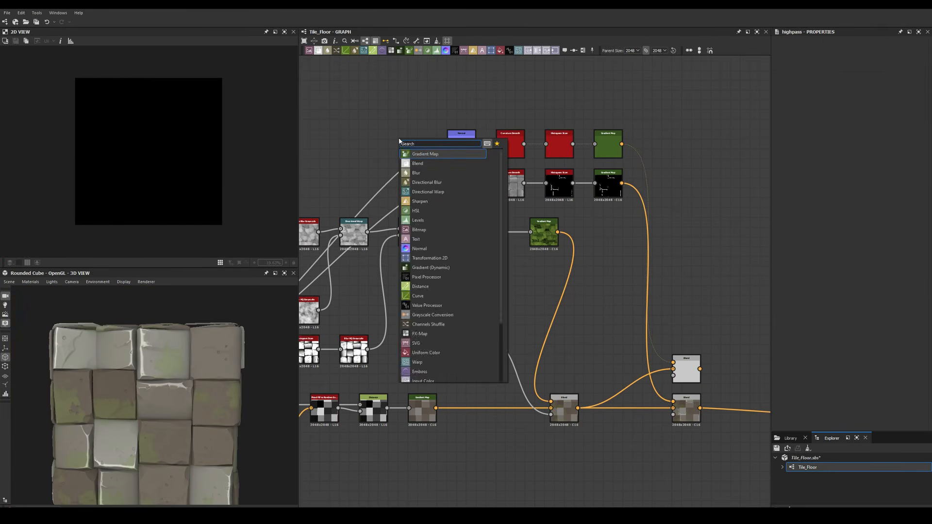
key("Return")
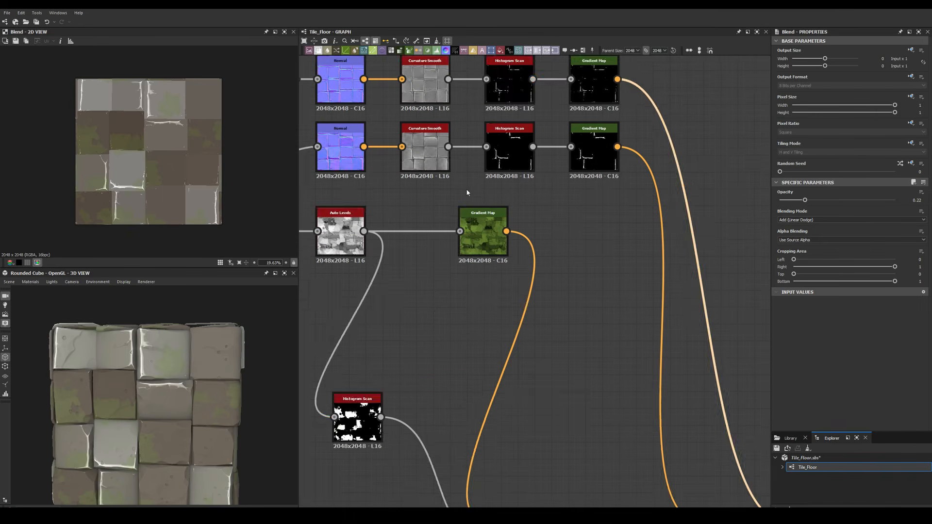
Tune the copied highlight branch's Histogram Scan and Highpass, and recolour the dark end of the tile Gradient Map.
left_click(610, 160)
left_click(374, 156)
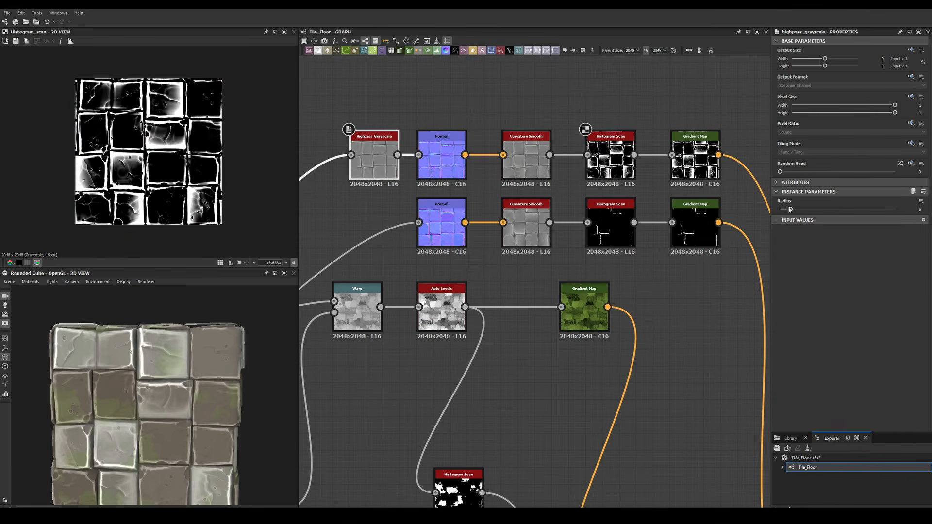
middle_click_drag(393, 354, 230, 124)
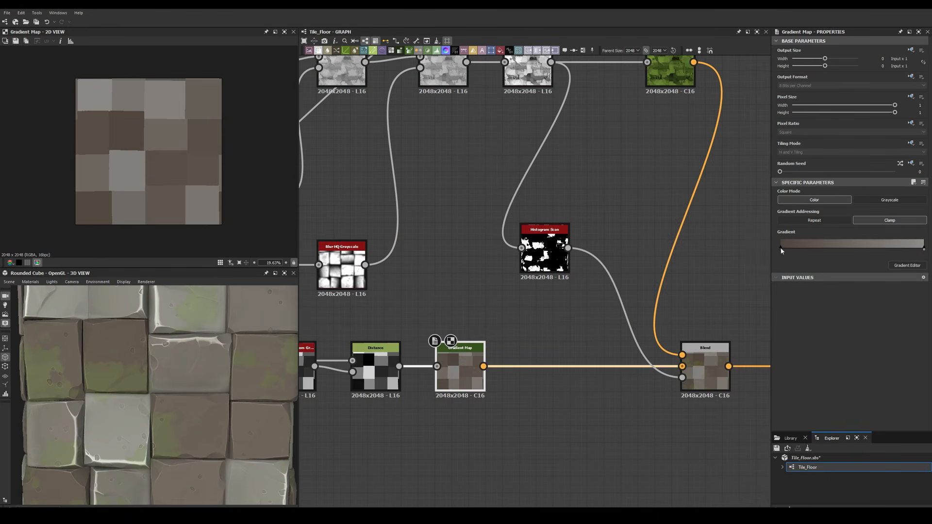
left_click(781, 251)
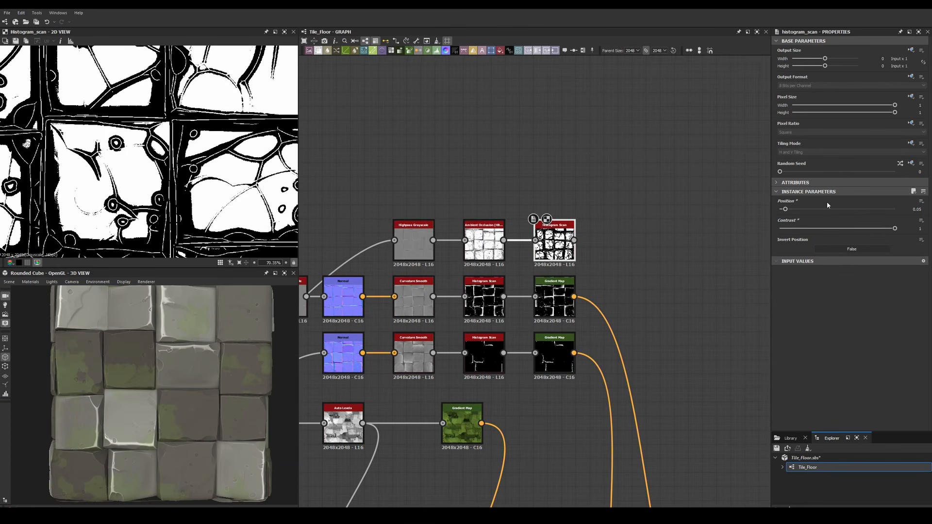
Adjust the ambient occlusion Histogram Scan, then feed its inverted mask through a Gradient Map into a new colour Blend and its opacity.
left_click_drag(791, 210, 795, 210)
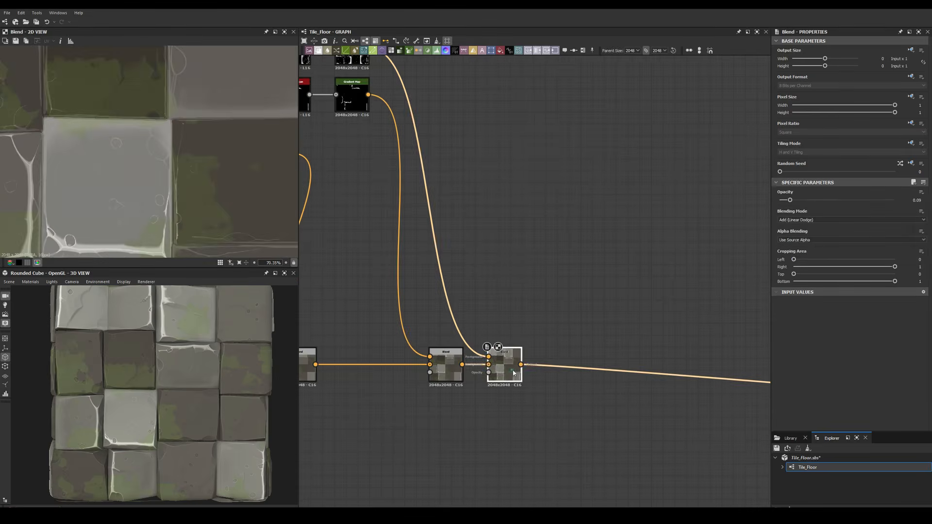
scroll(485, 242, "down", 2)
left_click_drag(451, 74, 480, 229)
left_click(505, 241)
left_click_drag(451, 74, 533, 331)
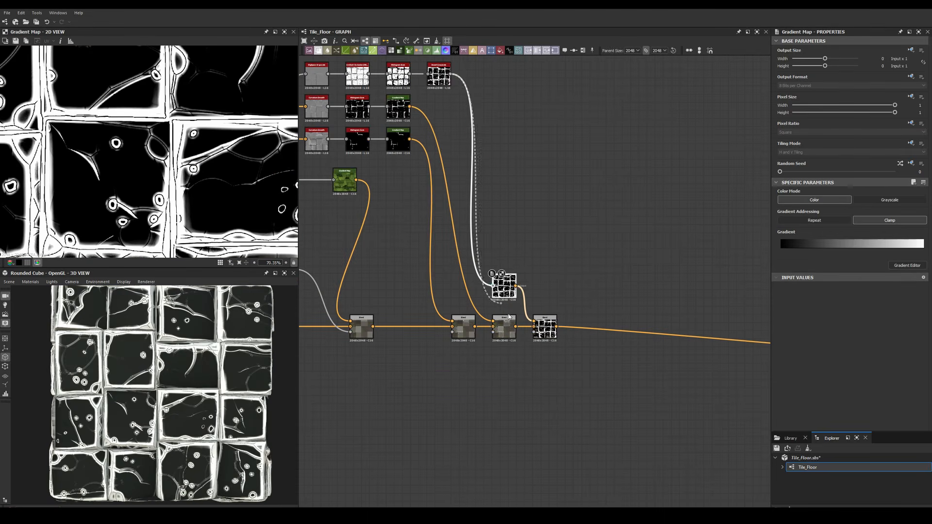
Set the light end of the cavity Gradient Map to brown and lower its Copy-mode Blend's opacity to about 0.29.
scroll(135, 391, "up", 3)
left_click(923, 247)
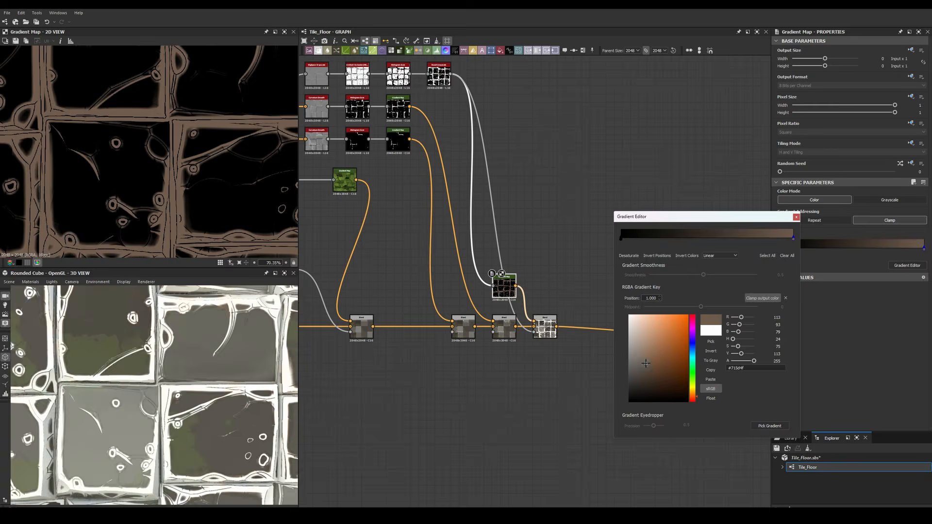
scroll(154, 395, "down", 3)
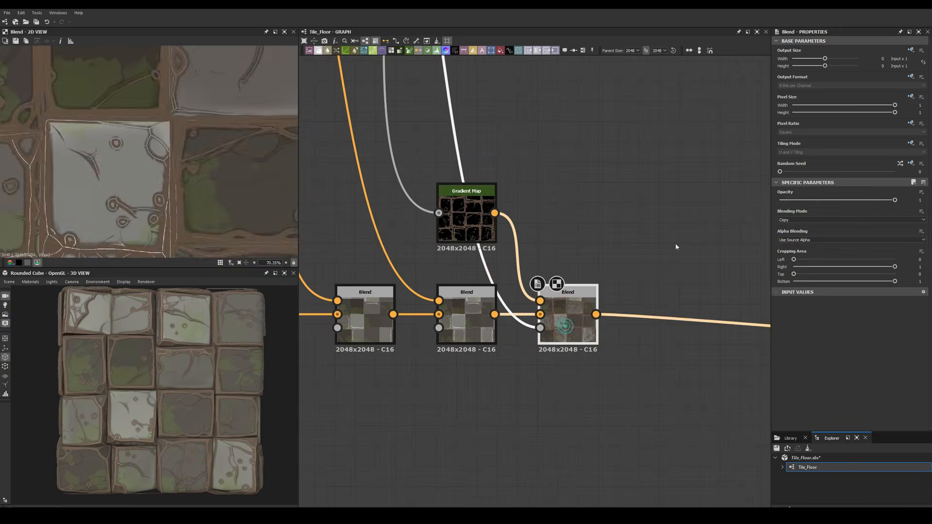
left_click_drag(795, 201, 808, 200)
scroll(119, 333, "up", 3)
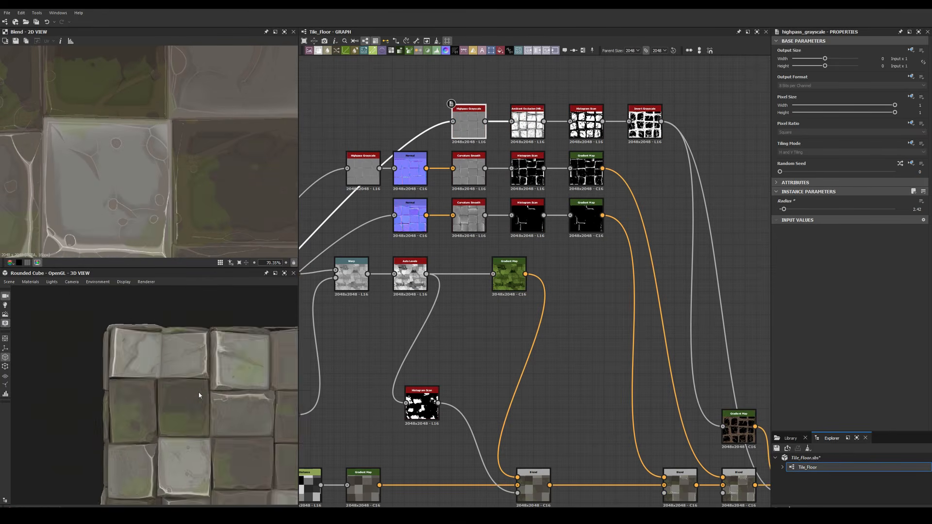
Set the second highlight branch's Highpass radius to about 2.84 and refine its Histogram Scan.
left_click_drag(194, 388, 237, 380)
scroll(204, 353, "up", 5)
left_click(360, 166)
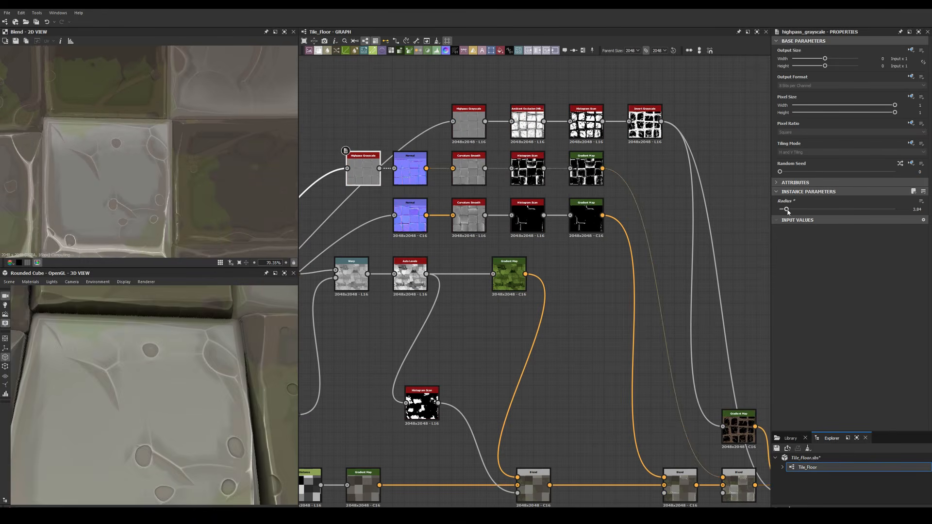
left_click(526, 169)
scroll(183, 367, "down", 5)
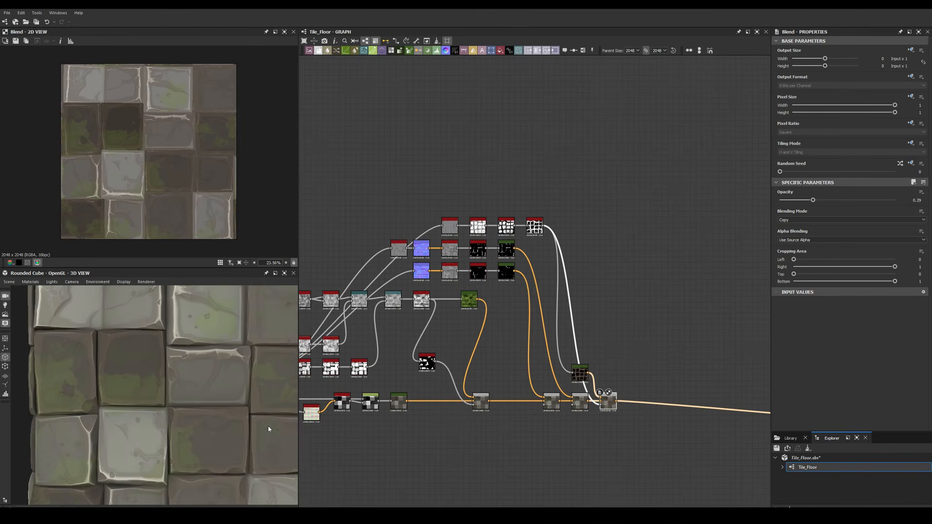
Check the coloured material on the Rounded Cylinder, Plane (hi-res) and Rounded Cube preview meshes.
left_click(8, 282)
left_click(30, 388)
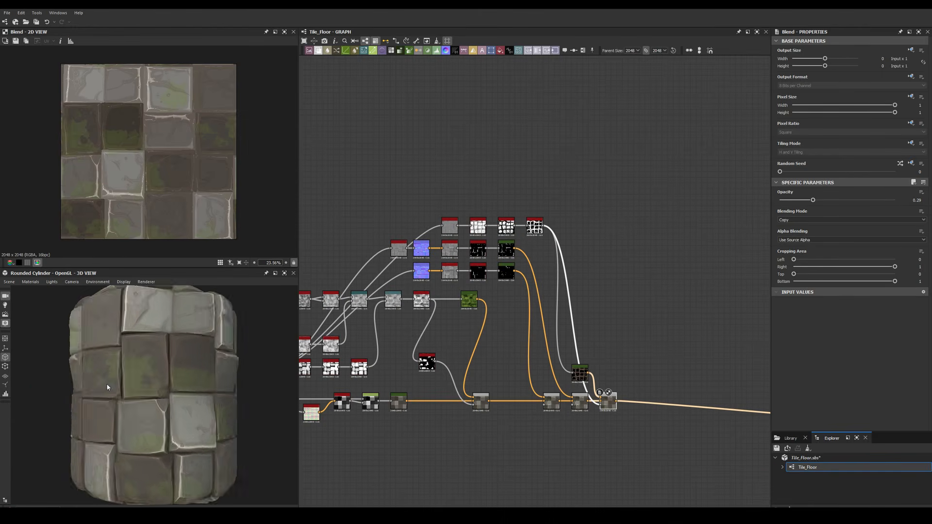
left_click(8, 282)
left_click(25, 343)
left_click_drag(168, 396, 122, 431)
left_click(9, 281)
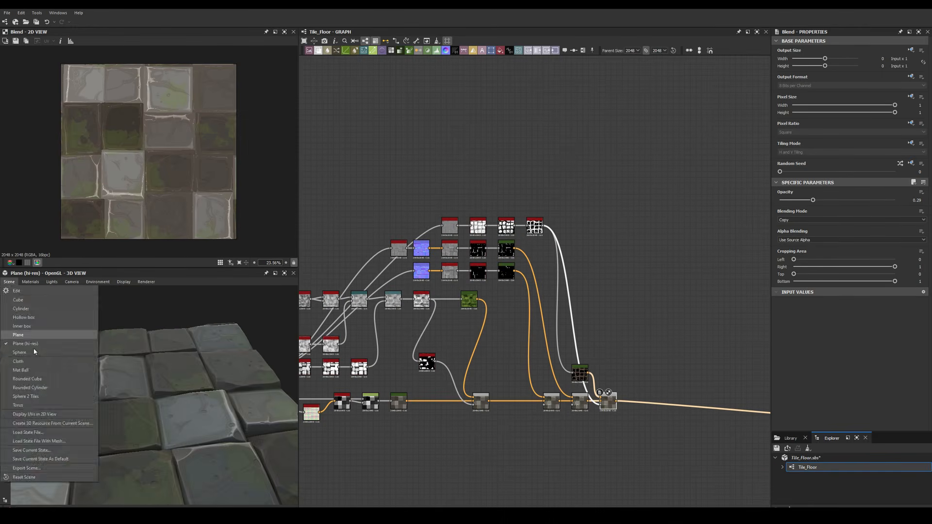
left_click(36, 379)
scroll(551, 357, "up", 3)
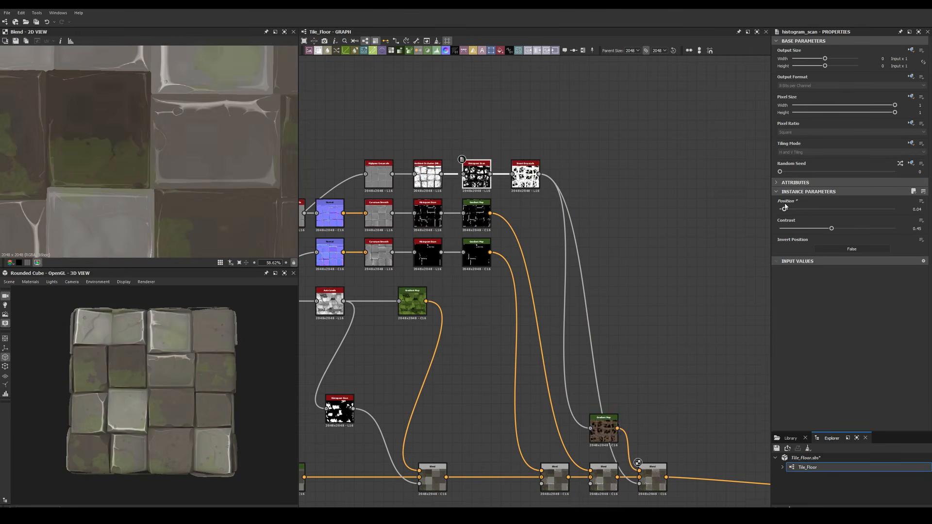
Remove the Highpass from the cavity branch and set its Histogram Scan position to 0.8.
left_click_drag(785, 209, 786, 208)
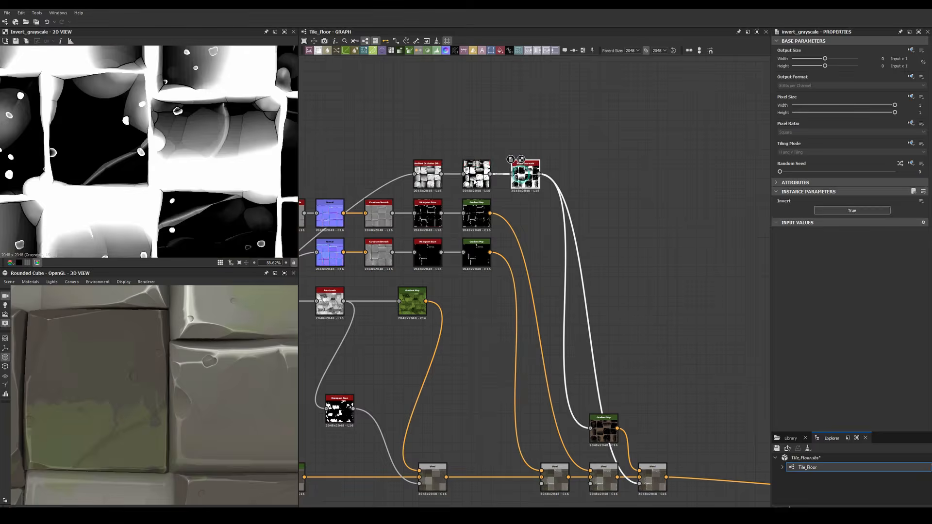
left_click_drag(805, 209, 872, 215)
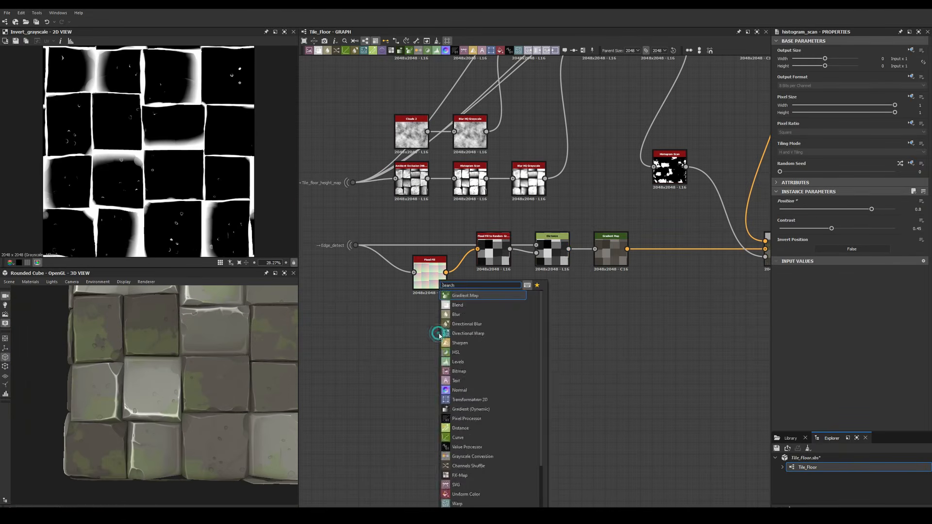
Insert Auto Levels after Distance, branch it through Levels, and subtract the stain mask in a grayscale Blend at about 0.06 opacity.
left_click(438, 332)
right_click(563, 262)
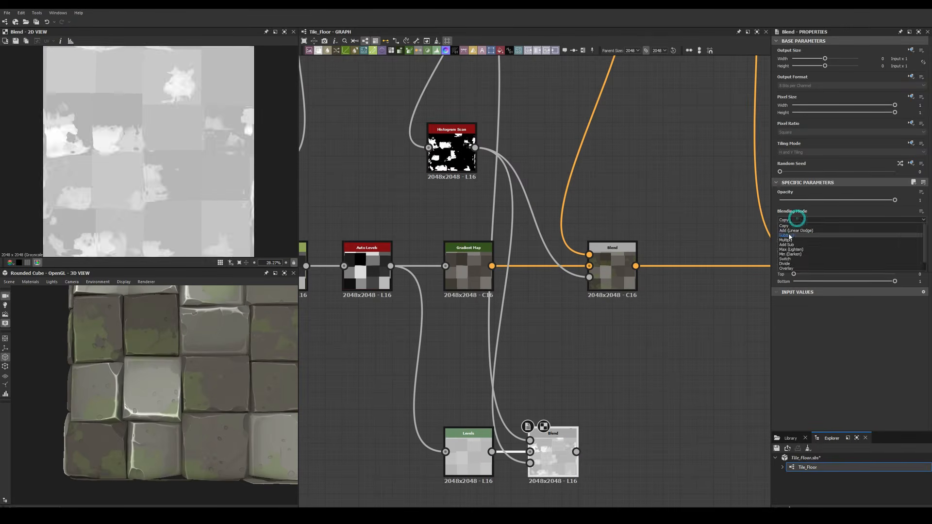
left_click(789, 236)
left_click_drag(894, 200, 786, 200)
Add a second grayscale Blend that applies the main edge-highlight mask with Add (Linear Dodge) at 0.06 opacity.
scroll(514, 383, "down", 3)
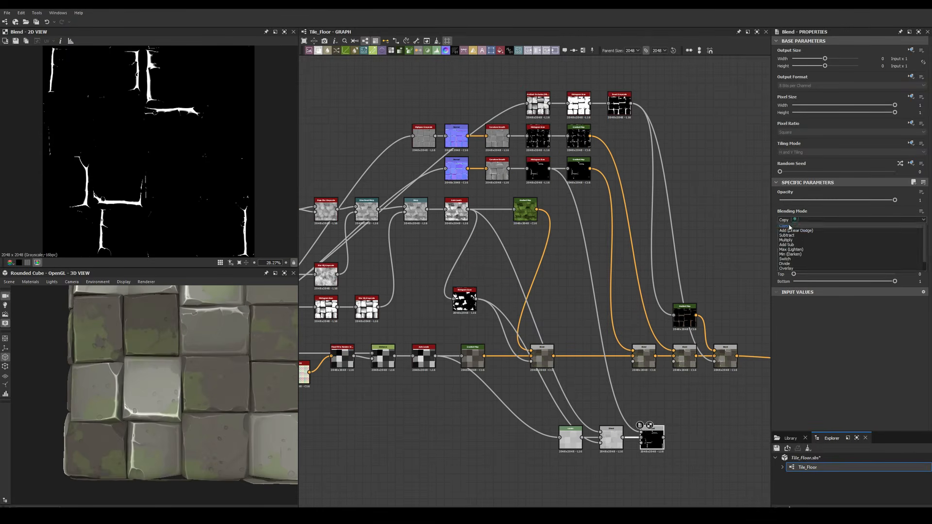
left_click(796, 230)
left_click_drag(894, 200, 786, 200)
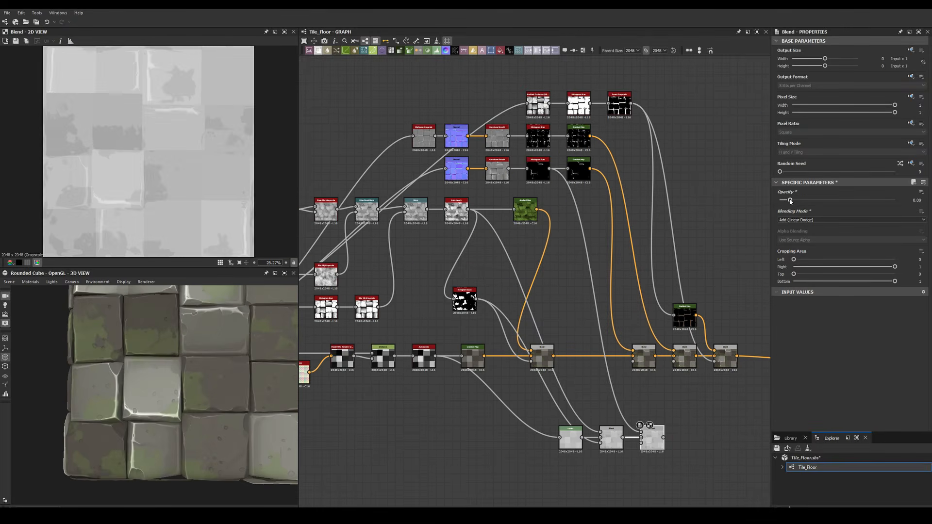
scroll(561, 386, "up", 3)
Chain further grayscale Blends for the finer edge mask and the cavity mask, setting the cavity one to Subtract at about 0.11 opacity.
scroll(558, 374, "down", 4)
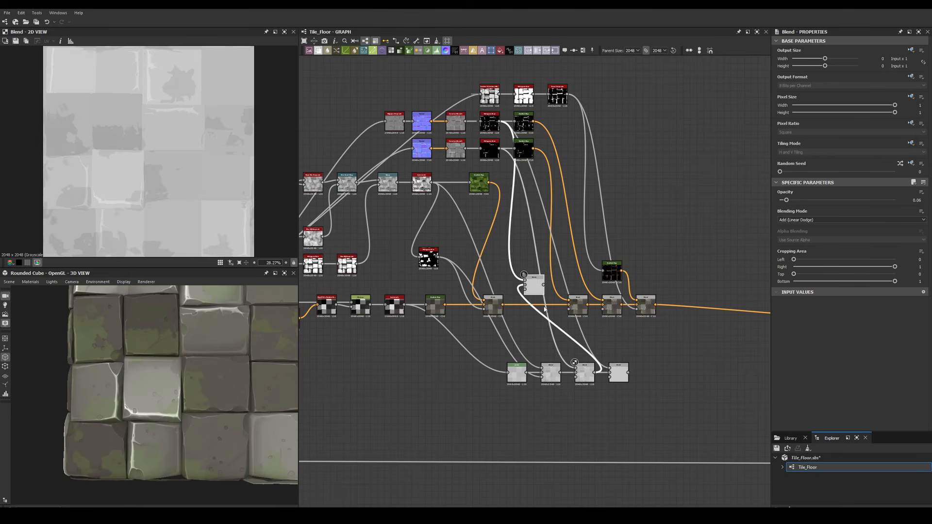
left_click_drag(544, 309, 651, 372)
scroll(651, 372, "up", 3)
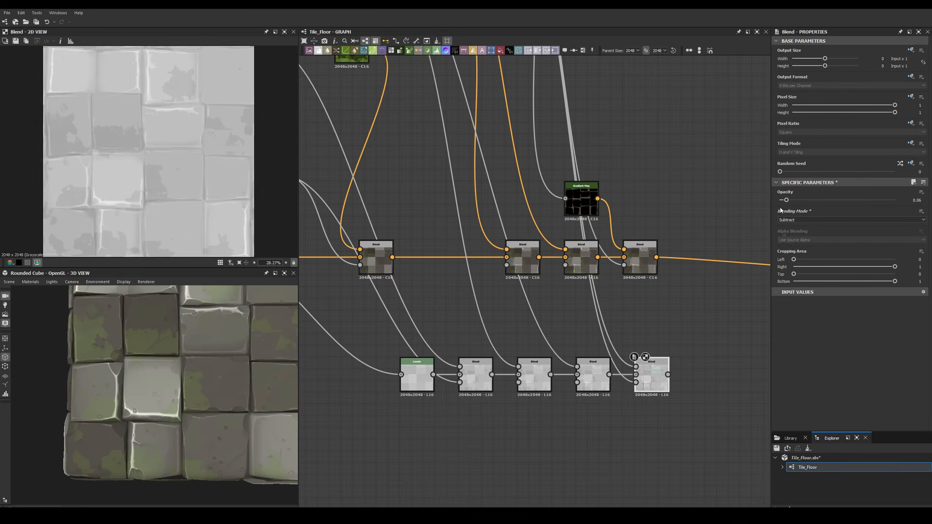
left_click_drag(786, 200, 793, 200)
Frame the colour nodes as Albedo and put another frame titled Floor around the height nodes.
scroll(557, 361, "down", 6)
scroll(167, 385, "down", 3)
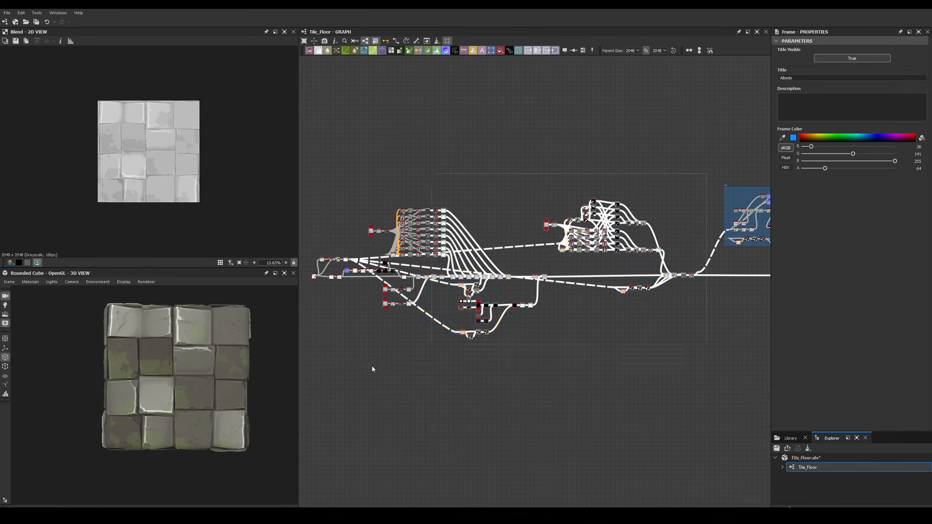
key("ctrl+f")
type("loor")
key("Return")
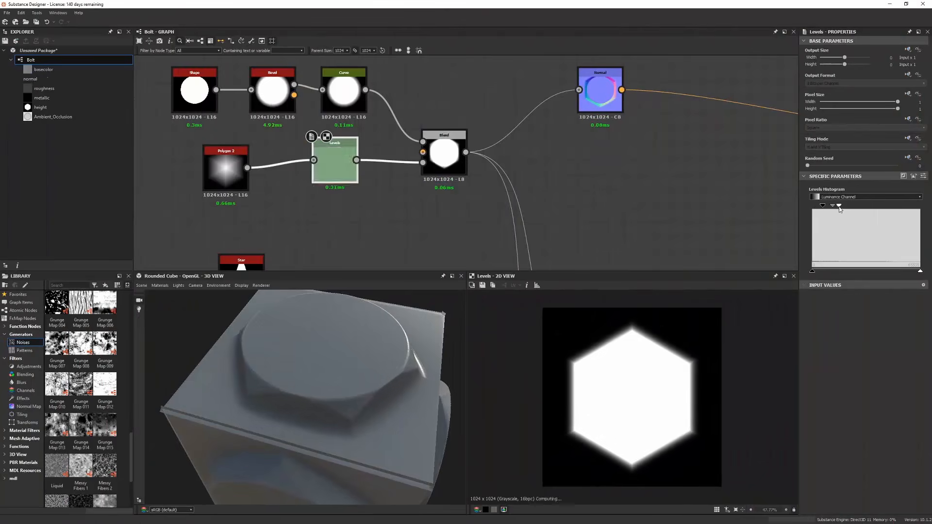
In the Bolt graph, tighten the input range of the hexagon polygon's Levels and inspect the bolt head in 3D.
left_click_drag(839, 208, 835, 208)
left_click_drag(439, 334, 368, 335)
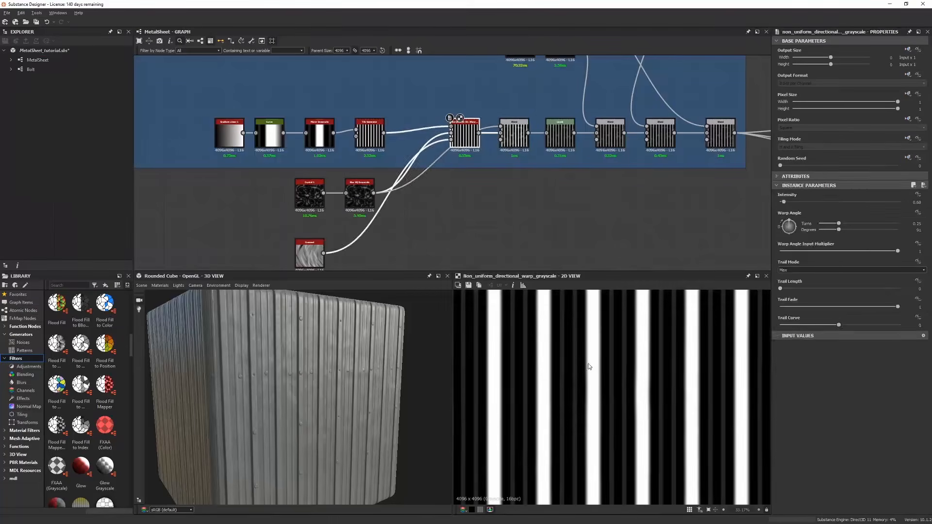
In the MetalSheet graph, change the paint's Uniform Color to a darker blue and add a Dirt 2 node near Paint Chips.
scroll(286, 364, "down", 5)
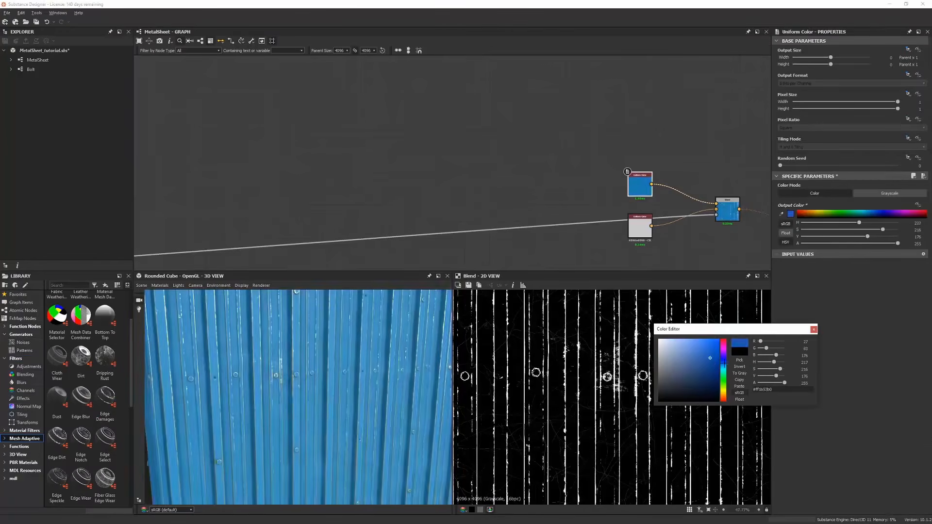
left_click_drag(710, 358, 714, 367)
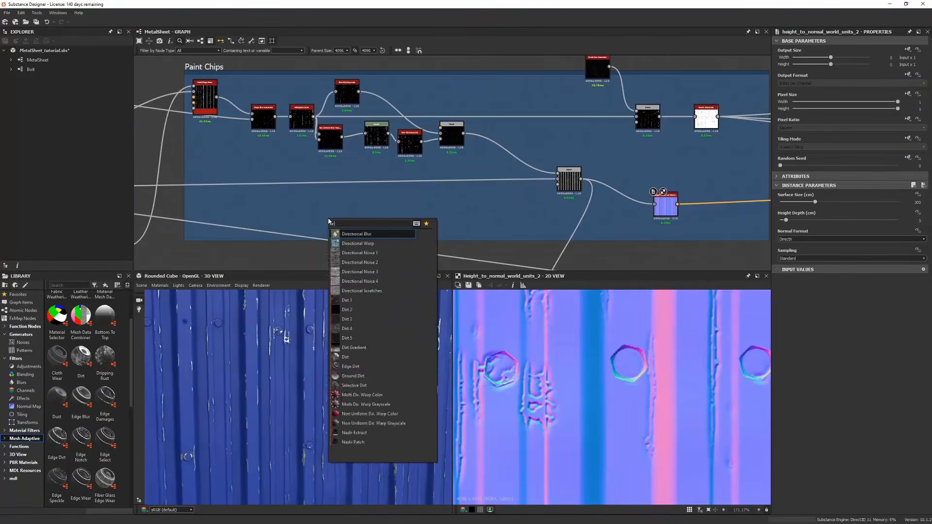
left_click(346, 309)
middle_click_drag(332, 225, 364, 217)
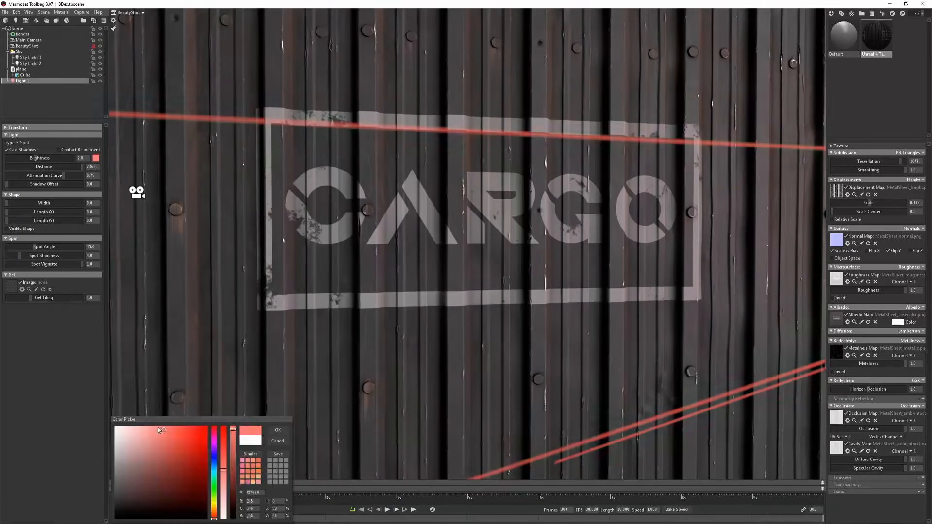
Switch to Marmoset Toolbag and raise the red spot light's brightness to 5.794.
left_click_drag(40, 158, 46, 163)
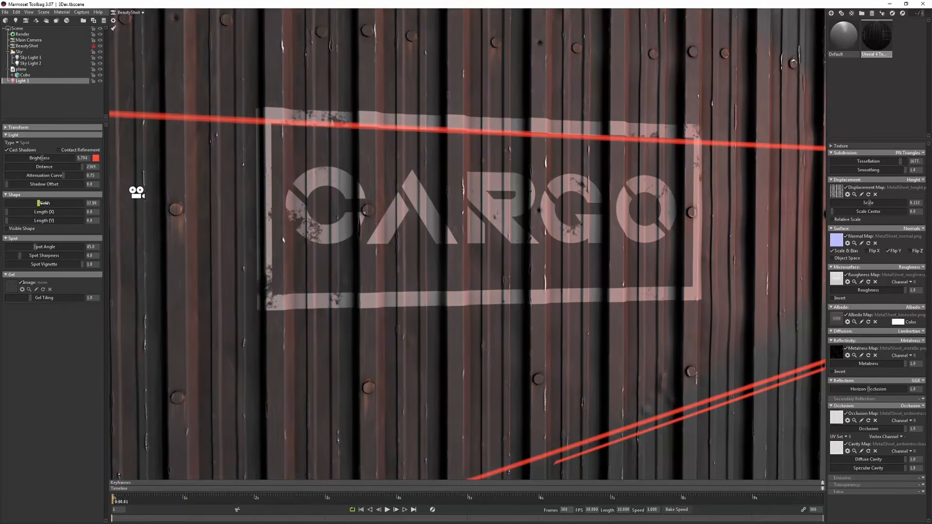